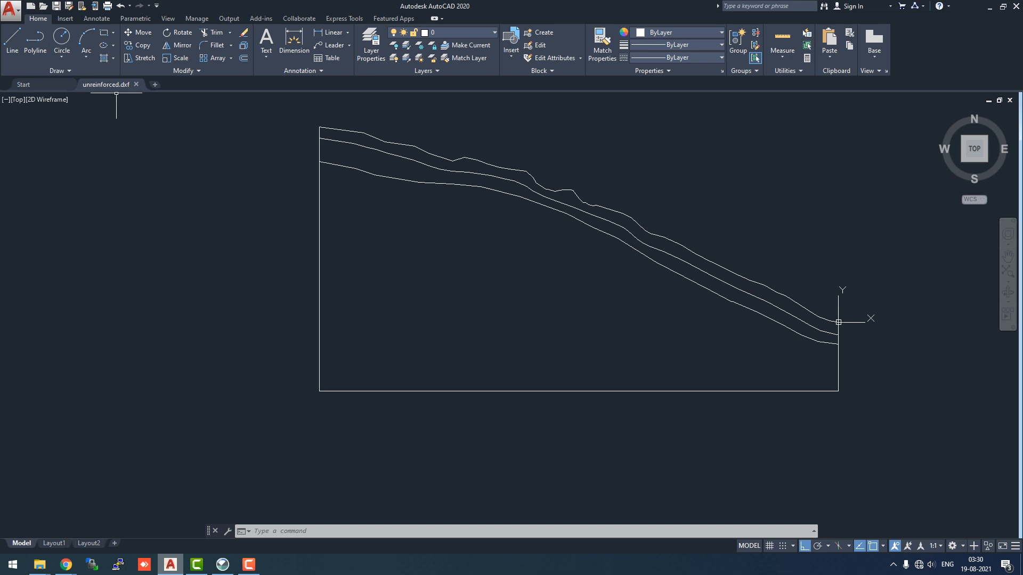
Open the complex.dxf drawing, switching the file type filter to DXF
{"action": "left_click", "coordinate": [10, 9]}
{"action": "left_click", "coordinate": [23, 84]}
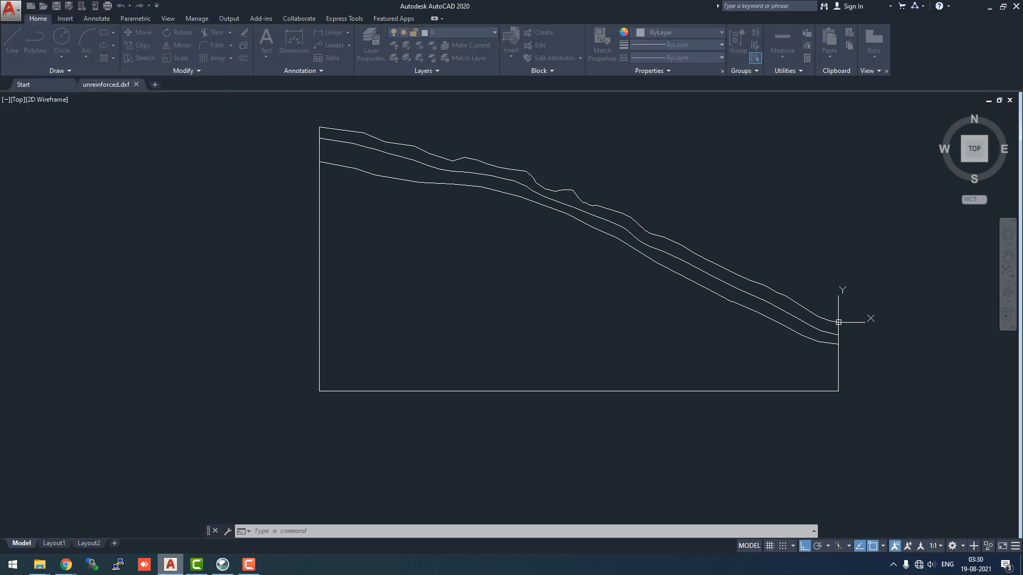
{"action": "left_click", "coordinate": [540, 400]}
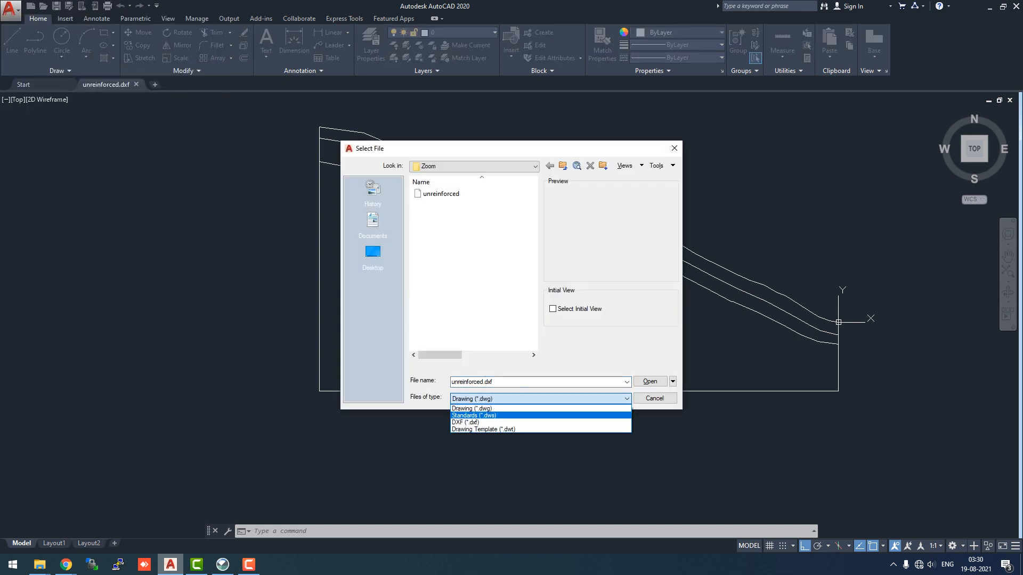
{"action": "left_click", "coordinate": [522, 421]}
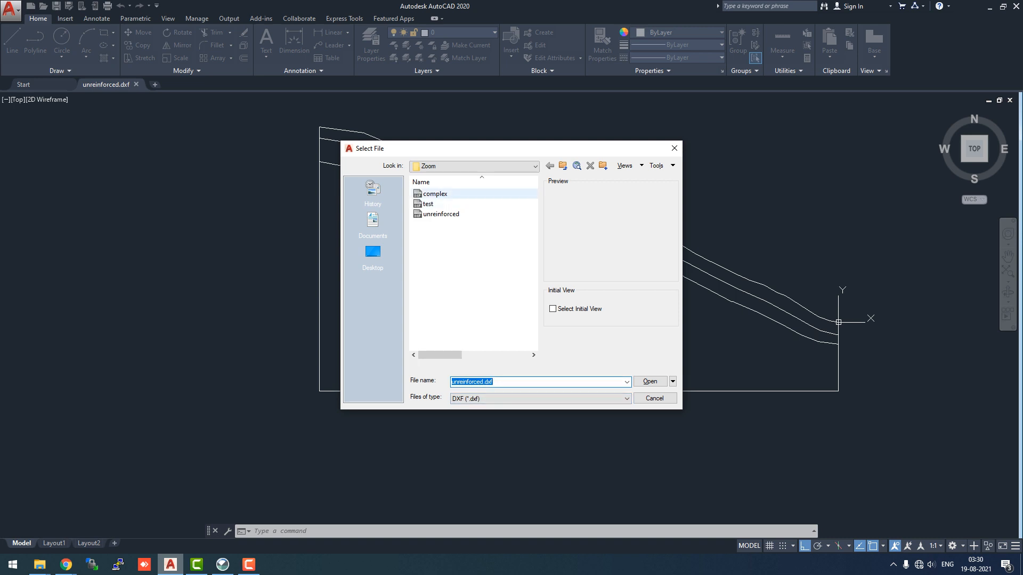
{"action": "double_click", "coordinate": [434, 194]}
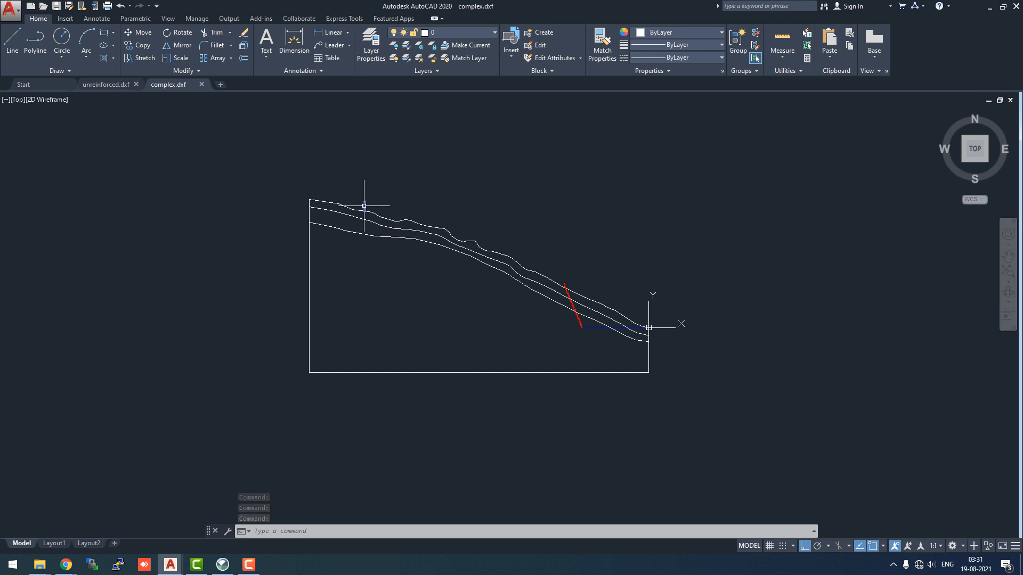
Start Trim, choosing the three slope lines and the red stepped wall as cutting edges
{"action": "scroll", "coordinate": [364, 208], "scroll_direction": "up", "scroll_amount": 6}
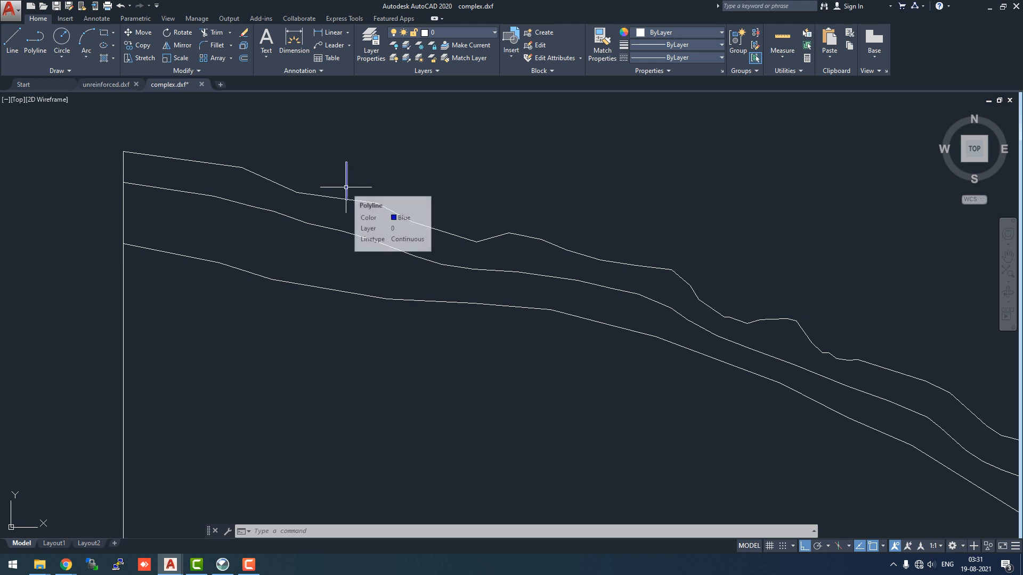
{"action": "scroll", "coordinate": [354, 225], "scroll_direction": "down", "scroll_amount": 5}
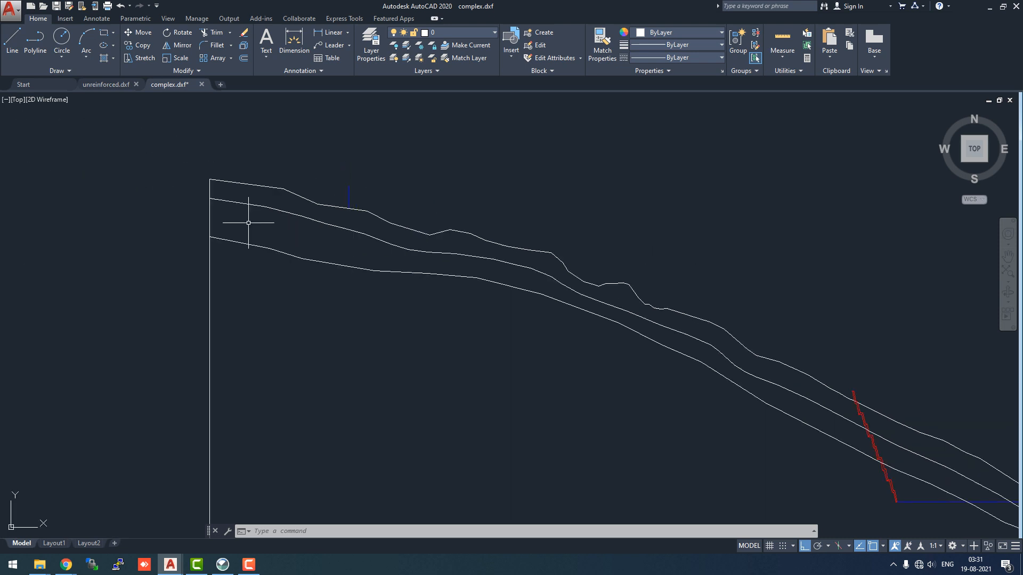
{"action": "scroll", "coordinate": [722, 471], "scroll_direction": "up", "scroll_amount": 3}
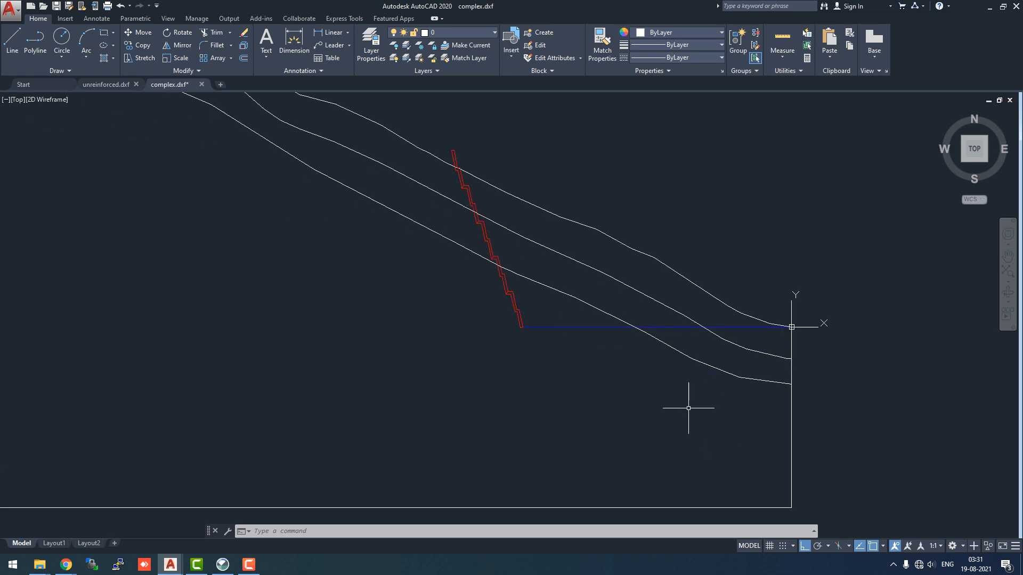
{"action": "scroll", "coordinate": [510, 337], "scroll_direction": "up", "scroll_amount": 2}
{"action": "scroll", "coordinate": [493, 221], "scroll_direction": "up", "scroll_amount": 2}
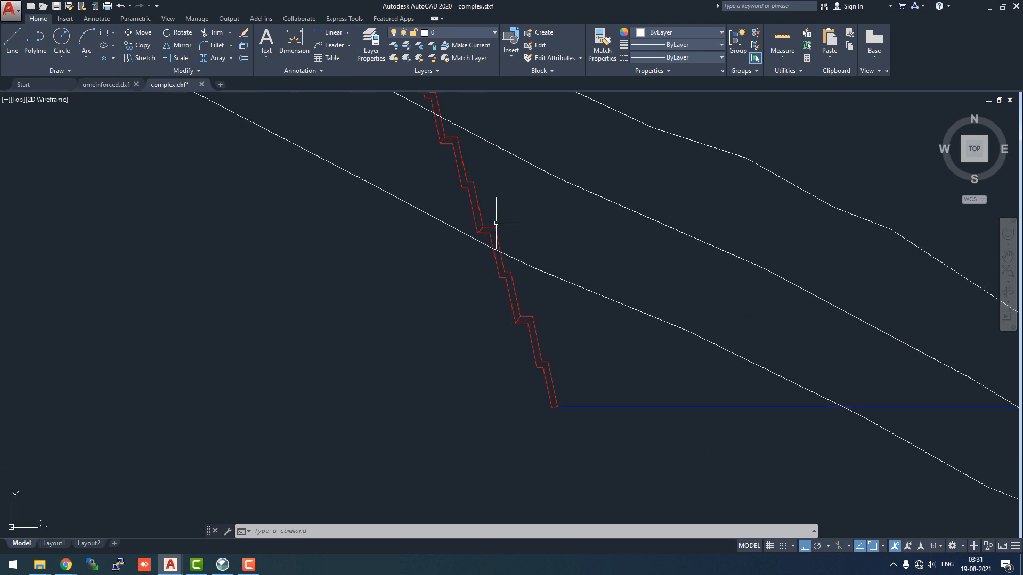
{"action": "scroll", "coordinate": [495, 208], "scroll_direction": "down", "scroll_amount": 5}
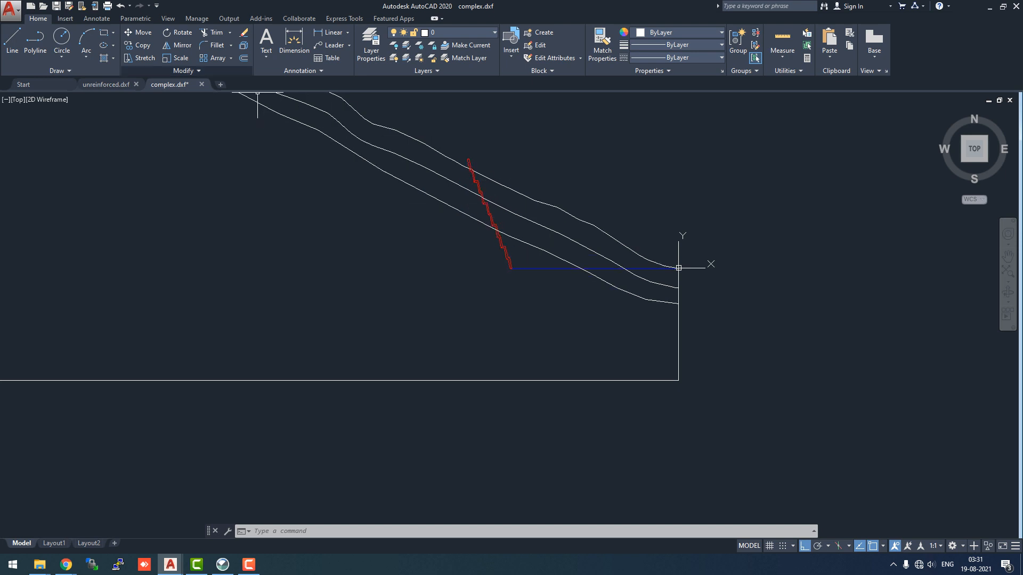
{"action": "left_click", "coordinate": [212, 32]}
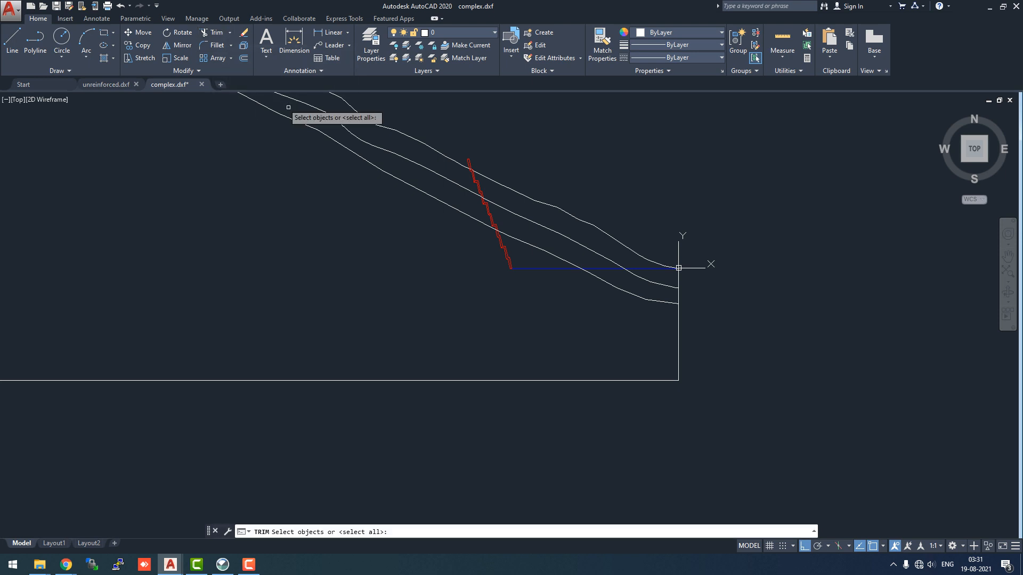
{"action": "left_click", "coordinate": [487, 175]}
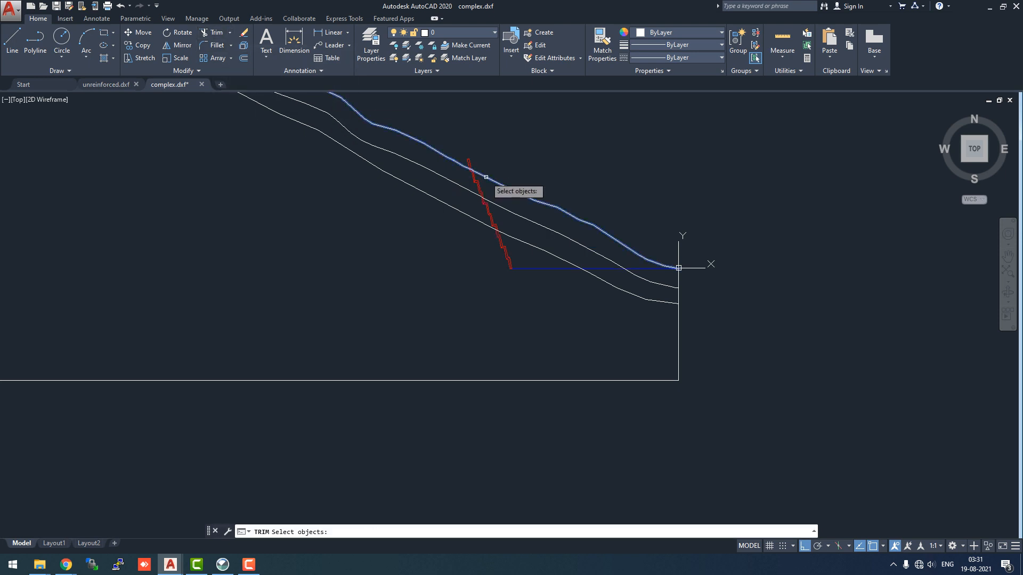
{"action": "left_click", "coordinate": [496, 206]}
{"action": "left_click", "coordinate": [519, 239]}
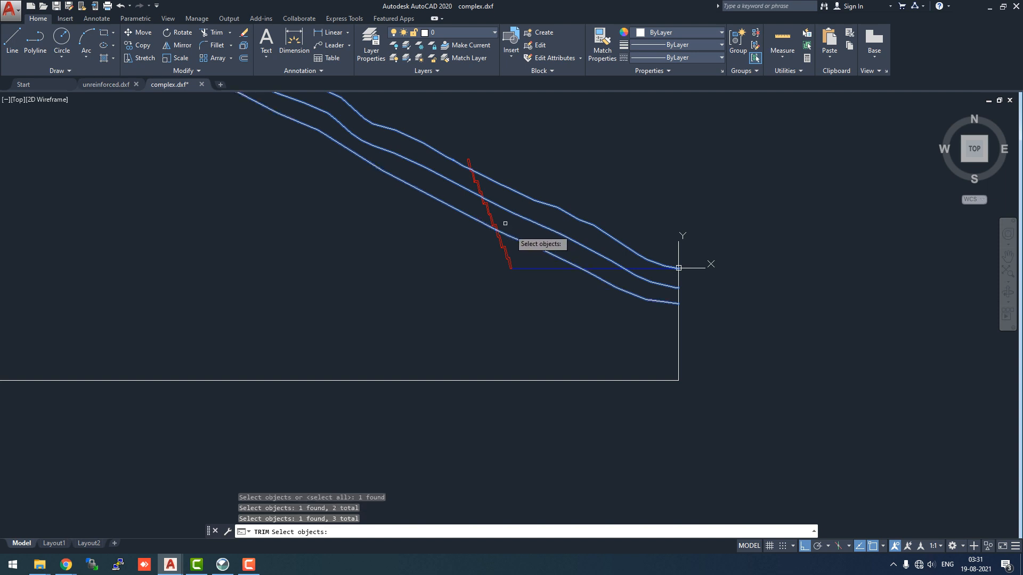
{"action": "scroll", "coordinate": [489, 212], "scroll_direction": "up", "scroll_amount": 4}
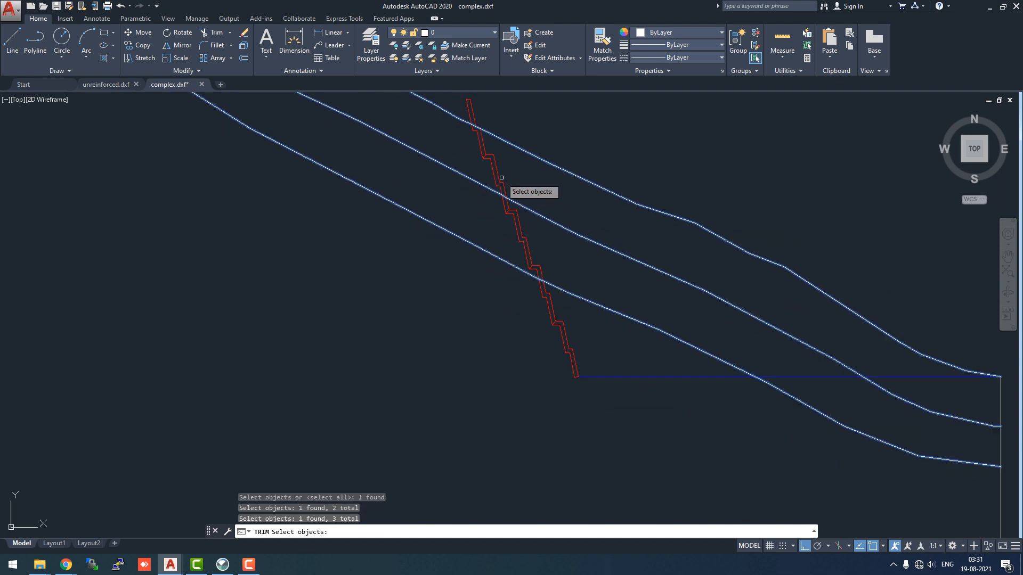
{"action": "left_click", "coordinate": [475, 115]}
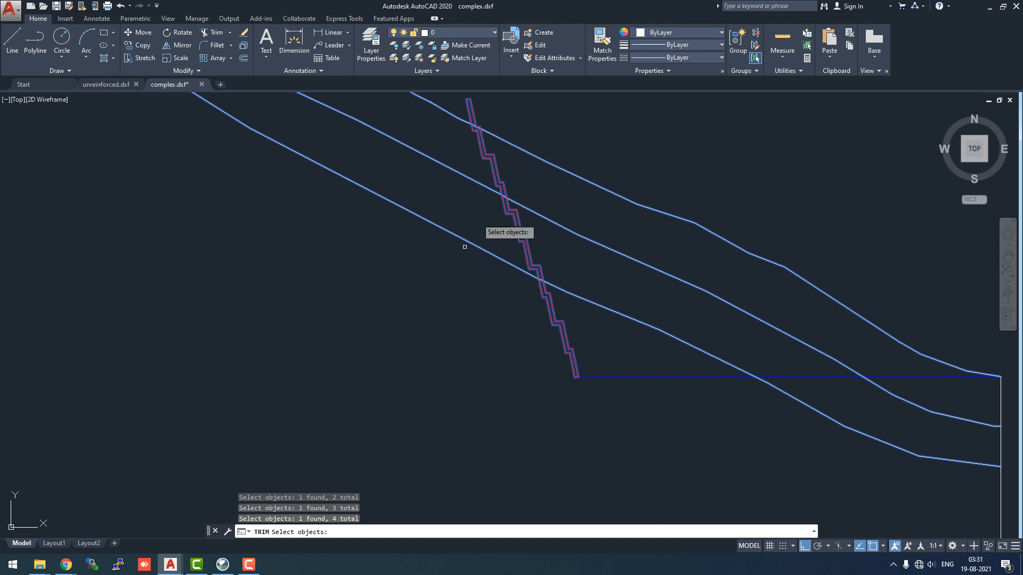
{"action": "key", "text": "Return"}
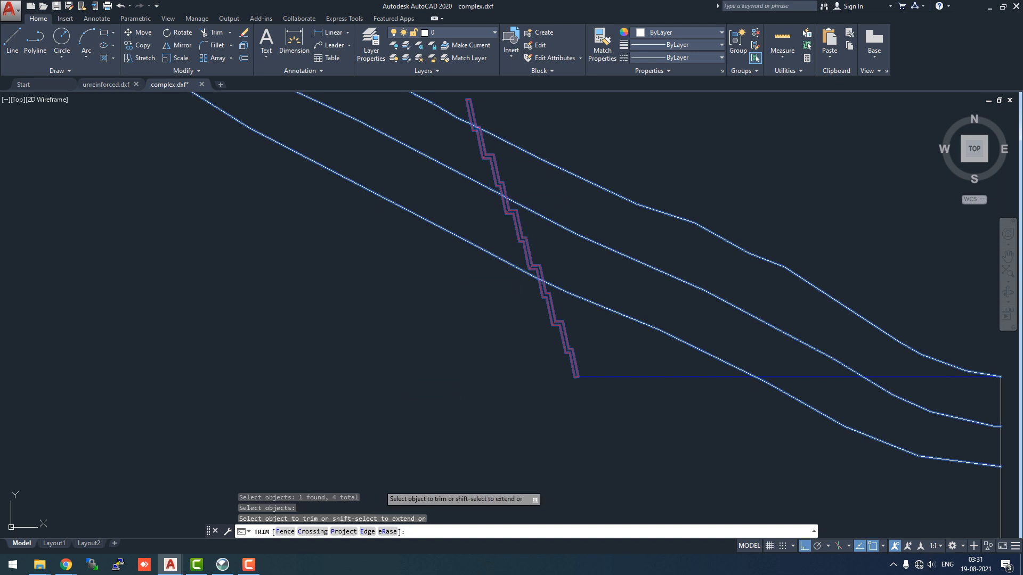
Trim each of the three slope lines just to the right of the red wall
{"action": "left_click", "coordinate": [530, 153]}
{"action": "scroll", "coordinate": [478, 128], "scroll_direction": "up", "scroll_amount": 5}
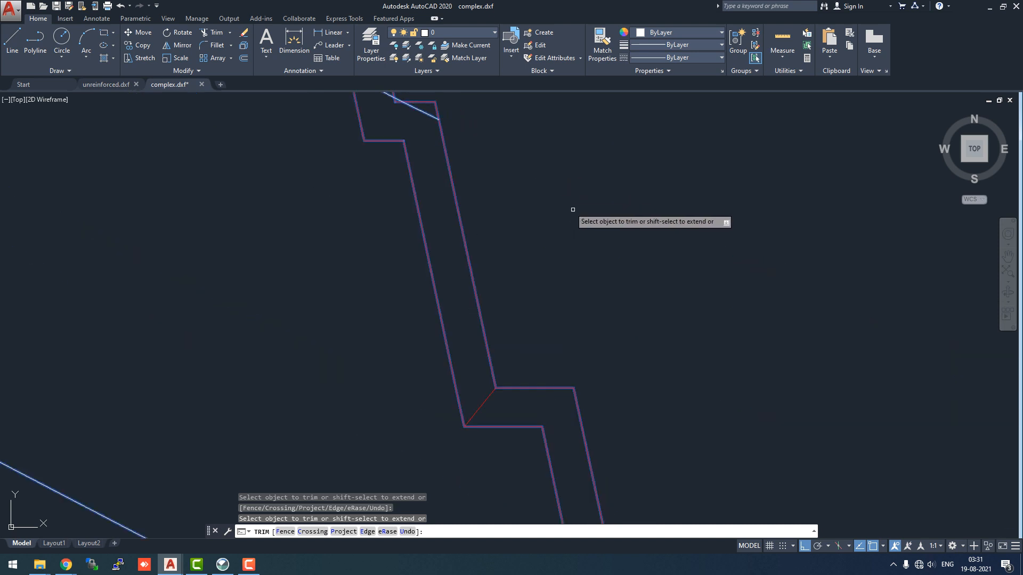
{"action": "scroll", "coordinate": [573, 210], "scroll_direction": "down", "scroll_amount": 5}
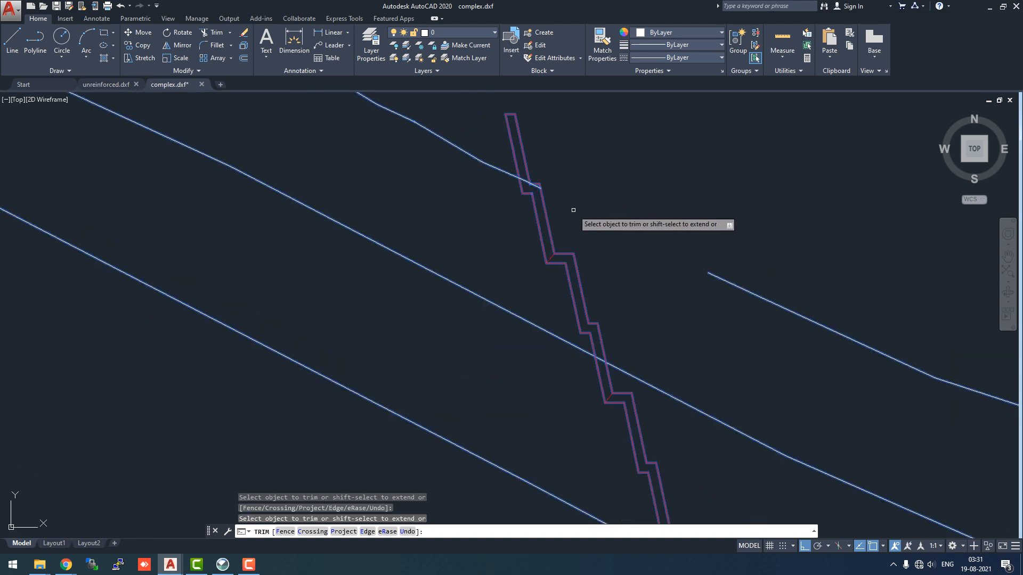
{"action": "left_click", "coordinate": [621, 370]}
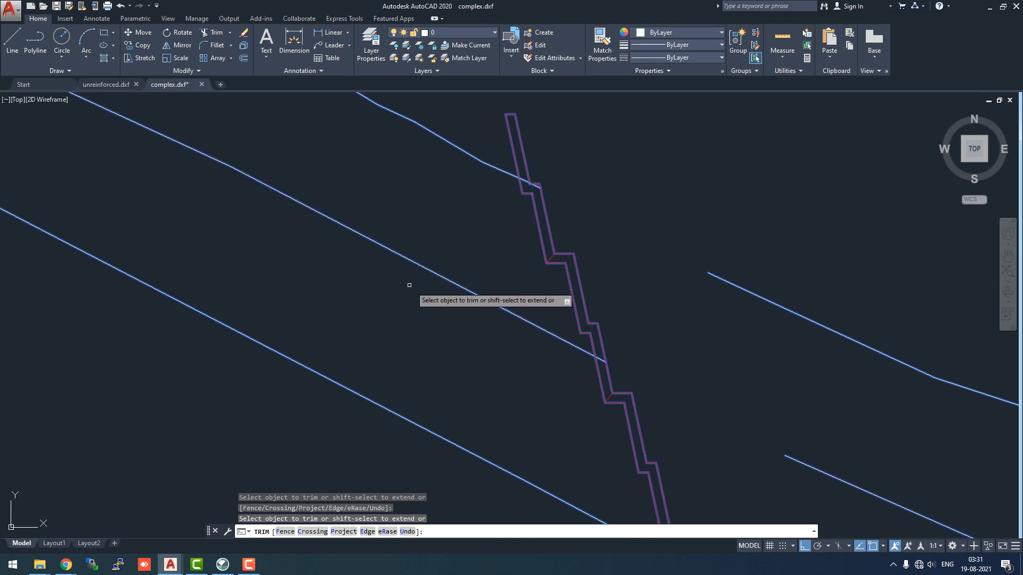
{"action": "scroll", "coordinate": [386, 278], "scroll_direction": "down", "scroll_amount": 2}
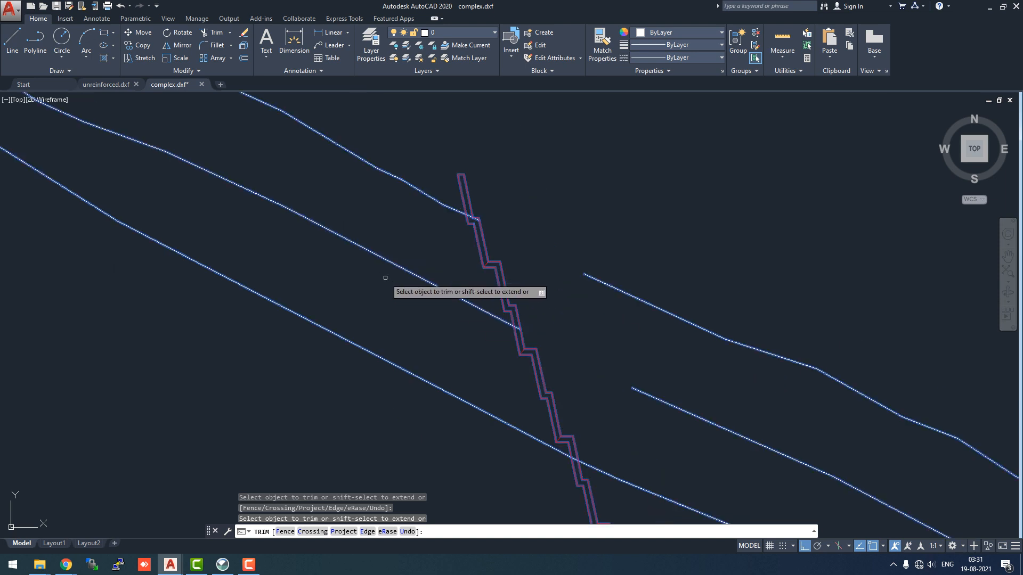
{"action": "left_click", "coordinate": [586, 467]}
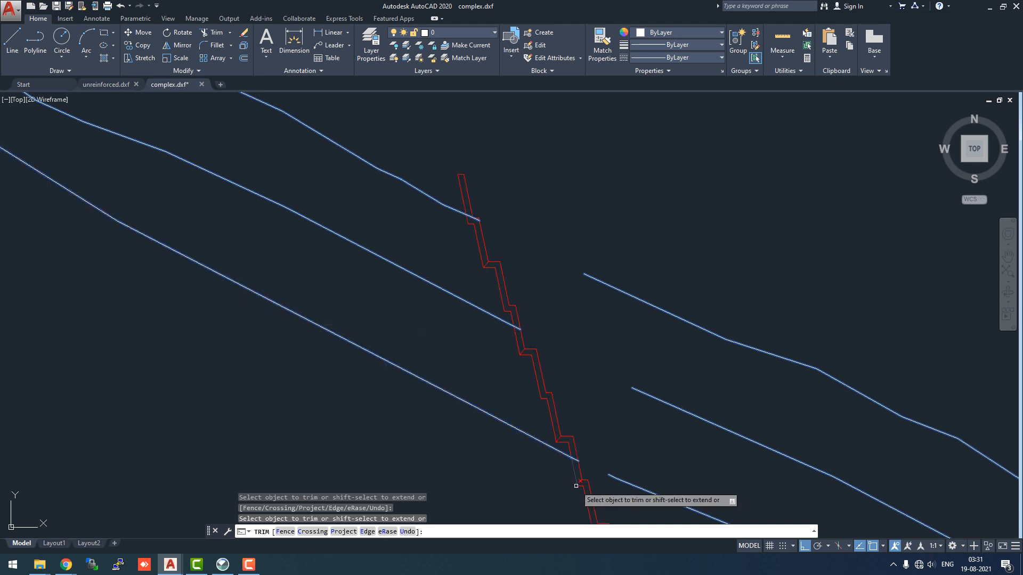
{"action": "scroll", "coordinate": [578, 477], "scroll_direction": "up", "scroll_amount": 5}
{"action": "scroll", "coordinate": [554, 357], "scroll_direction": "down", "scroll_amount": 5}
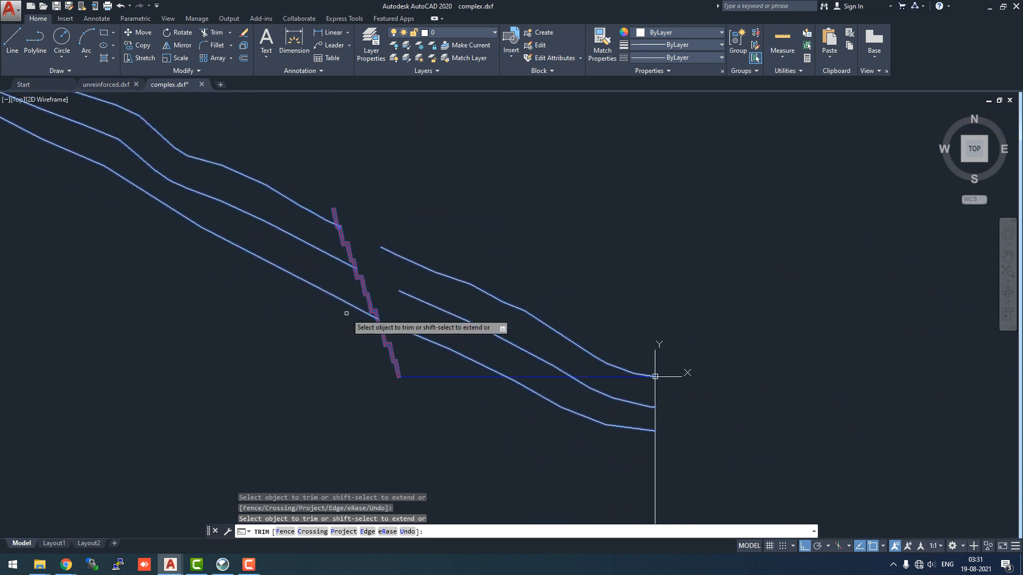
{"action": "key", "text": "Escape"}
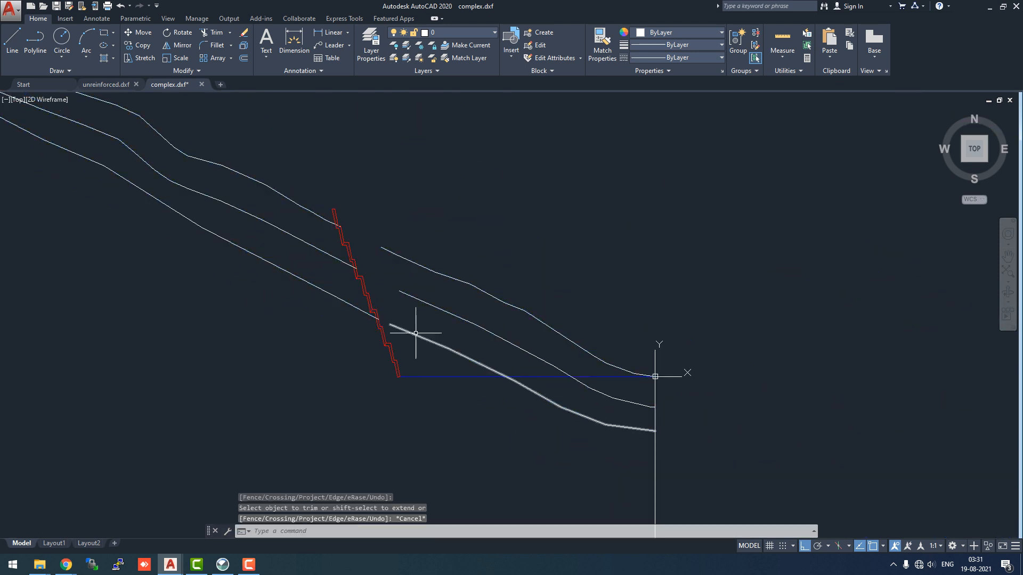
{"action": "left_click", "coordinate": [416, 336]}
{"action": "key", "text": "Delete"}
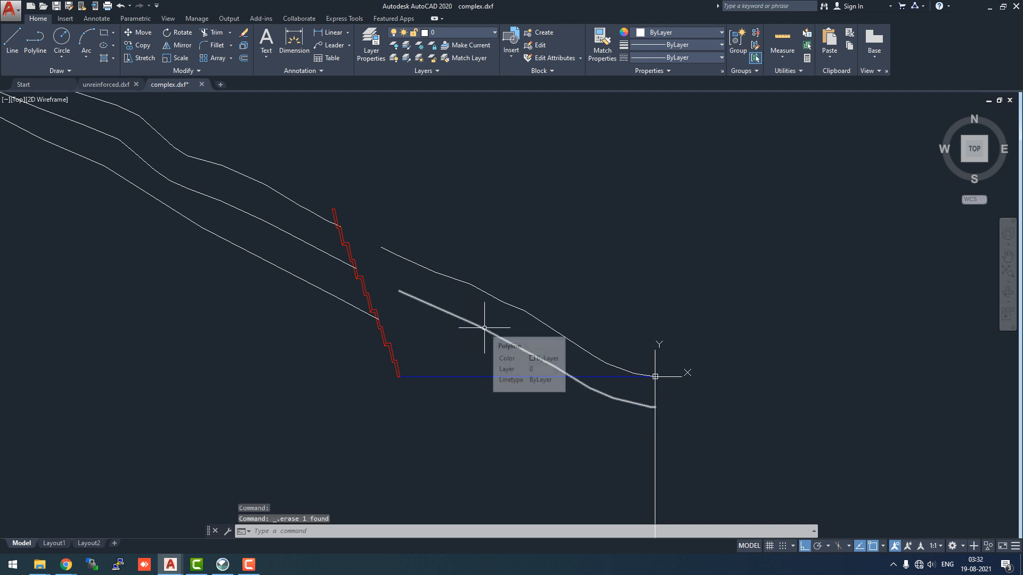
{"action": "key", "text": "ctrl+z"}
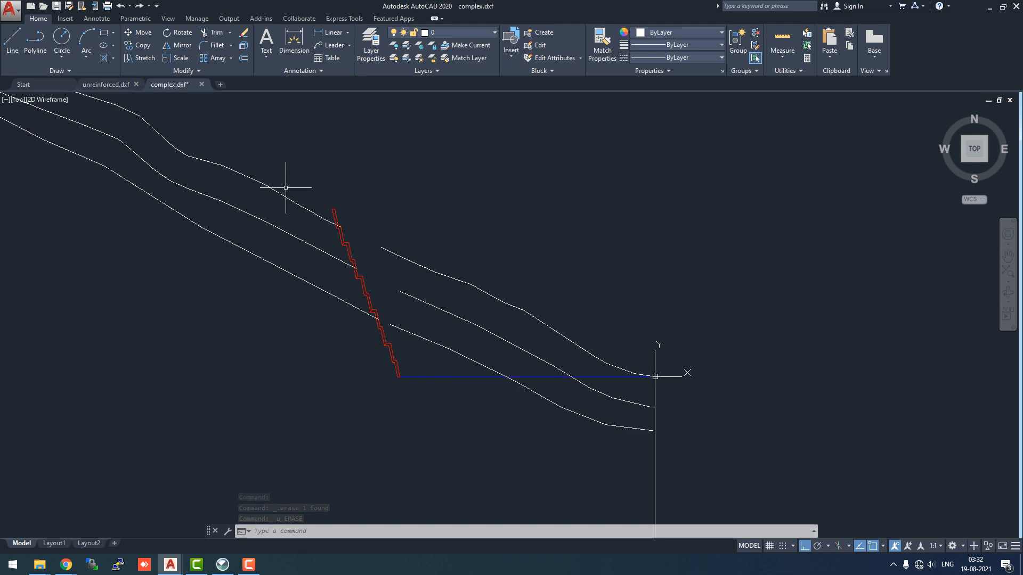
Start Trim again, choosing the three lines right of the wall and the blue horizontal line as cutting edges
{"action": "type", "text": "tr"}
{"action": "key", "text": "Return"}
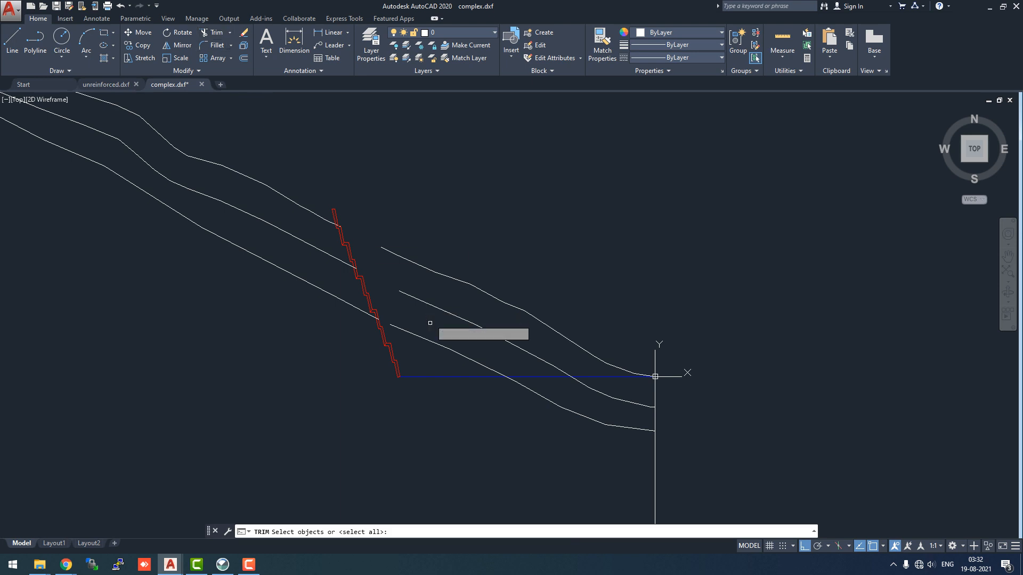
{"action": "left_click", "coordinate": [435, 342]}
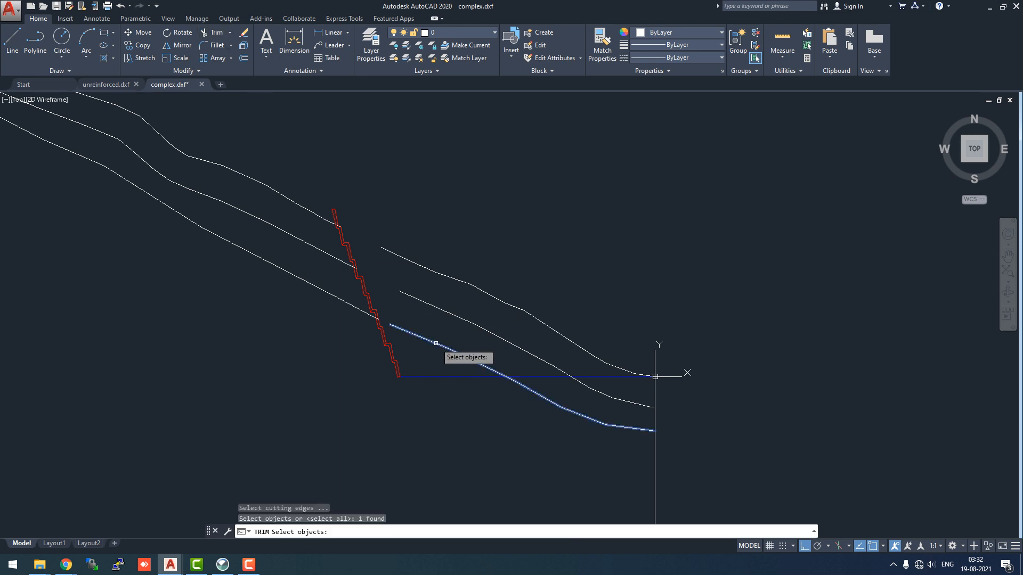
{"action": "left_click", "coordinate": [461, 320]}
{"action": "left_click", "coordinate": [485, 294]}
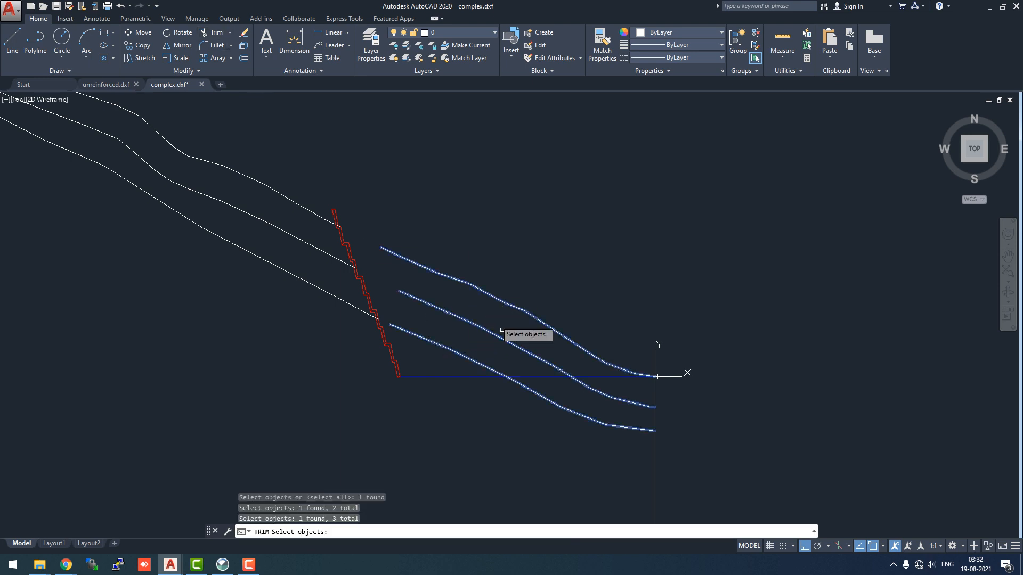
{"action": "left_click", "coordinate": [539, 376]}
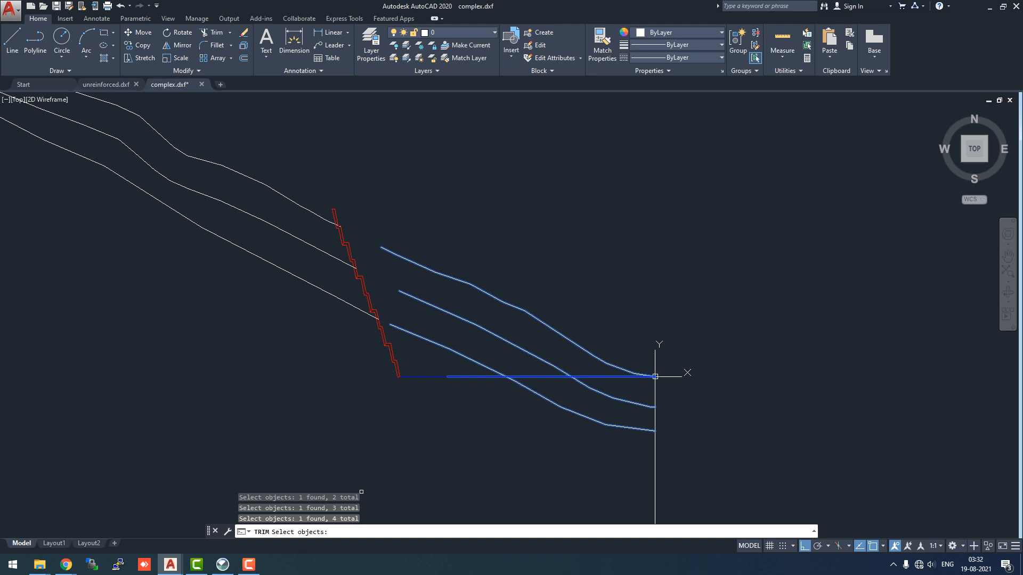
{"action": "key", "text": "Return"}
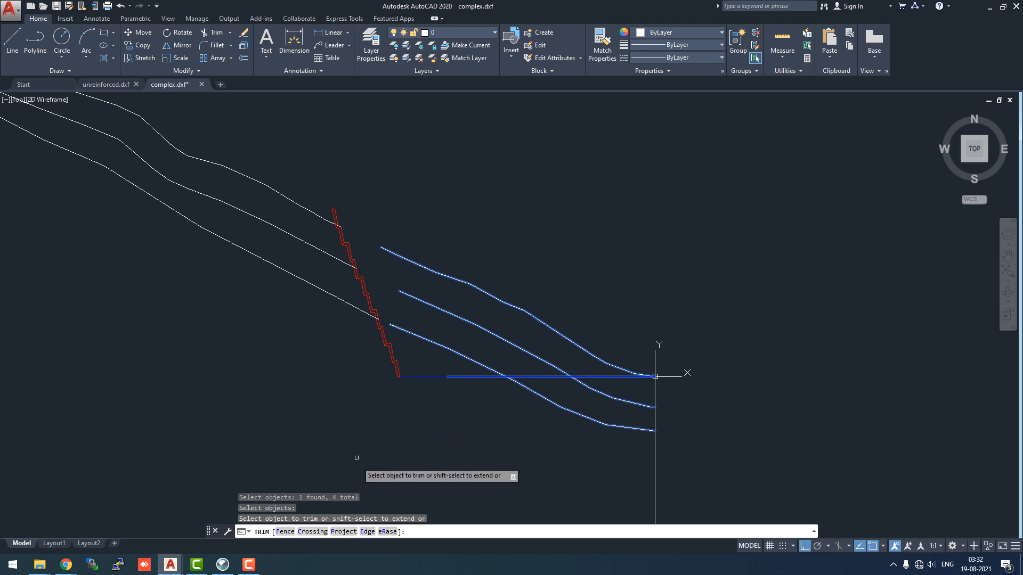
Trim the slope line segments where they cross the blue horizontal line
{"action": "left_click", "coordinate": [496, 371]}
{"action": "left_click", "coordinate": [533, 354]}
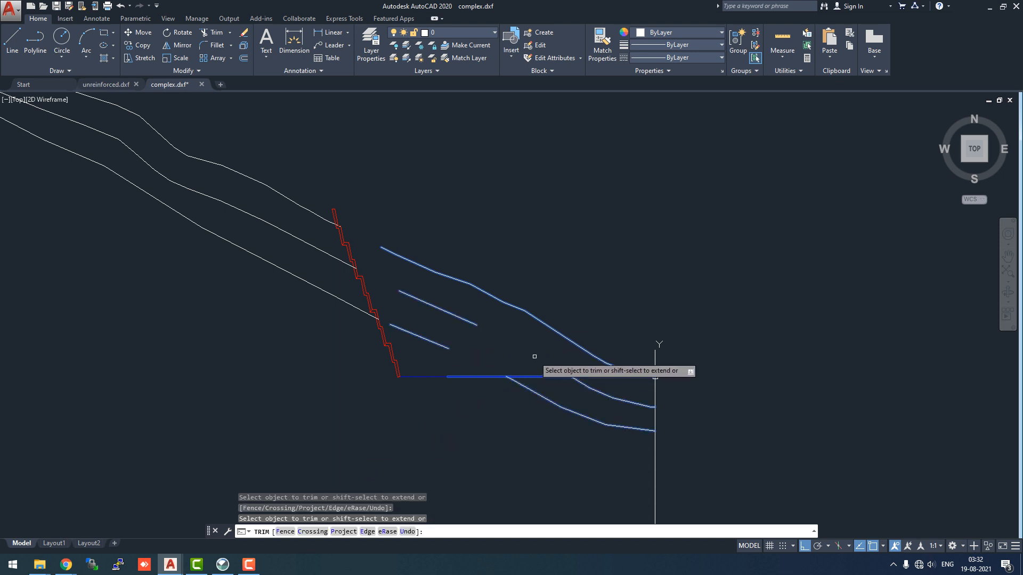
{"action": "left_click", "coordinate": [608, 361]}
{"action": "left_click", "coordinate": [655, 376]}
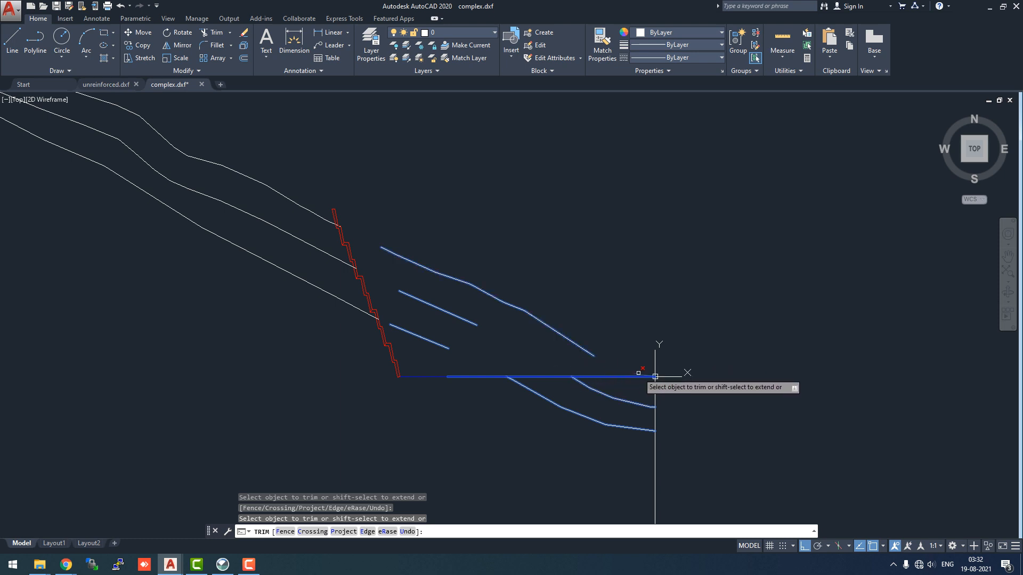
{"action": "key", "text": "Escape"}
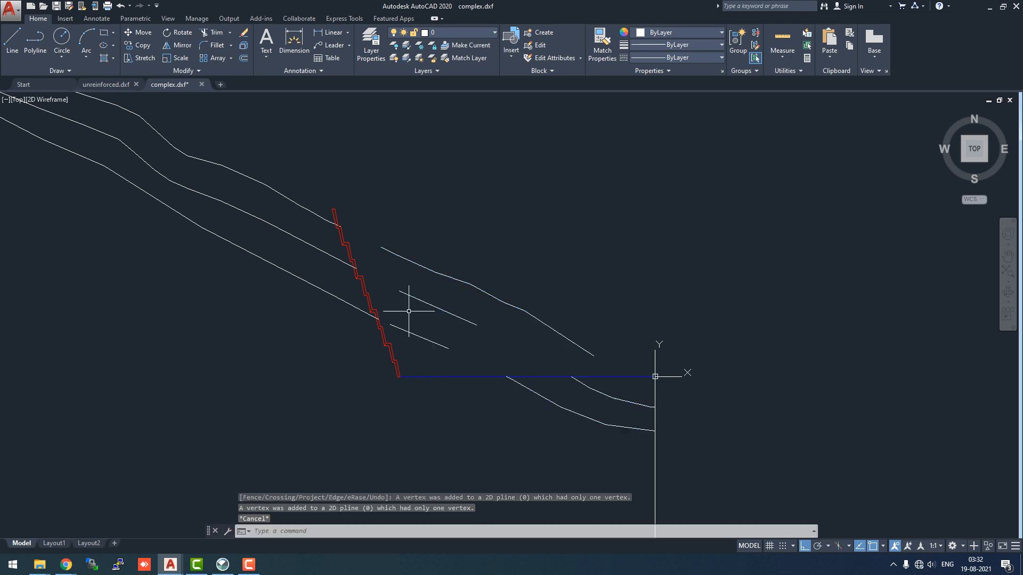
Delete the leftover slope line segments above the blue line to the right of the wall
{"action": "left_click", "coordinate": [479, 287]}
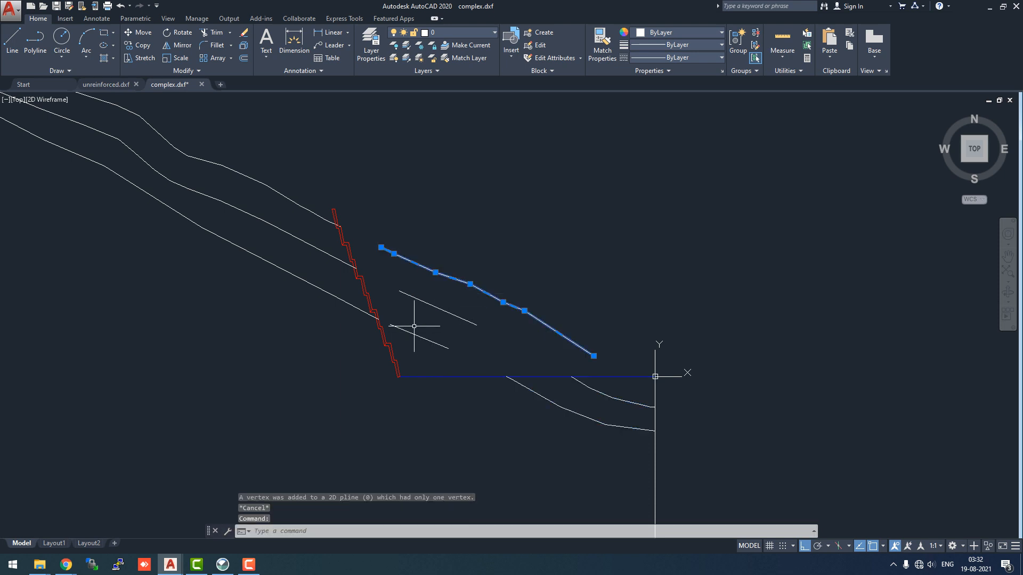
{"action": "left_click", "coordinate": [430, 305]}
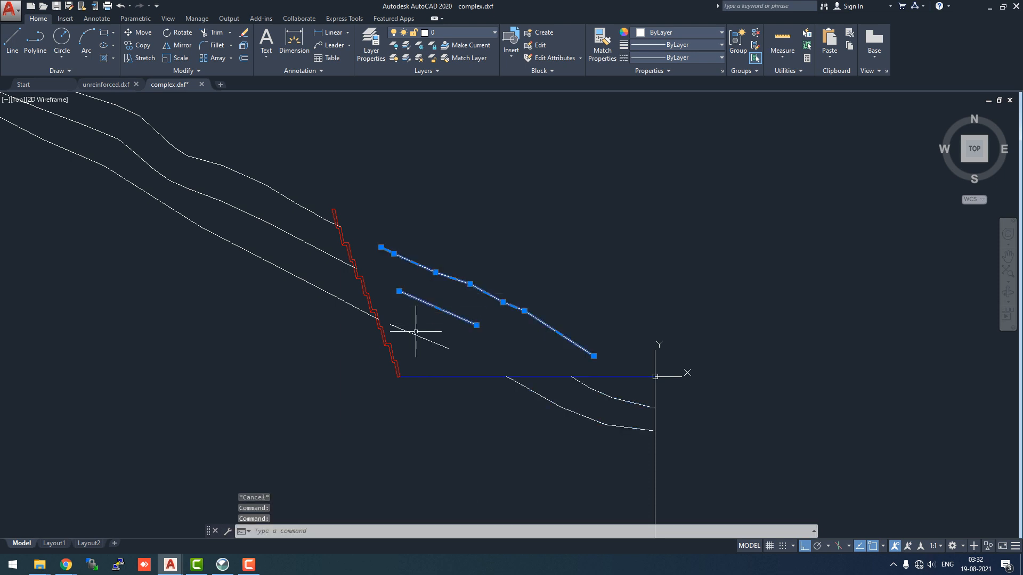
{"action": "key", "text": "Delete"}
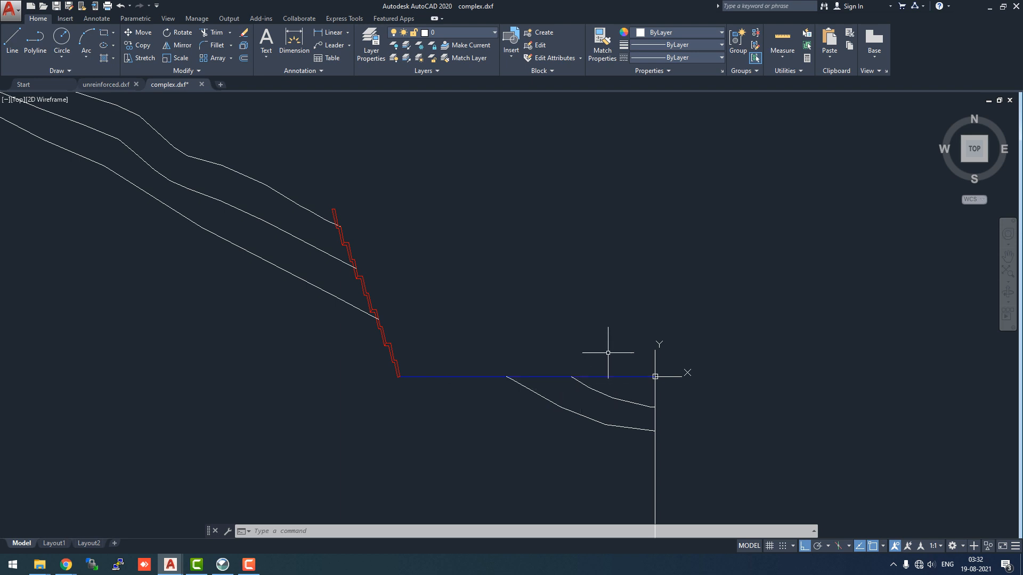
Trim away the part of the top slope line that lies inside the red wall, using that line and the wall as cutting edges
{"action": "scroll", "coordinate": [618, 346], "scroll_direction": "up", "scroll_amount": 2}
{"action": "scroll", "coordinate": [620, 345], "scroll_direction": "down", "scroll_amount": 4}
{"action": "scroll", "coordinate": [620, 345], "scroll_direction": "down", "scroll_amount": 2}
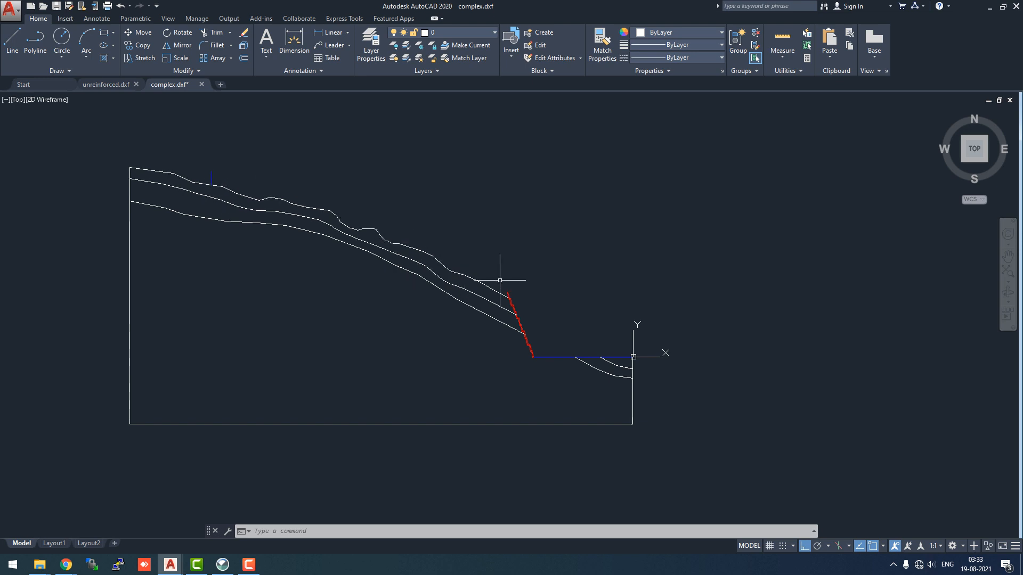
{"action": "scroll", "coordinate": [501, 298], "scroll_direction": "up", "scroll_amount": 8}
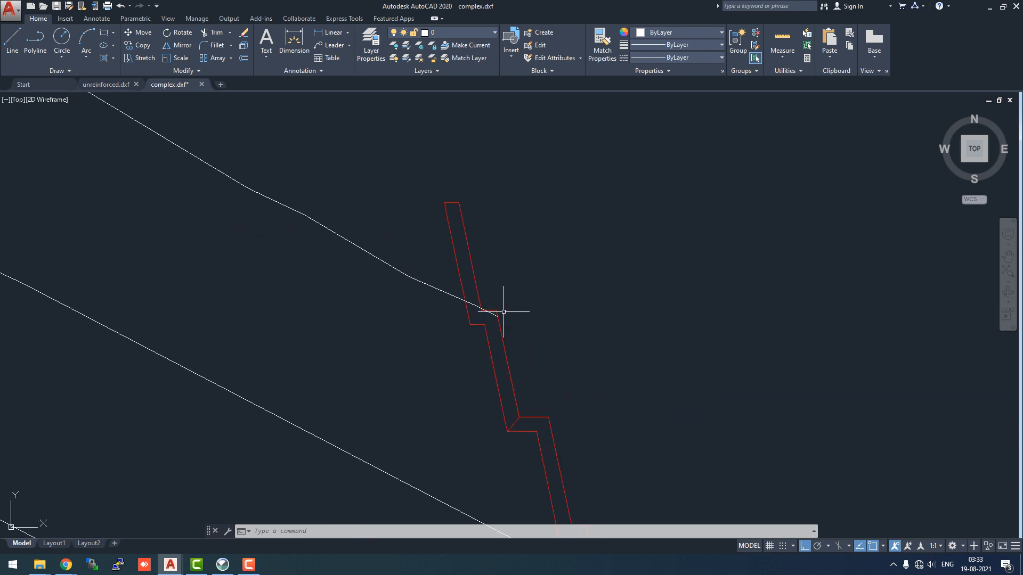
{"action": "scroll", "coordinate": [503, 311], "scroll_direction": "up", "scroll_amount": 3}
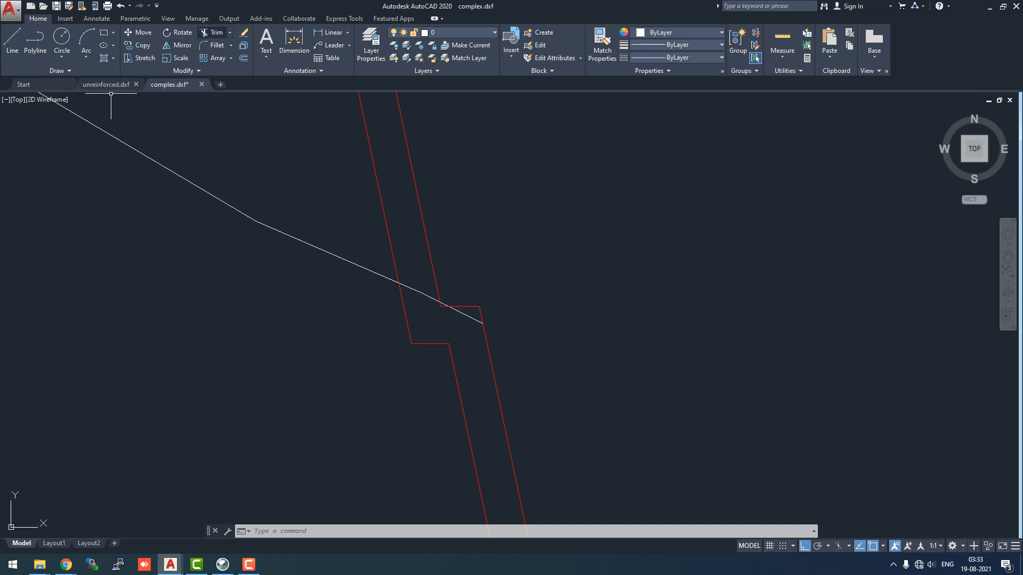
{"action": "left_click", "coordinate": [213, 33]}
{"action": "left_click", "coordinate": [417, 292]}
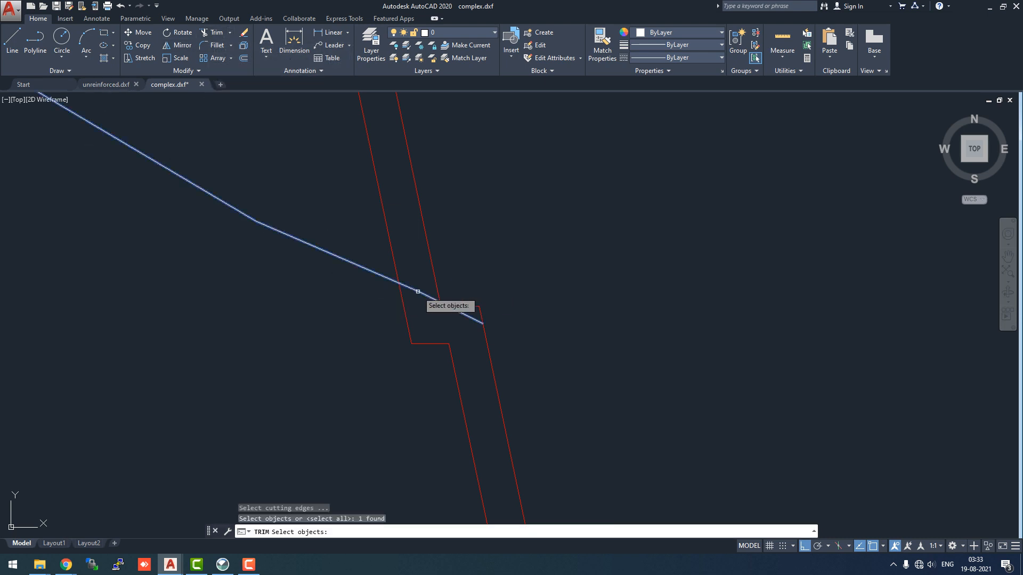
{"action": "left_click", "coordinate": [393, 261]}
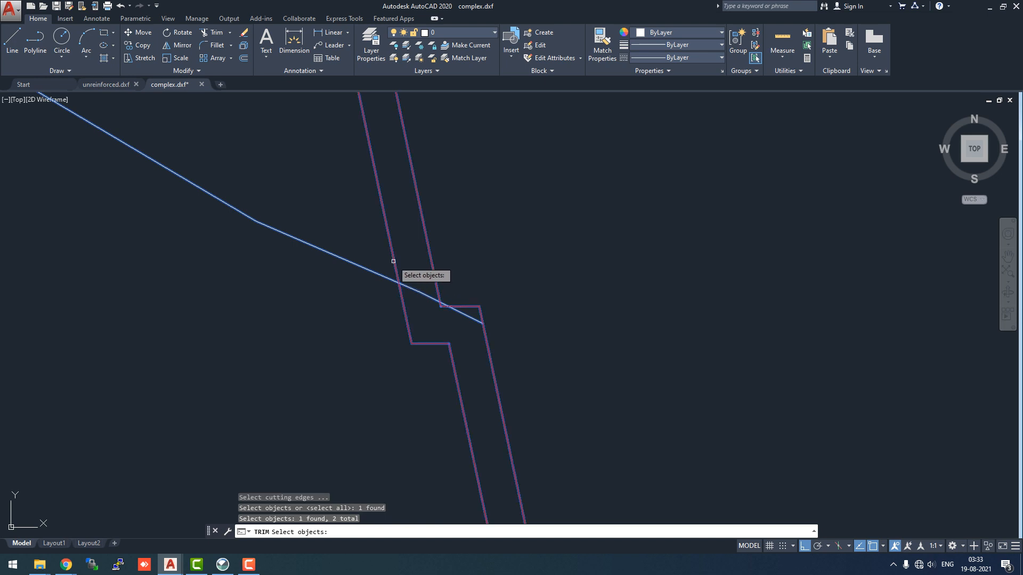
{"action": "key", "text": "Return"}
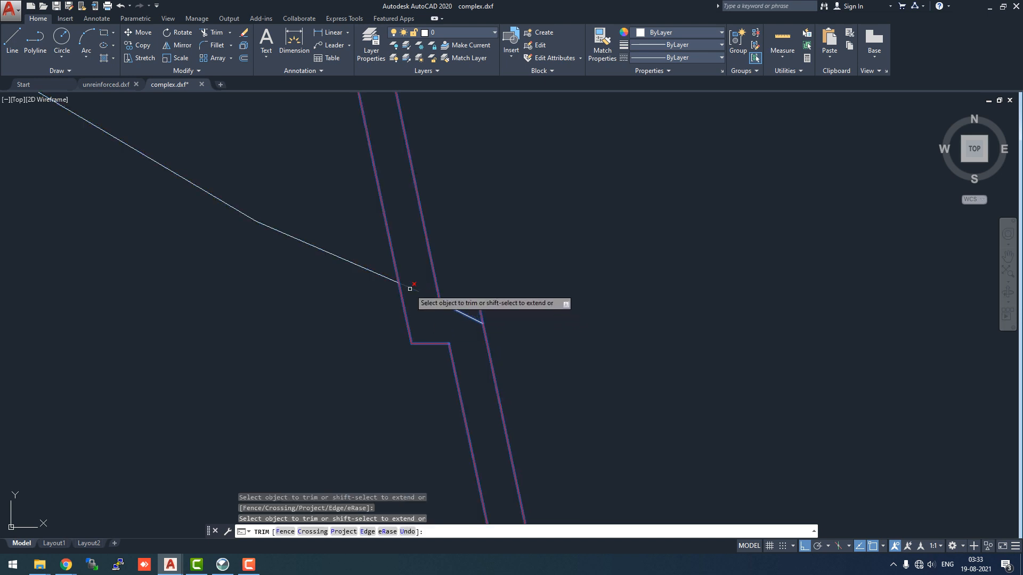
{"action": "left_click", "coordinate": [410, 289]}
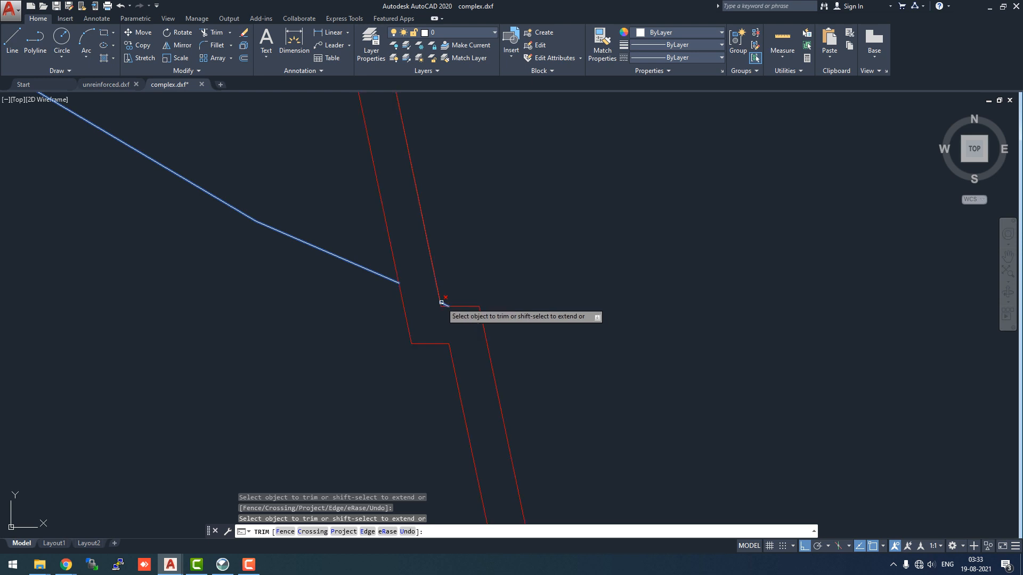
Delete the small leftover piece of the top slope line within the wall
{"action": "scroll", "coordinate": [442, 304], "scroll_direction": "up", "scroll_amount": 8}
{"action": "left_click", "coordinate": [443, 305]}
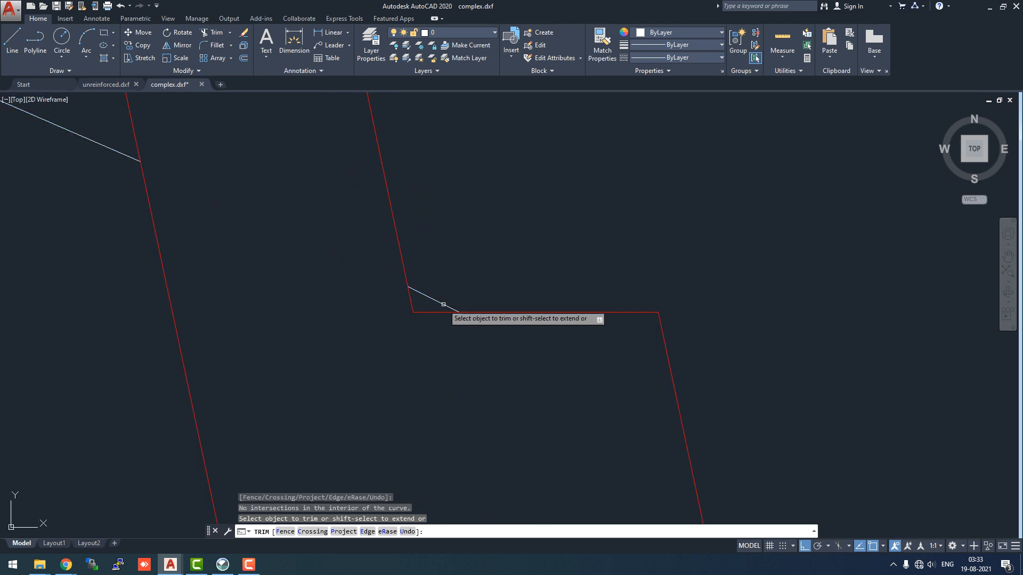
{"action": "key", "text": "Escape"}
{"action": "left_click", "coordinate": [442, 304]}
{"action": "mouse_move", "coordinate": [434, 299]}
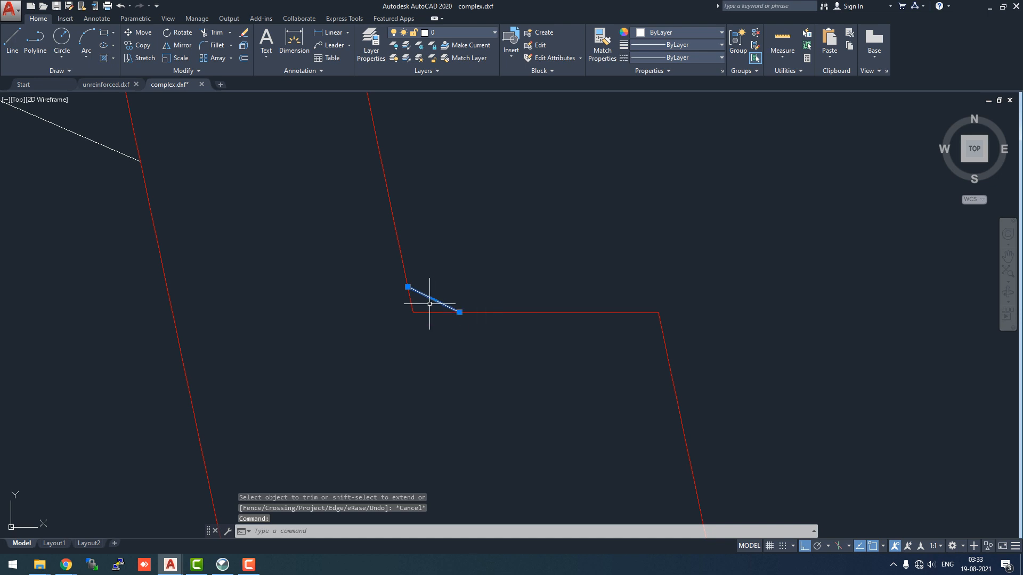
{"action": "key", "text": "Delete"}
{"action": "scroll", "coordinate": [479, 277], "scroll_direction": "down", "scroll_amount": 6}
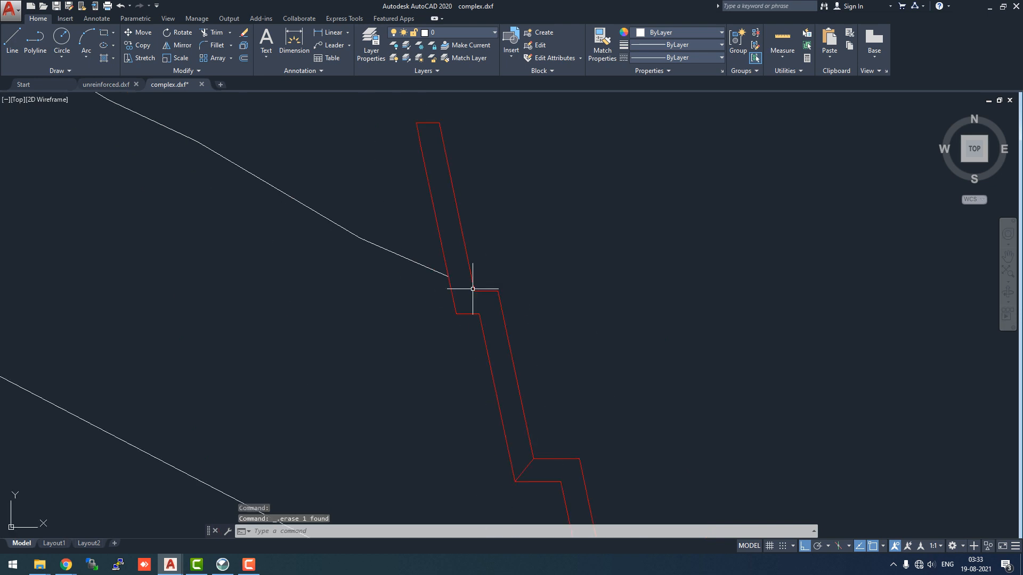
{"action": "scroll", "coordinate": [410, 351], "scroll_direction": "up", "scroll_amount": 5}
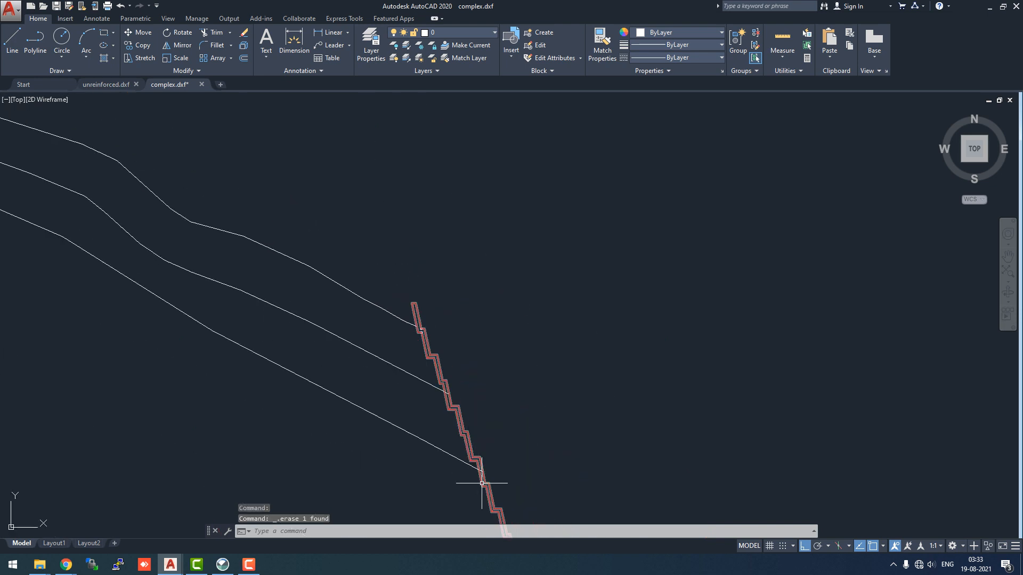
{"action": "scroll", "coordinate": [326, 110], "scroll_direction": "up", "scroll_amount": 4}
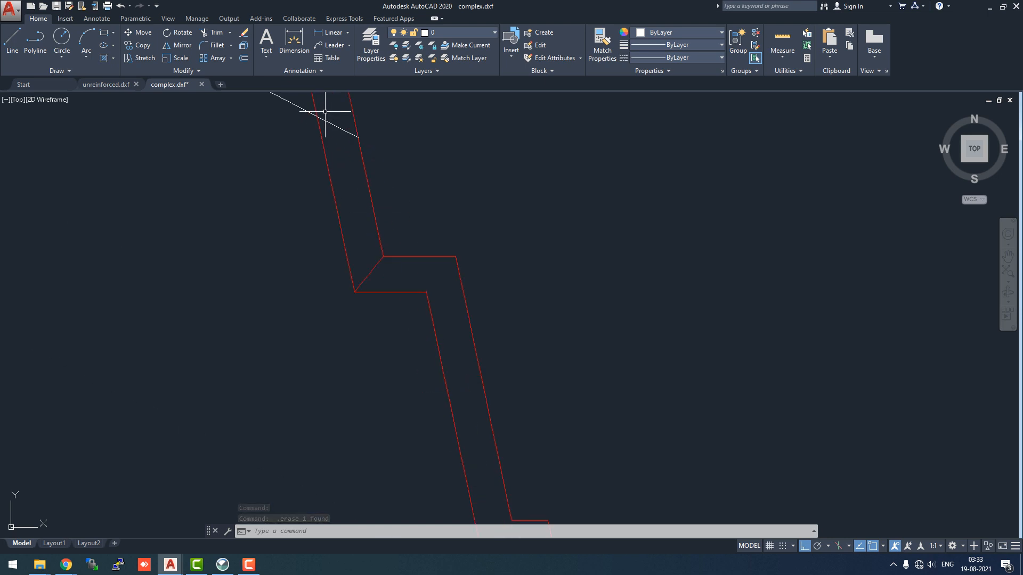
{"action": "scroll", "coordinate": [536, 400], "scroll_direction": "down", "scroll_amount": 4}
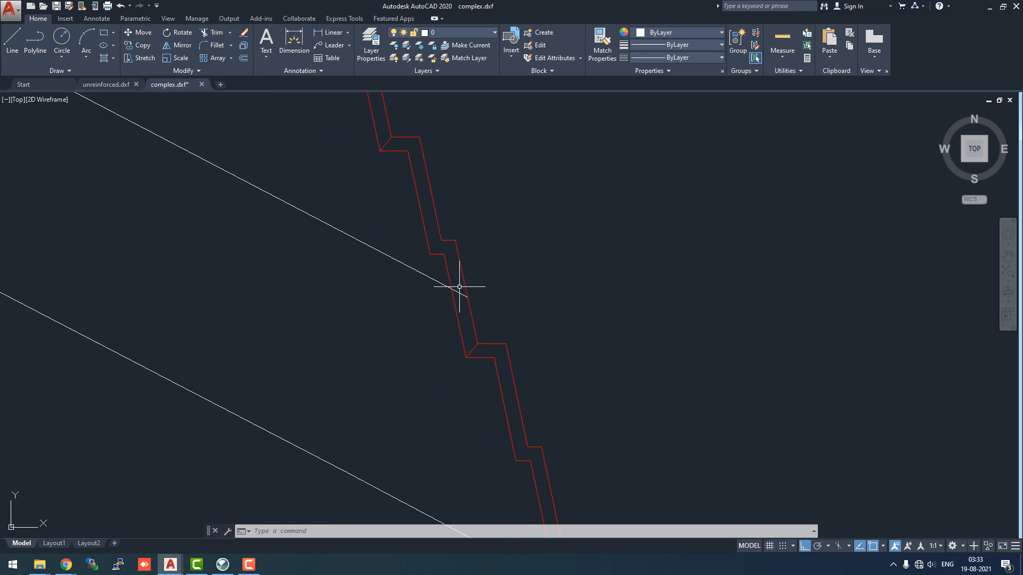
{"action": "left_click", "coordinate": [437, 279]}
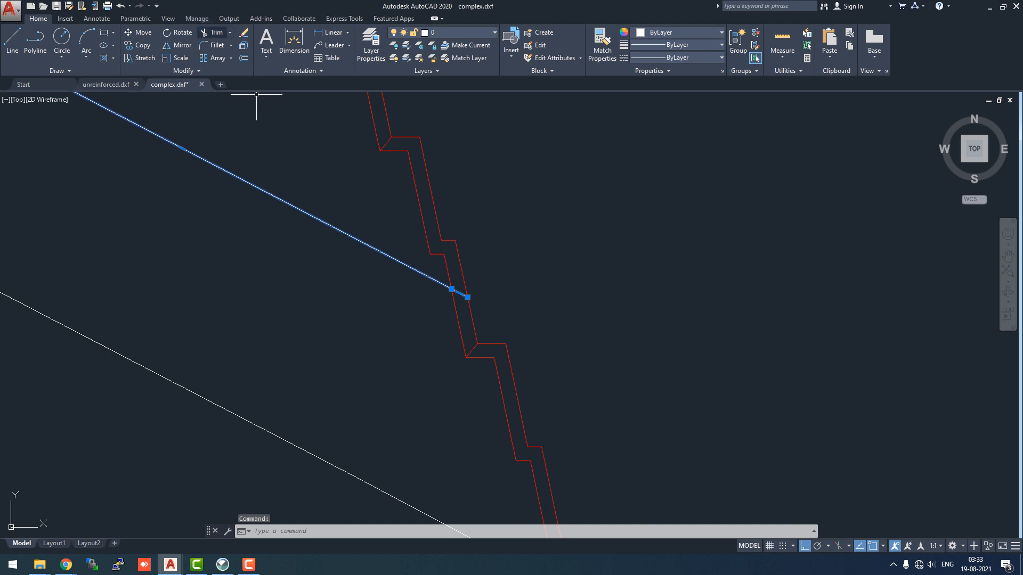
{"action": "left_click", "coordinate": [213, 32]}
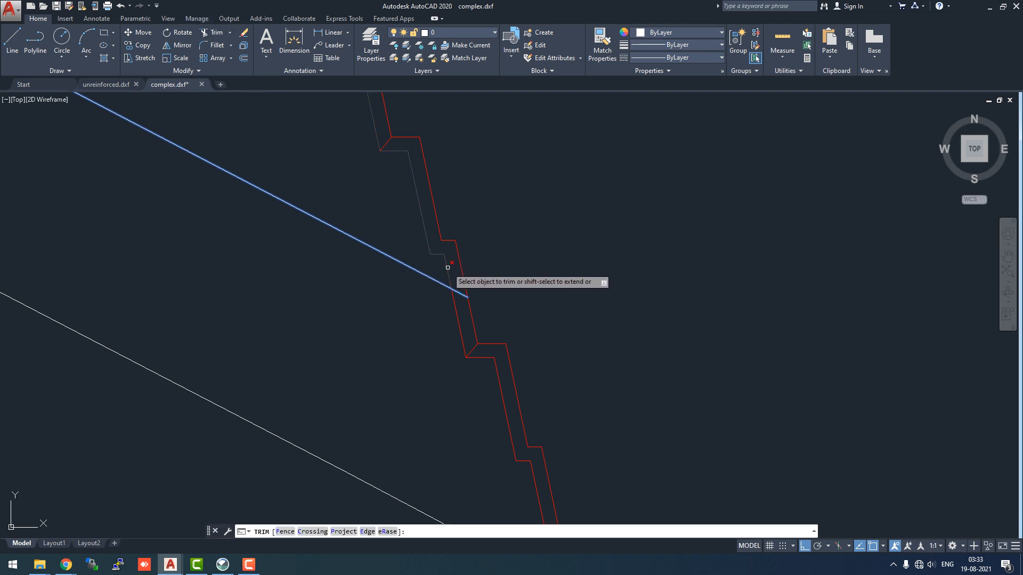
{"action": "key", "text": "ctrl+z"}
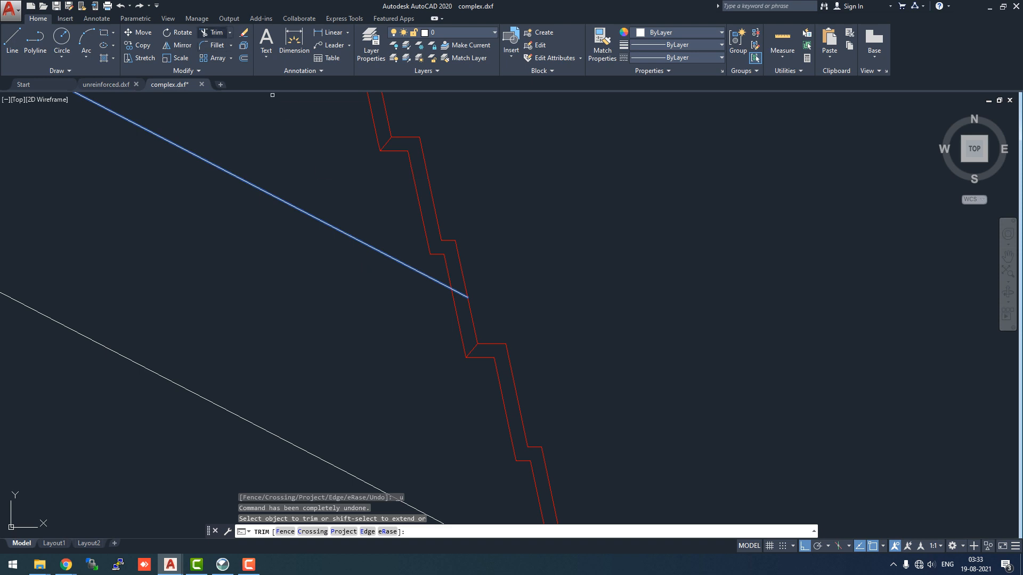
{"action": "key", "text": "Escape"}
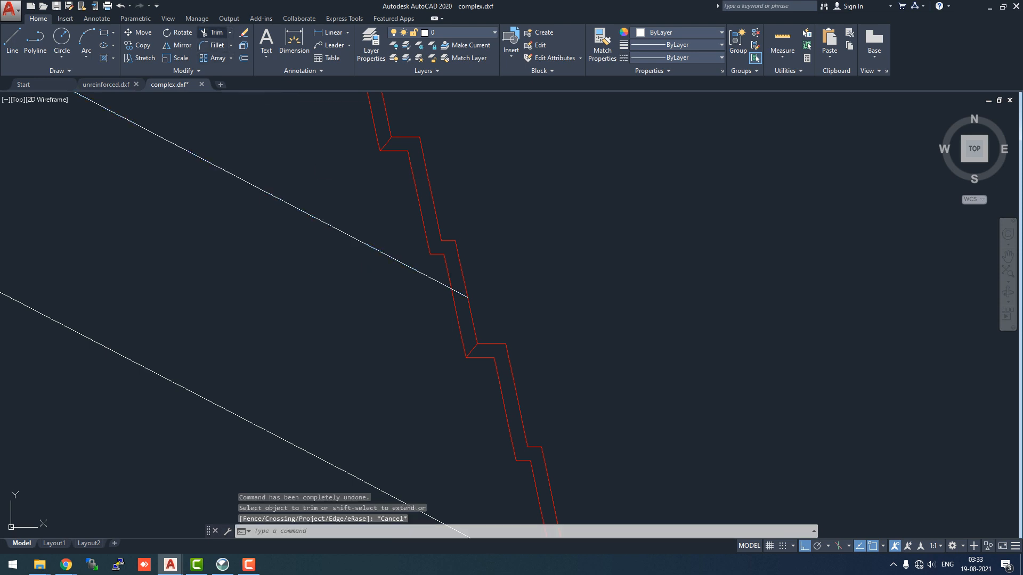
Trim the end of the middle slope line that extends inside the red wall
{"action": "left_click", "coordinate": [212, 33]}
{"action": "left_click", "coordinate": [394, 259]}
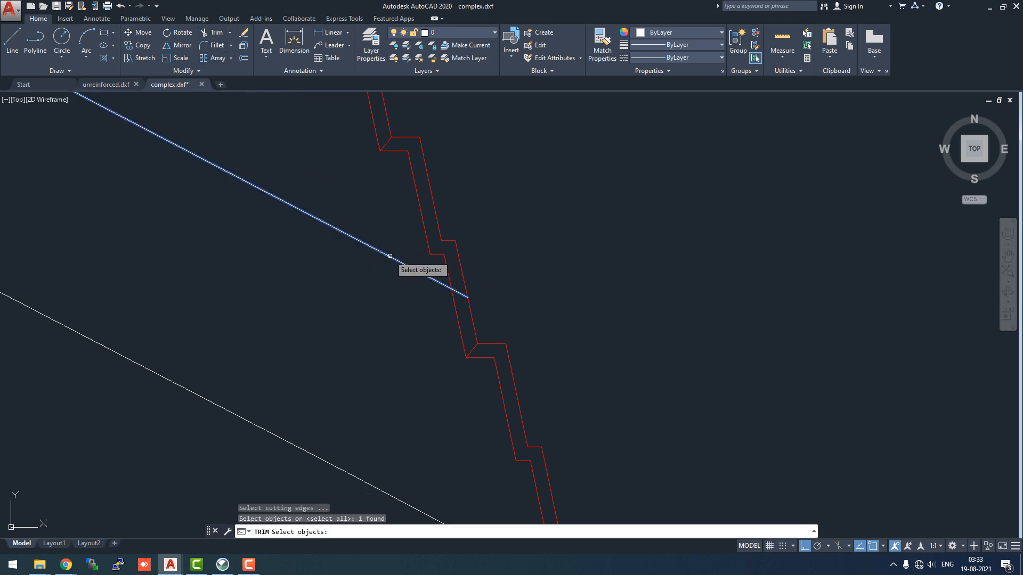
{"action": "left_click", "coordinate": [447, 273]}
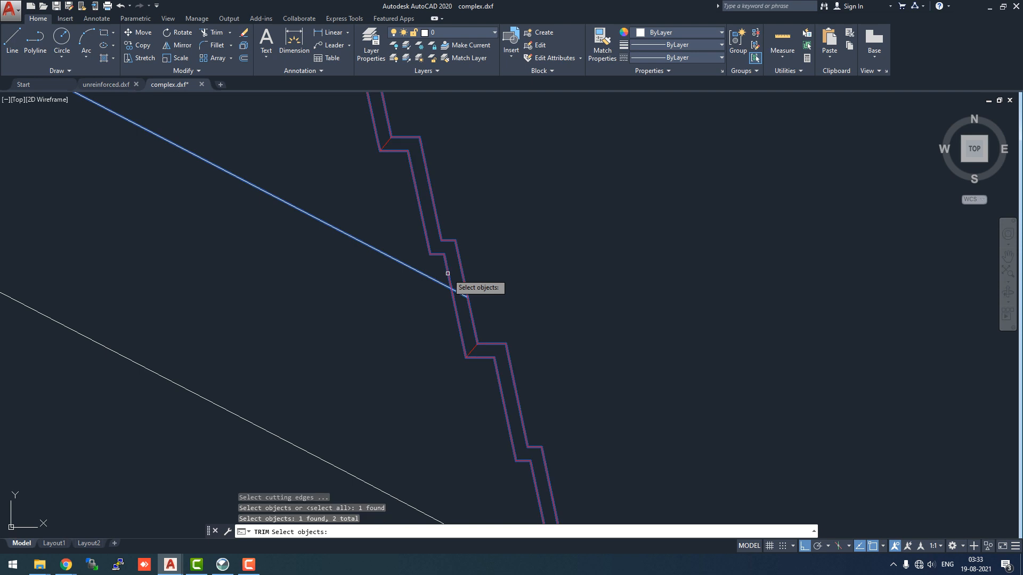
{"action": "key", "text": "Return"}
{"action": "left_click", "coordinate": [460, 293]}
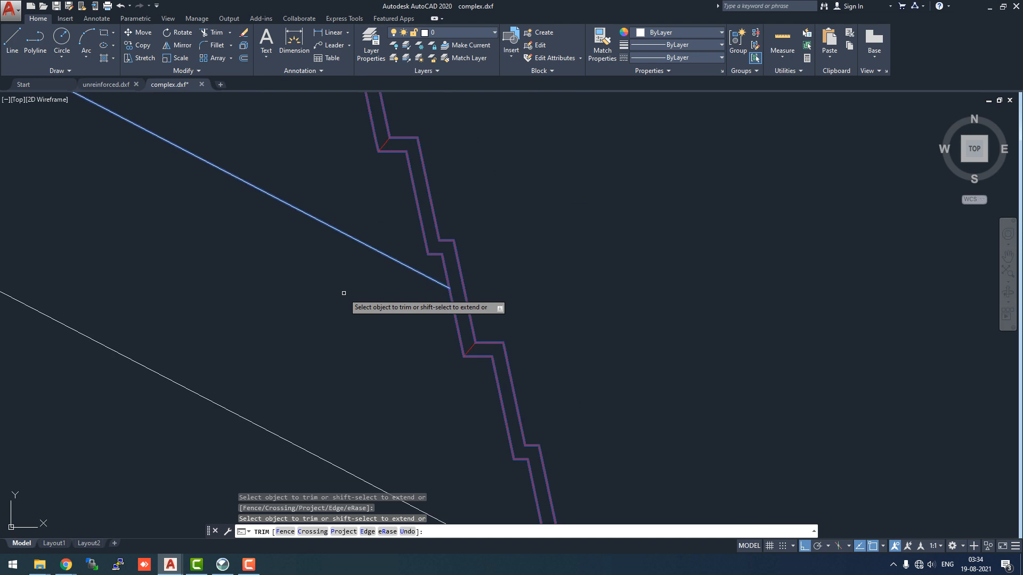
{"action": "key", "text": "Escape"}
Trim the end of the bottom slope line that extends inside the red wall
{"action": "scroll", "coordinate": [343, 293], "scroll_direction": "down", "scroll_amount": 3}
{"action": "scroll", "coordinate": [407, 358], "scroll_direction": "up", "scroll_amount": 5}
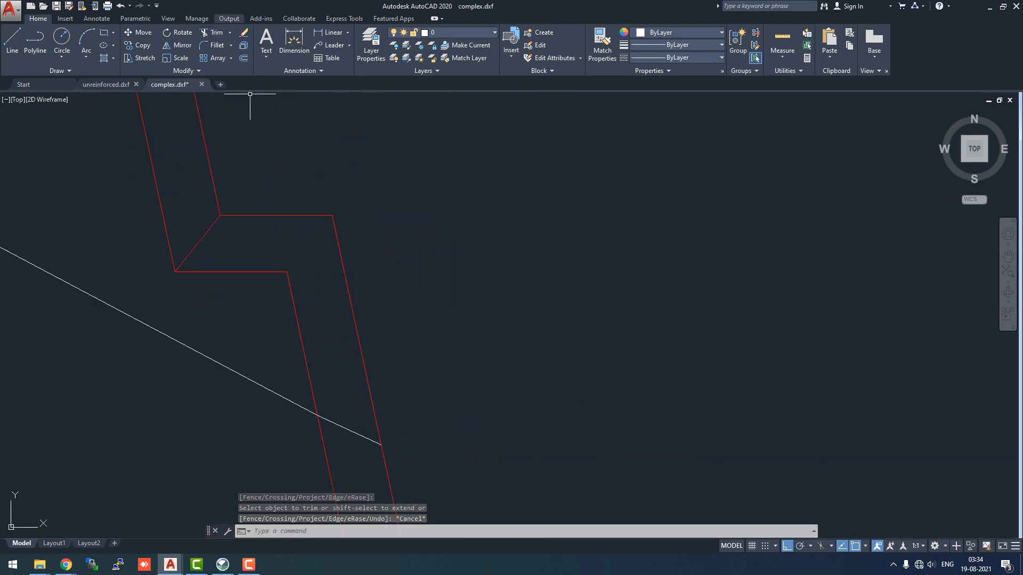
{"action": "left_click", "coordinate": [216, 33]}
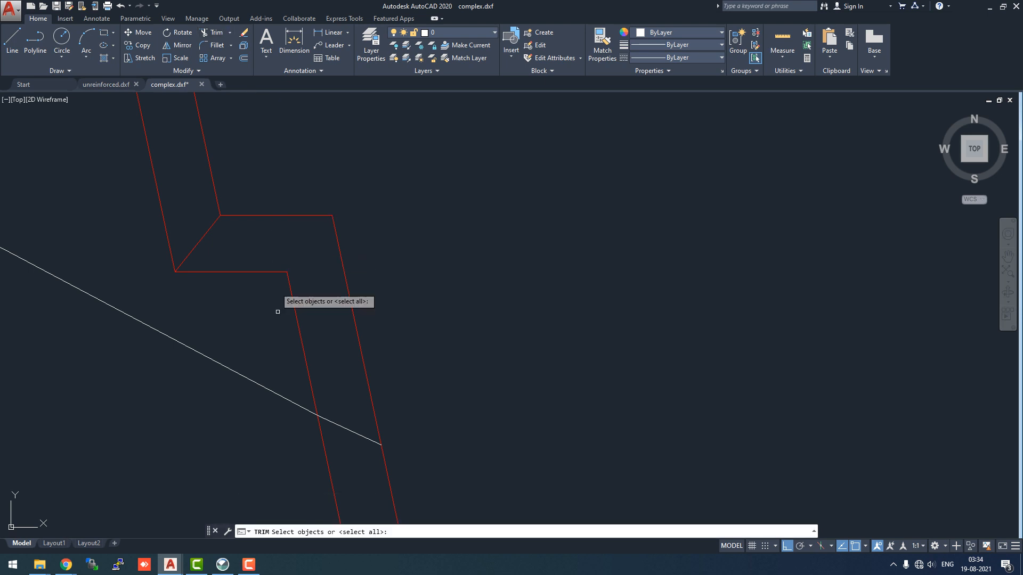
{"action": "left_click", "coordinate": [271, 389]}
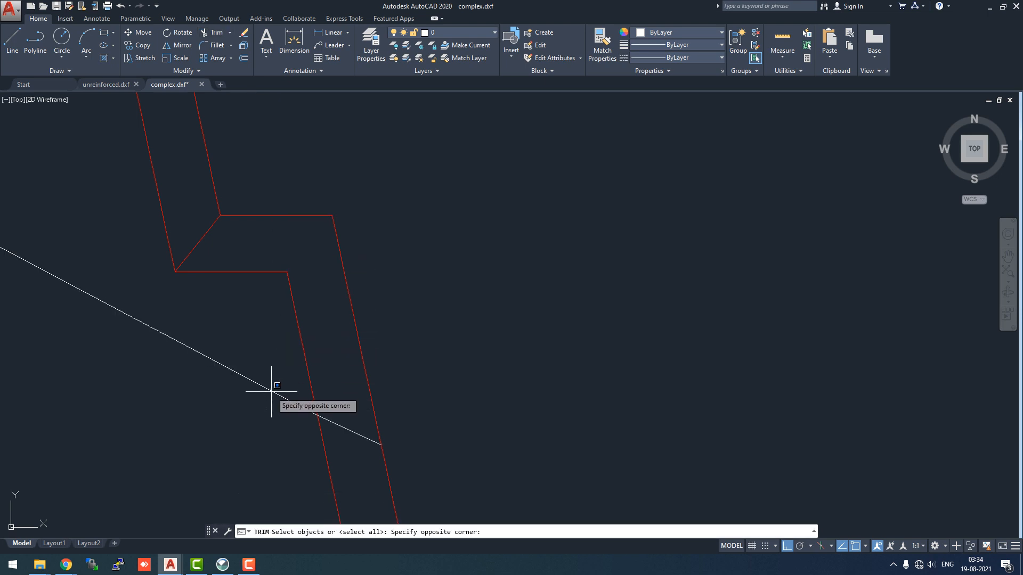
{"action": "left_click", "coordinate": [272, 392]}
{"action": "left_click", "coordinate": [274, 390]}
{"action": "left_click", "coordinate": [311, 374]}
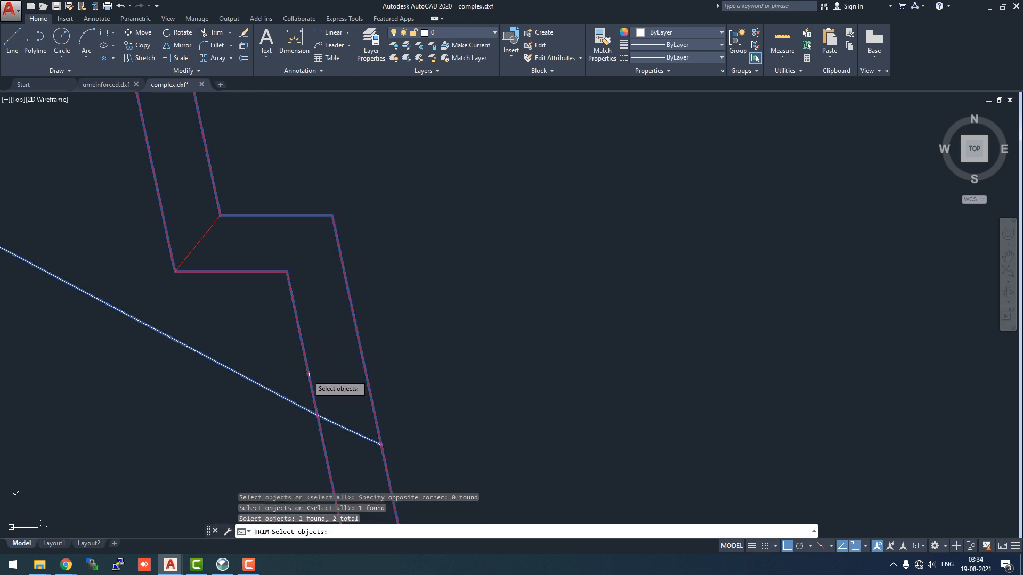
{"action": "key", "text": "Return"}
{"action": "left_click", "coordinate": [354, 432]}
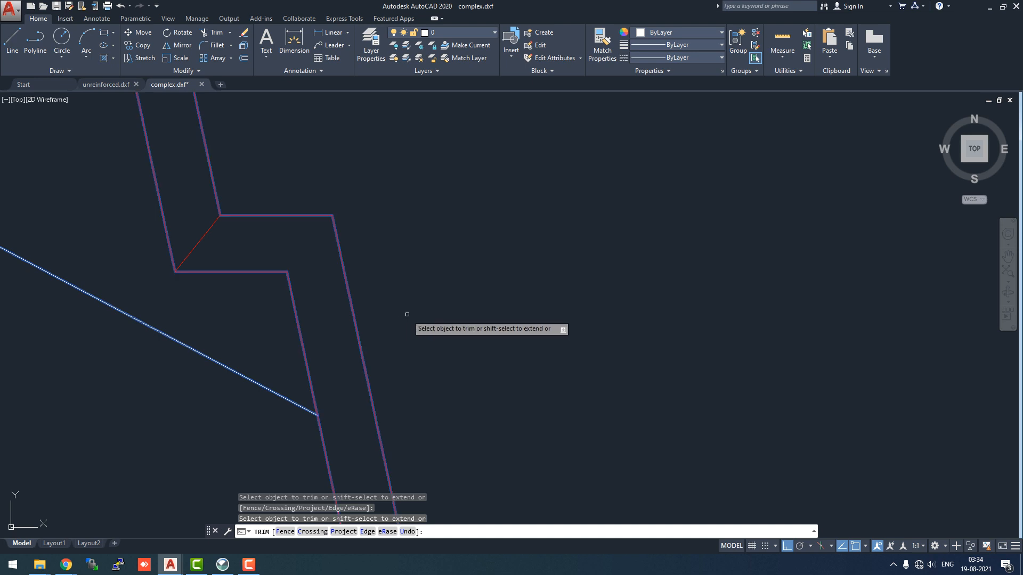
{"action": "key", "text": "Escape"}
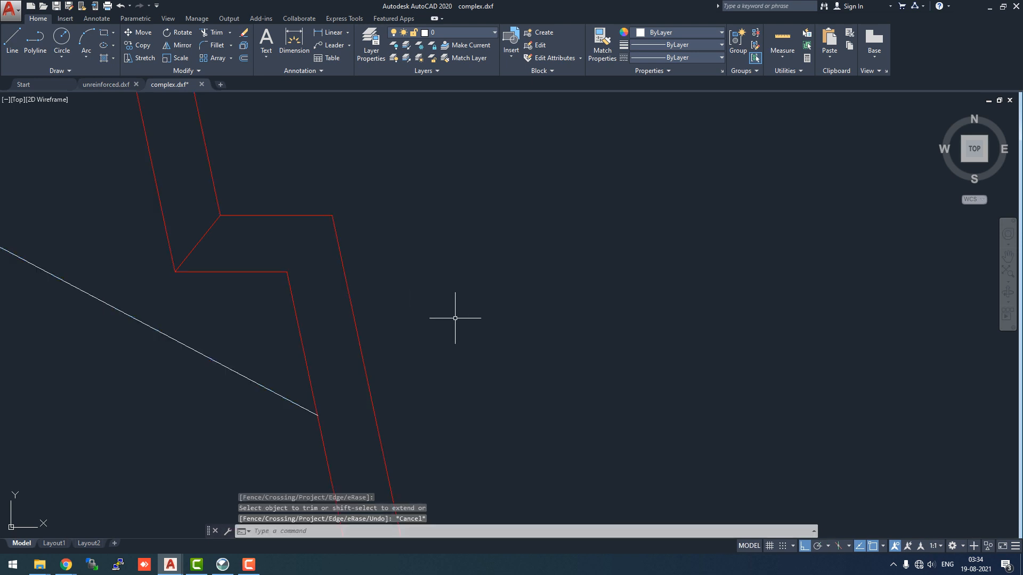
{"action": "scroll", "coordinate": [457, 320], "scroll_direction": "down", "scroll_amount": 6}
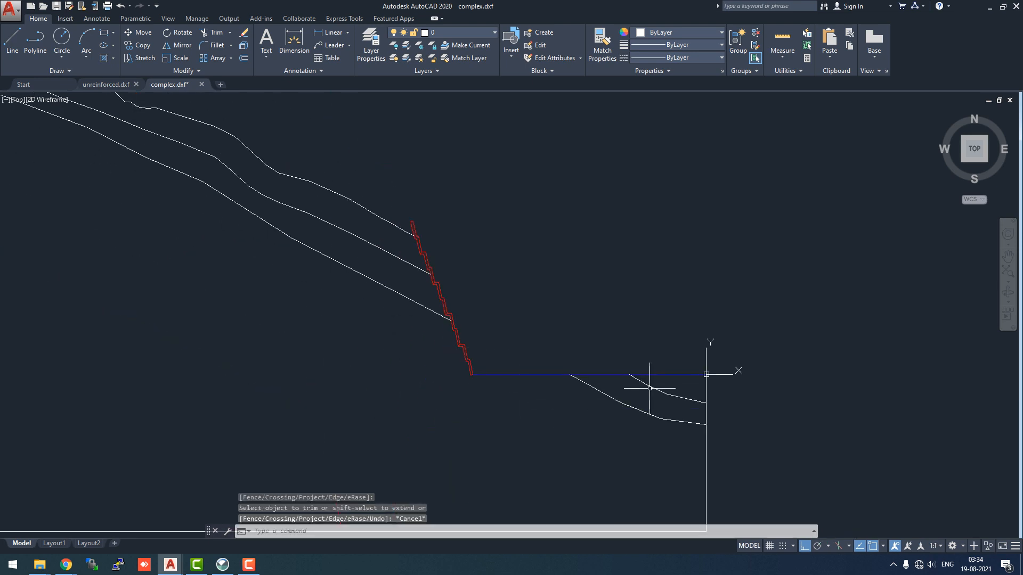
{"action": "scroll", "coordinate": [566, 354], "scroll_direction": "down", "scroll_amount": 2}
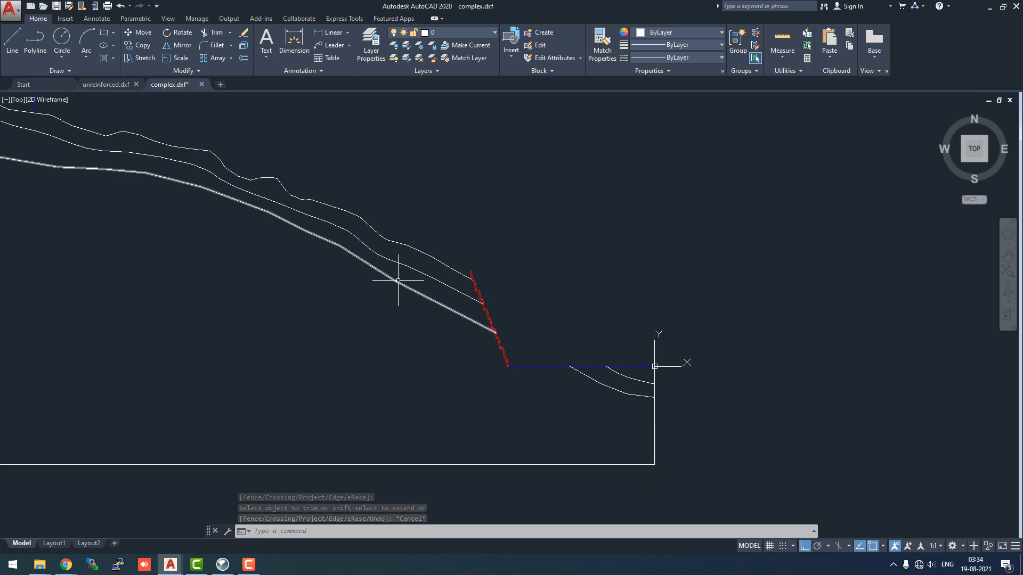
{"action": "scroll", "coordinate": [549, 288], "scroll_direction": "down", "scroll_amount": 2}
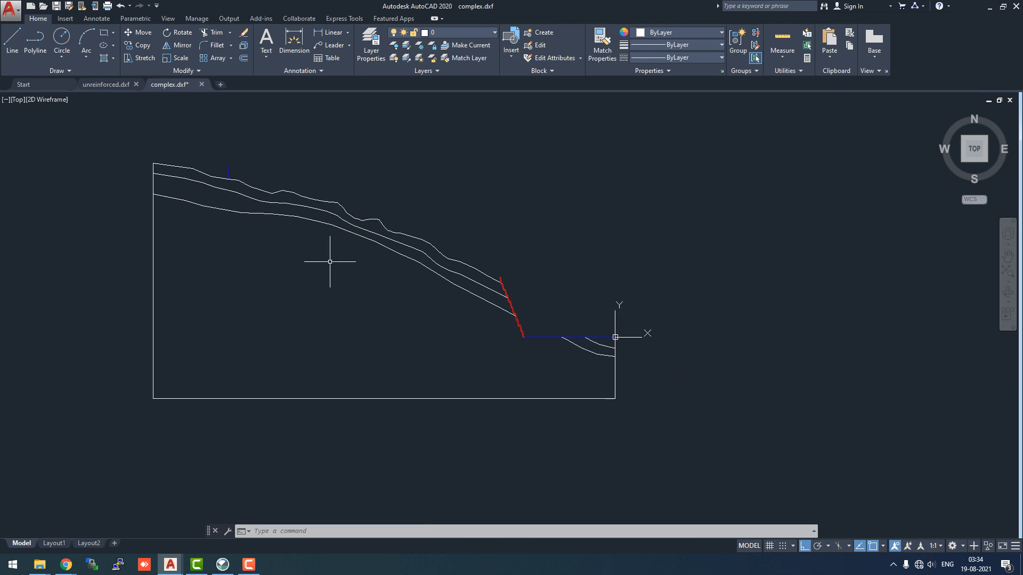
{"action": "scroll", "coordinate": [501, 278], "scroll_direction": "up", "scroll_amount": 6}
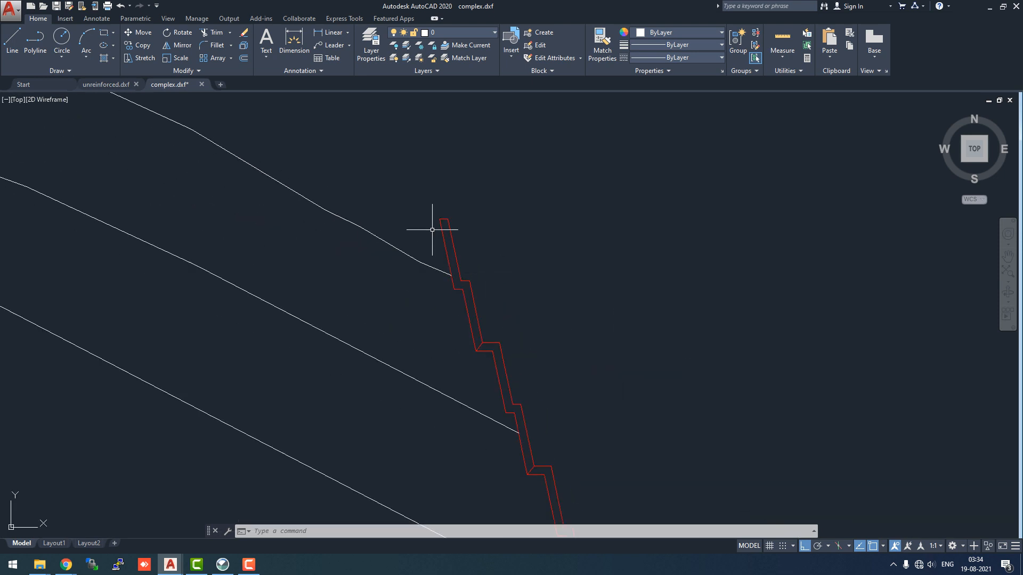
{"action": "left_click", "coordinate": [421, 265]}
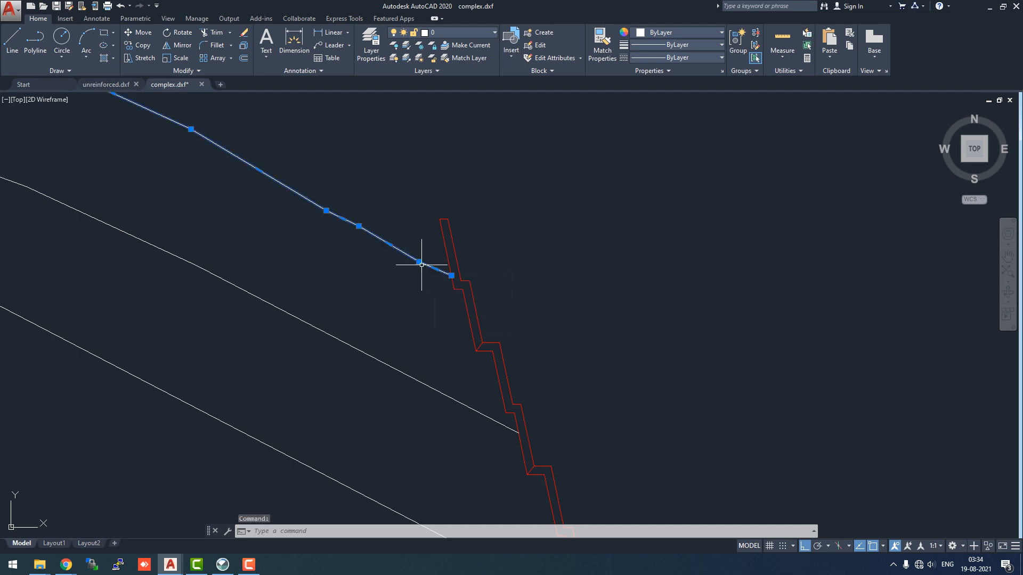
{"action": "left_click", "coordinate": [451, 275]}
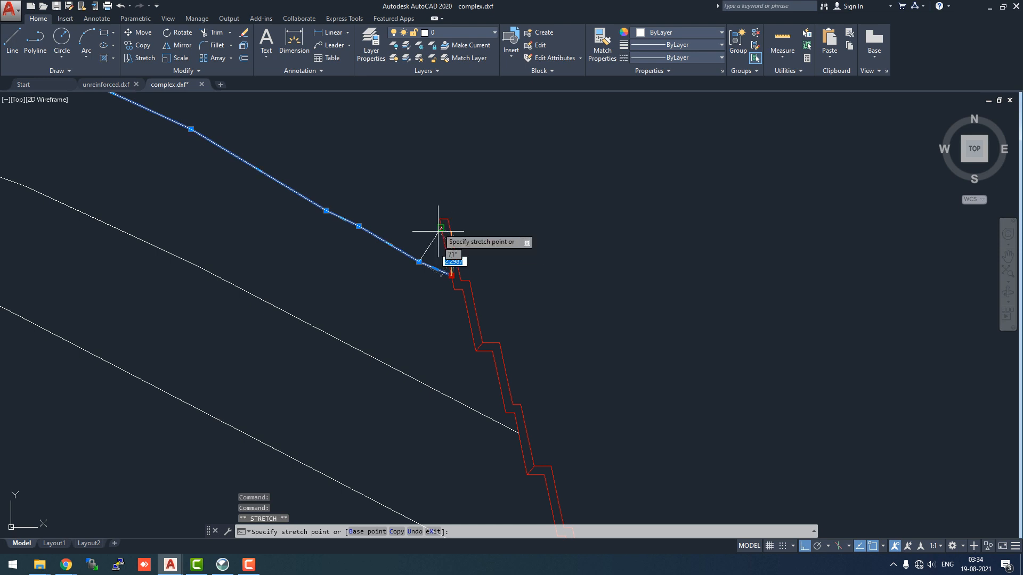
{"action": "key", "text": "Escape"}
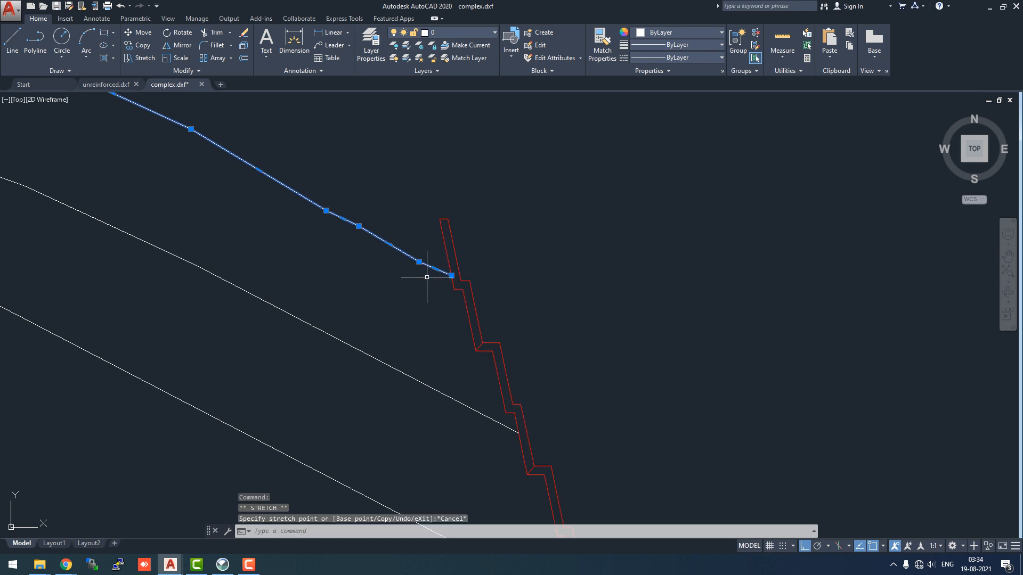
Trim away the last segment of the top slope line next to the red wall
{"action": "left_click", "coordinate": [212, 32]}
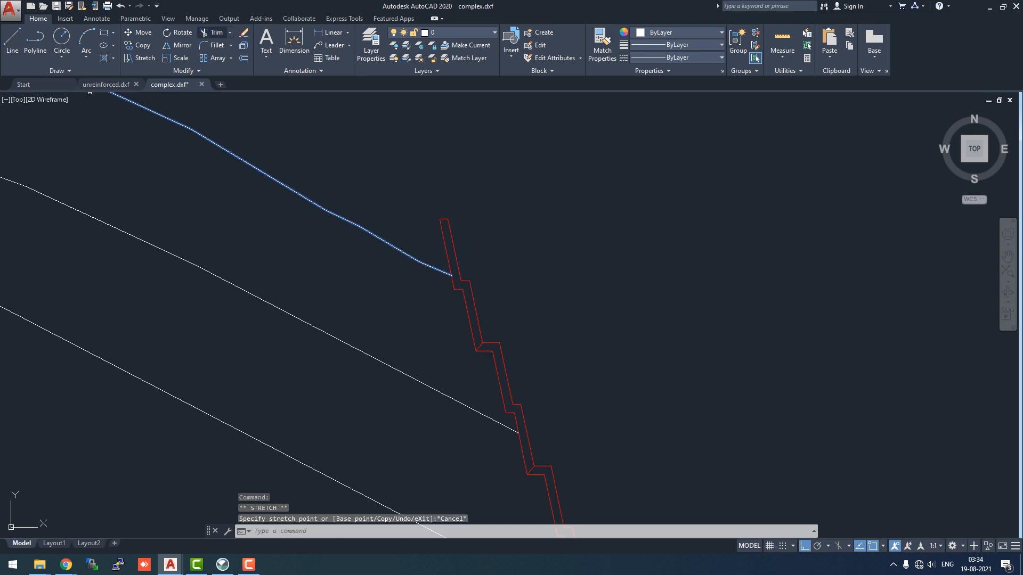
{"action": "left_click", "coordinate": [427, 262]}
{"action": "left_click", "coordinate": [380, 239]}
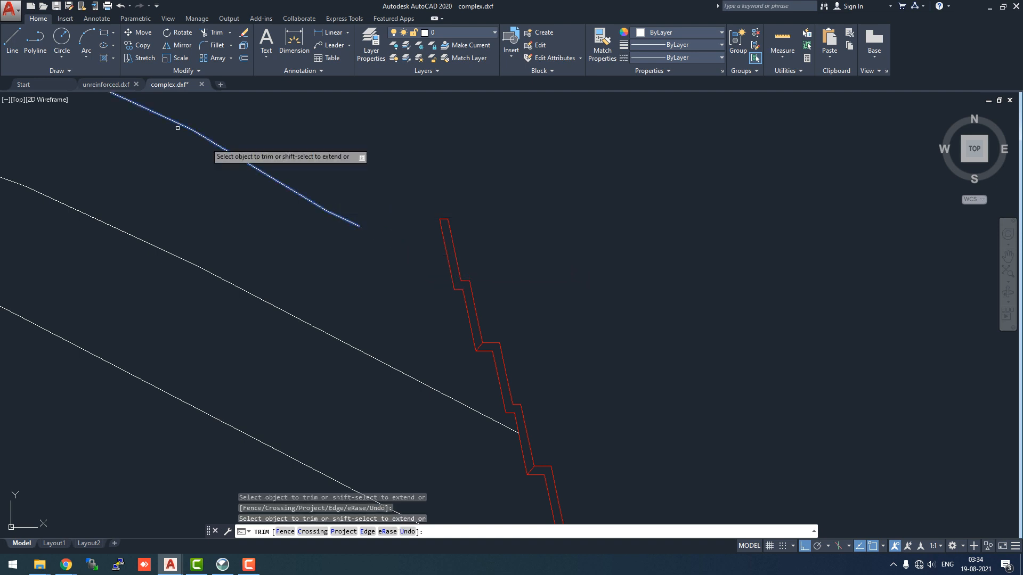
{"action": "key", "text": "Escape"}
Draw a line from the end of the top slope line to the top corner of the red wall
{"action": "type", "text": "l"}
{"action": "key", "text": "Return"}
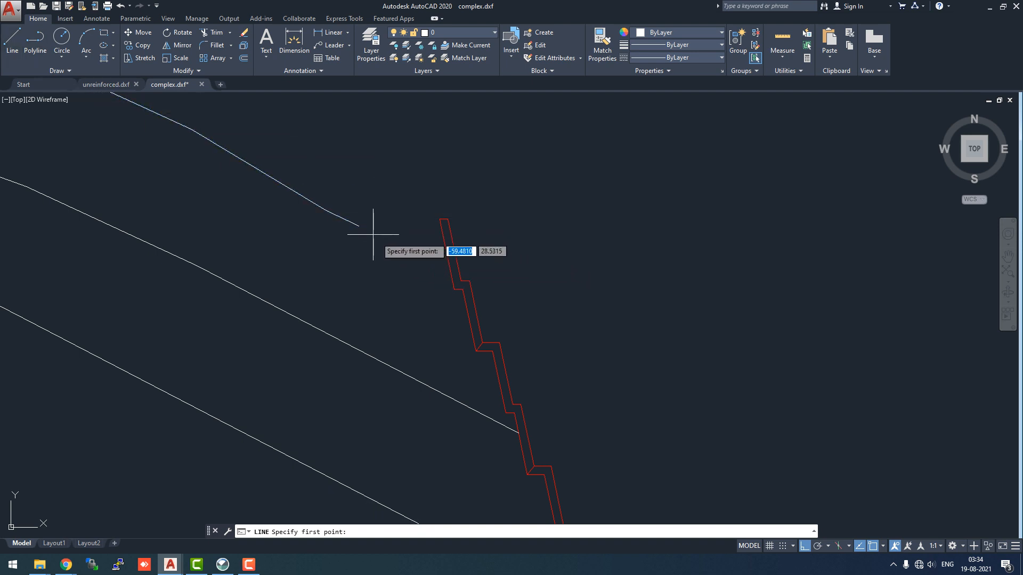
{"action": "left_click", "coordinate": [360, 226]}
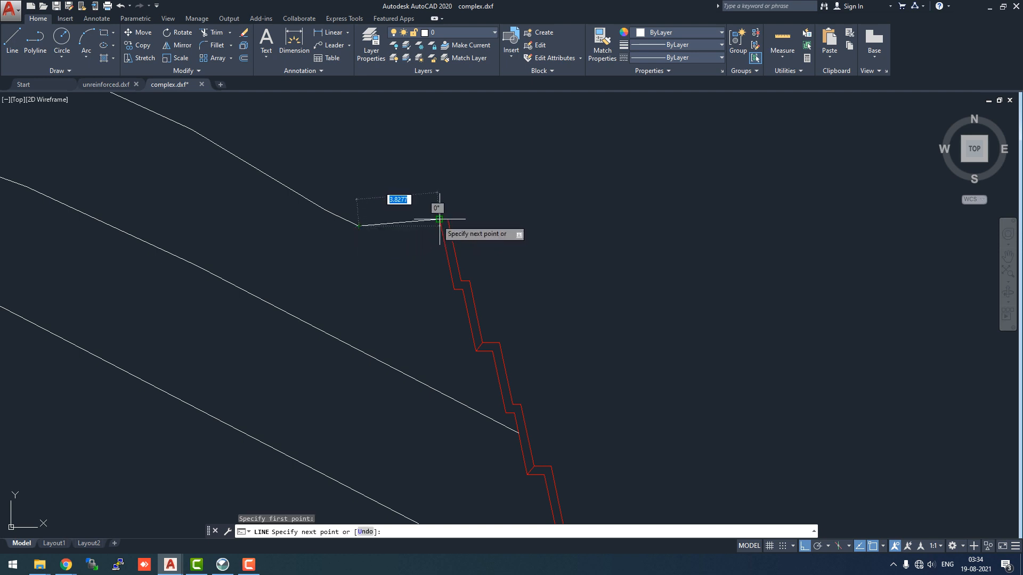
{"action": "left_click", "coordinate": [440, 219]}
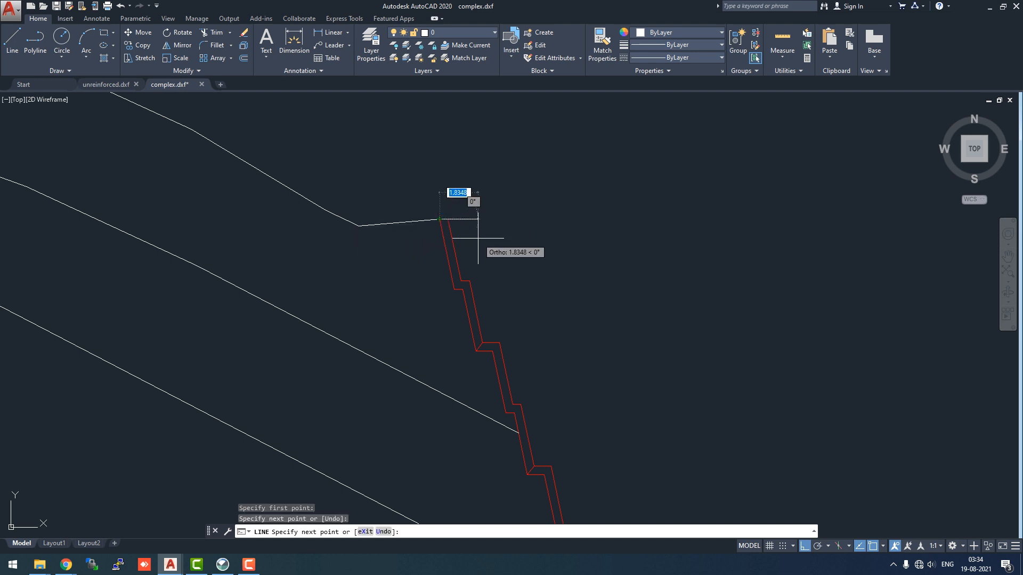
{"action": "key", "text": "Escape"}
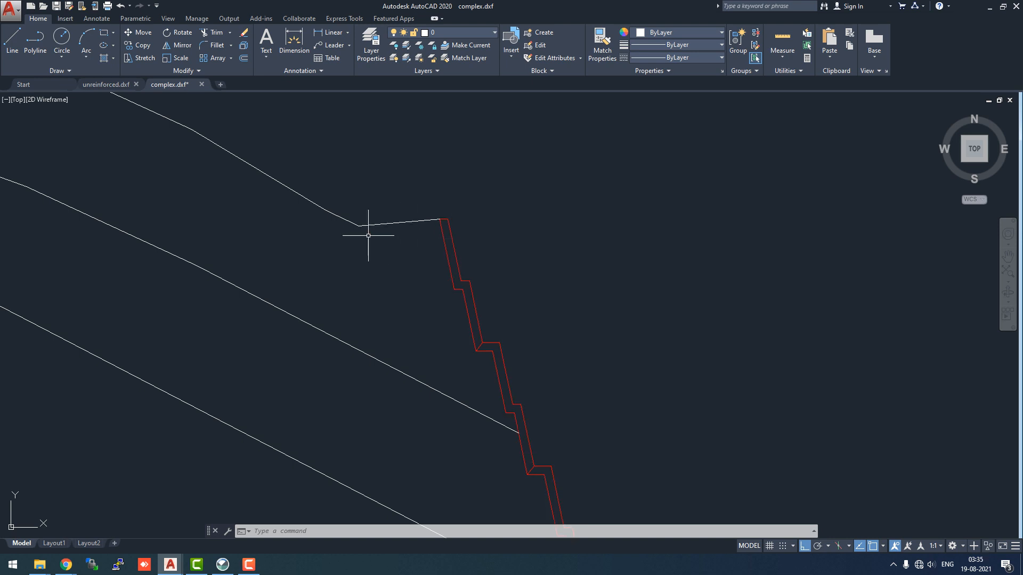
Draw a short line from the top slope line down to the middle slope line at the blue vertical marker
{"action": "scroll", "coordinate": [383, 253], "scroll_direction": "up", "scroll_amount": 2}
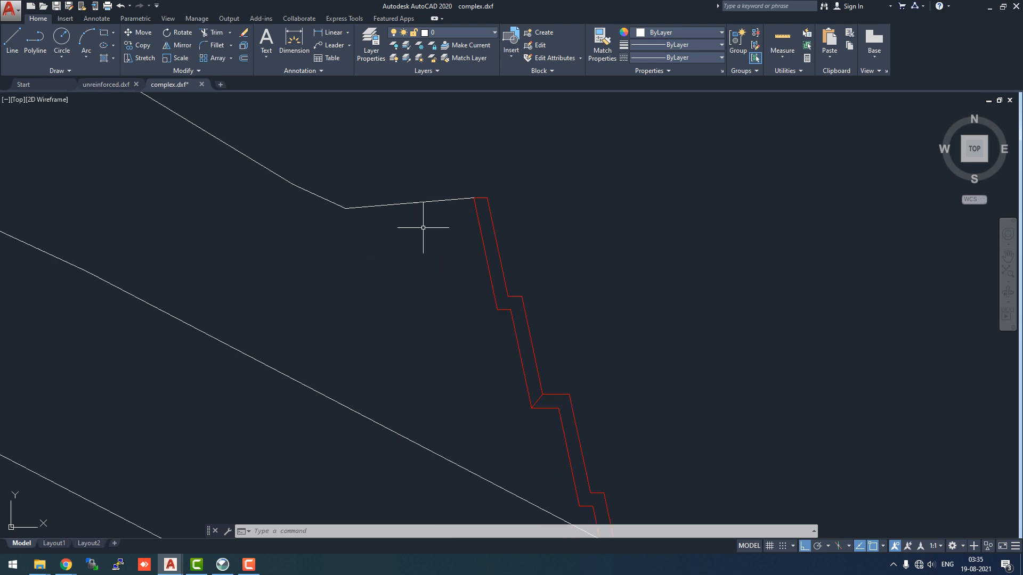
{"action": "scroll", "coordinate": [423, 227], "scroll_direction": "down", "scroll_amount": 3}
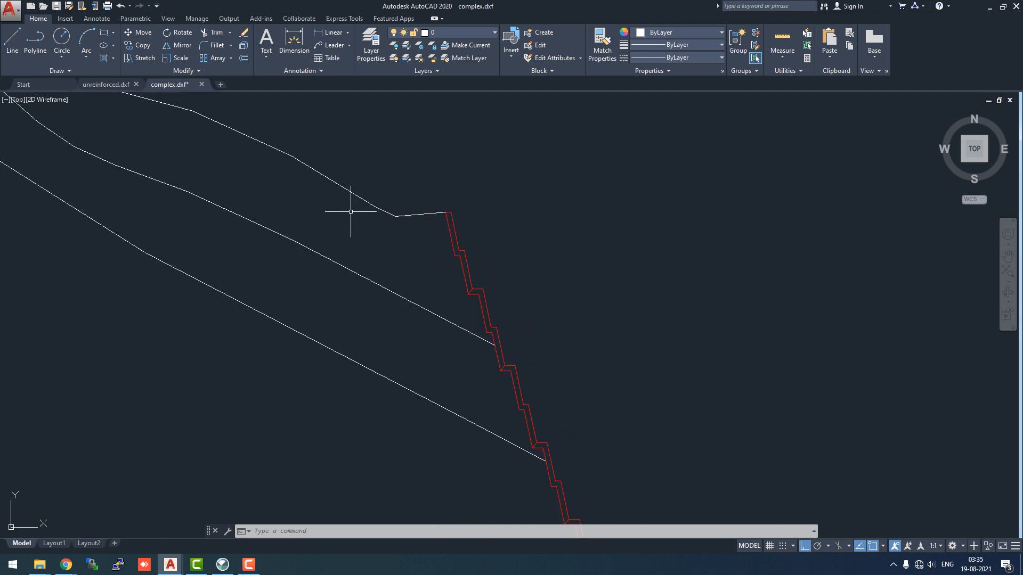
{"action": "scroll", "coordinate": [351, 212], "scroll_direction": "down", "scroll_amount": 4}
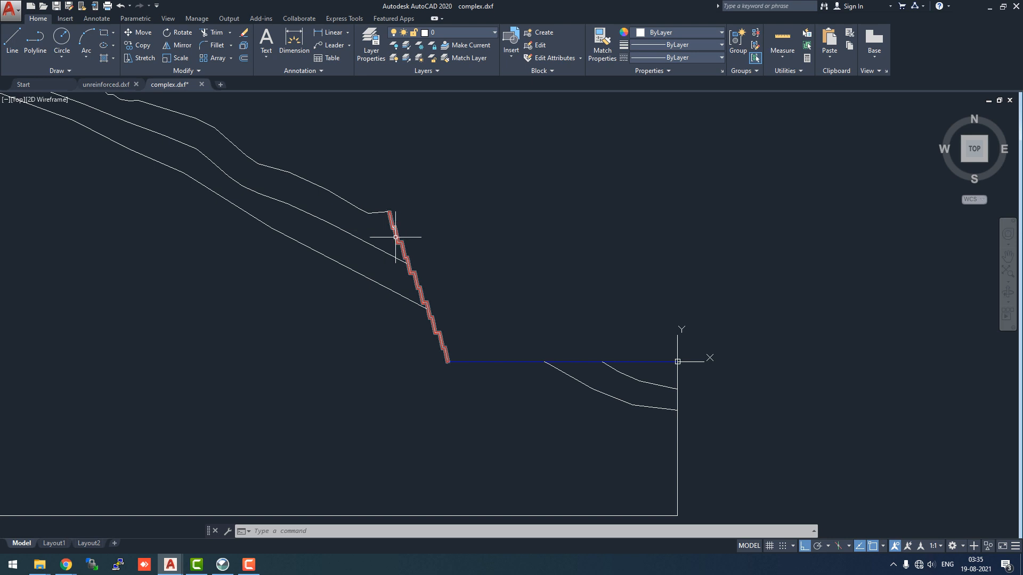
{"action": "scroll", "coordinate": [492, 263], "scroll_direction": "down", "scroll_amount": 4}
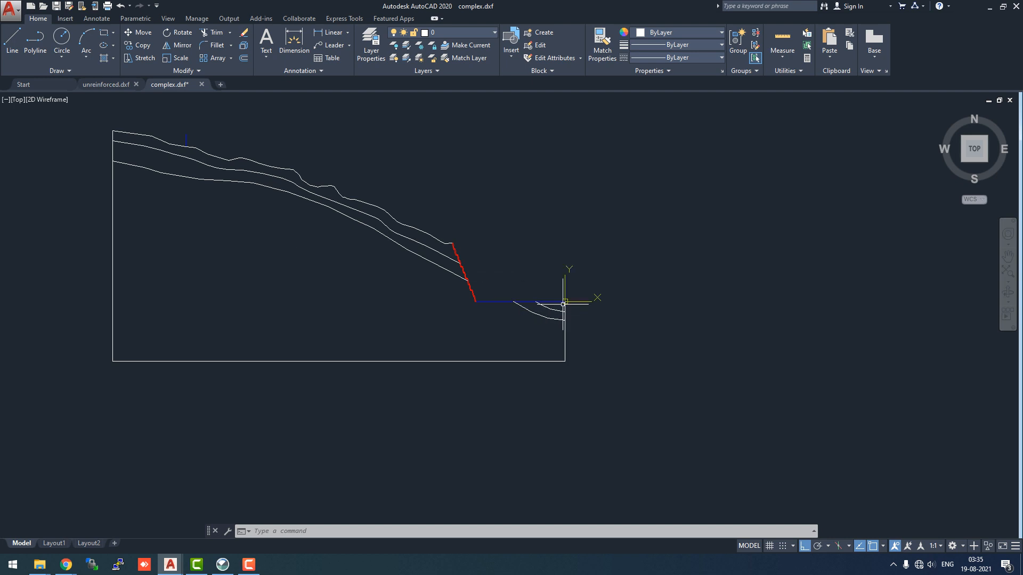
{"action": "scroll", "coordinate": [165, 144], "scroll_direction": "up", "scroll_amount": 2}
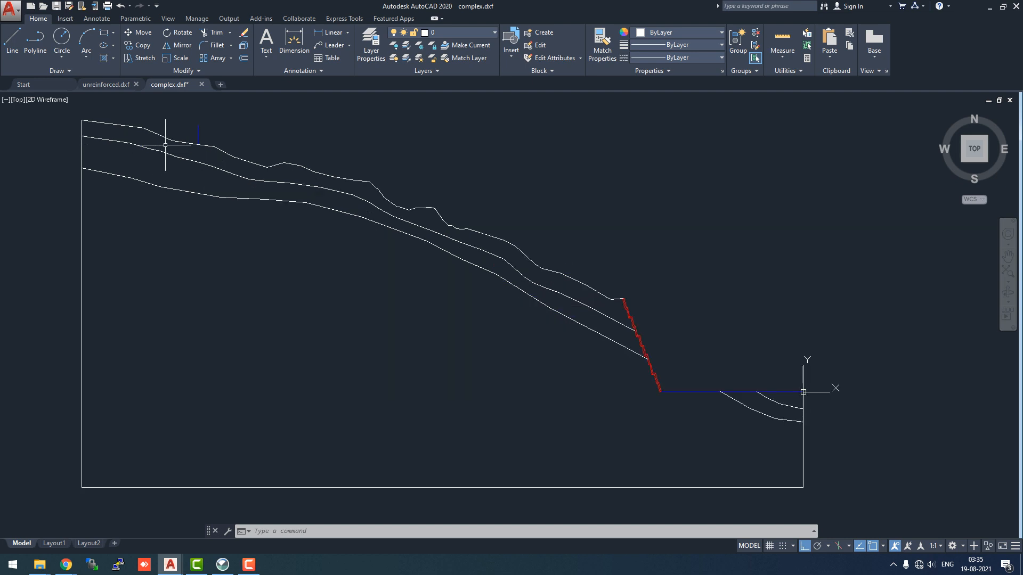
{"action": "scroll", "coordinate": [183, 121], "scroll_direction": "up", "scroll_amount": 2}
{"action": "scroll", "coordinate": [189, 132], "scroll_direction": "up", "scroll_amount": 2}
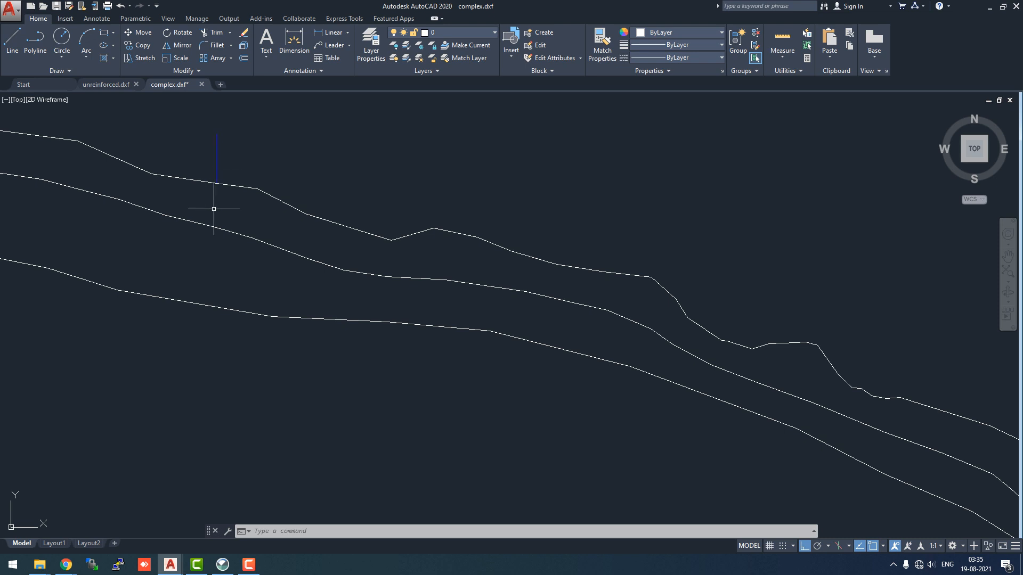
{"action": "scroll", "coordinate": [217, 196], "scroll_direction": "up", "scroll_amount": 2}
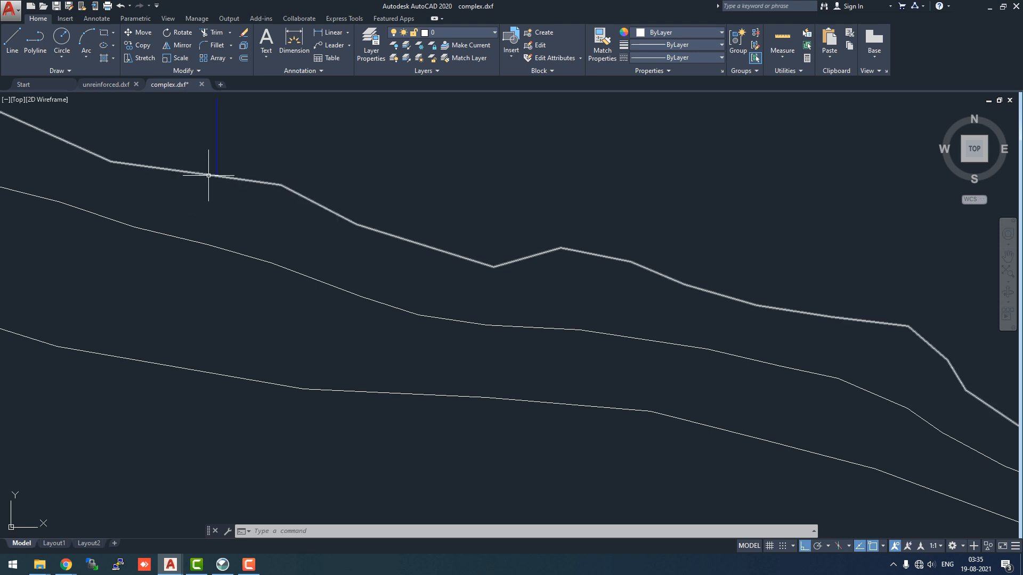
{"action": "left_click", "coordinate": [12, 40]}
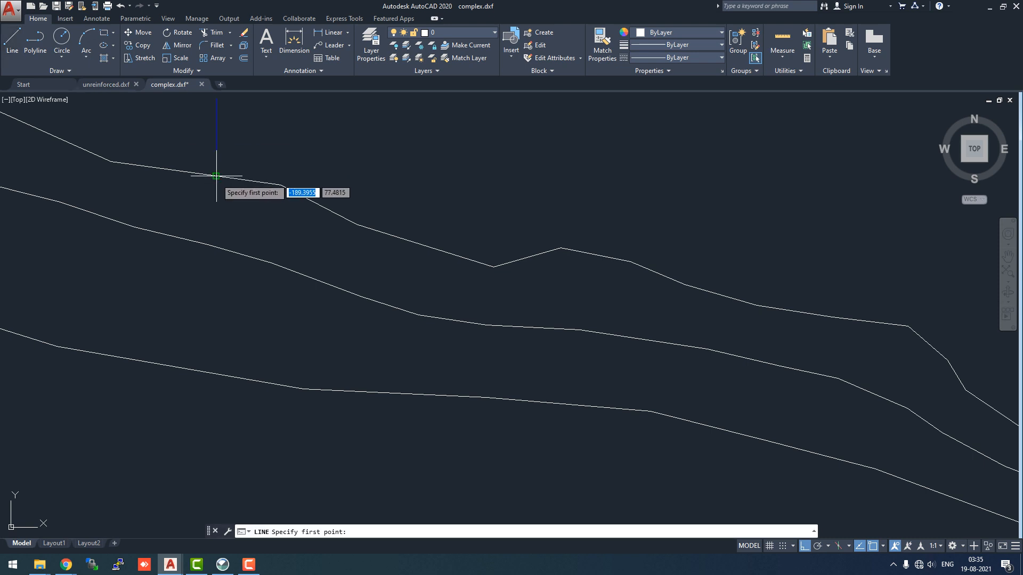
{"action": "left_click", "coordinate": [217, 175]}
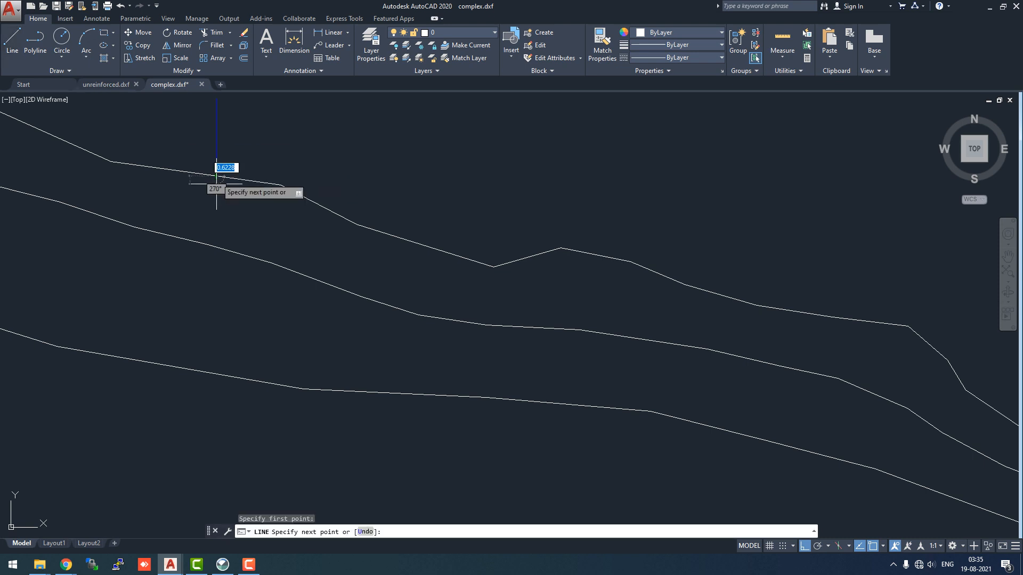
{"action": "left_click", "coordinate": [213, 245]}
{"action": "key", "text": "Escape"}
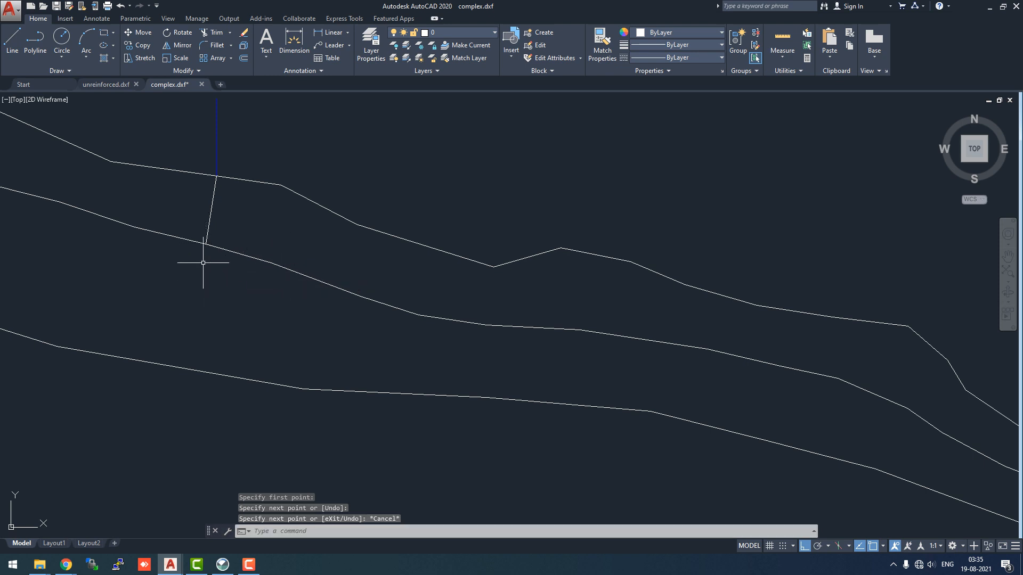
Delete the blue vertical marker line above the top slope line
{"action": "left_click", "coordinate": [218, 136]}
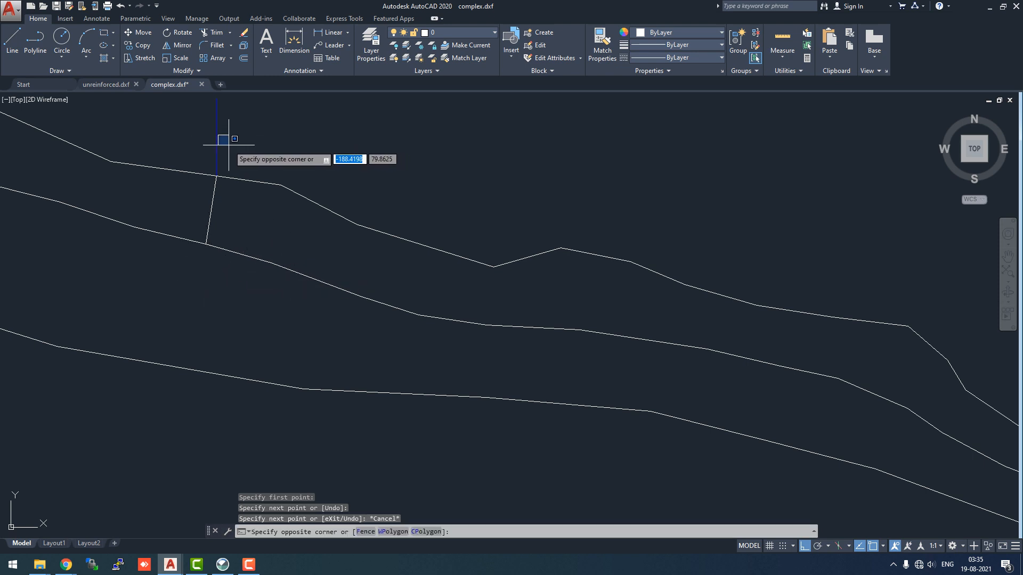
{"action": "left_click", "coordinate": [215, 136]}
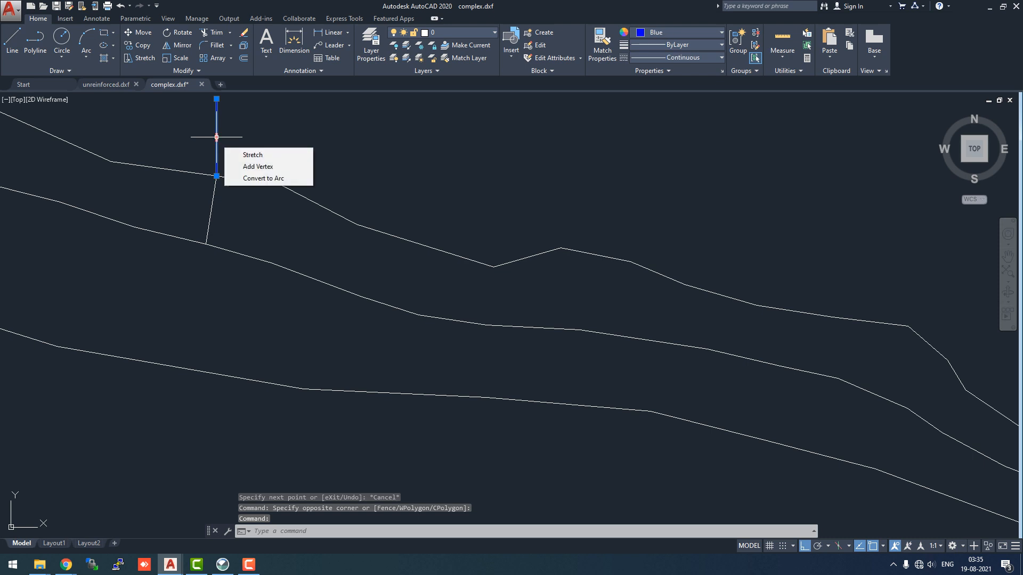
{"action": "key", "text": "Delete"}
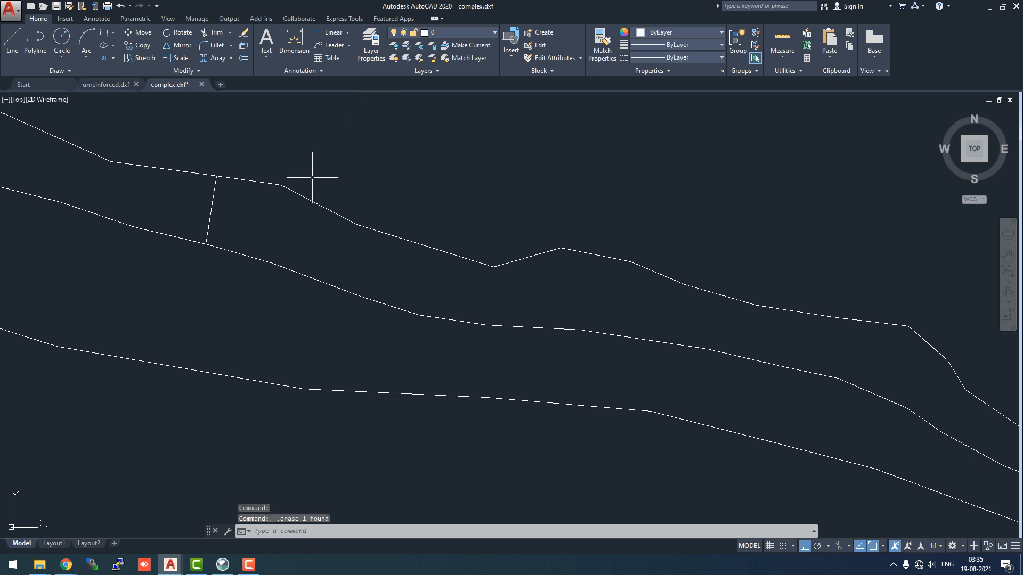
{"action": "scroll", "coordinate": [311, 192], "scroll_direction": "up", "scroll_amount": 2}
{"action": "scroll", "coordinate": [311, 194], "scroll_direction": "down", "scroll_amount": 5}
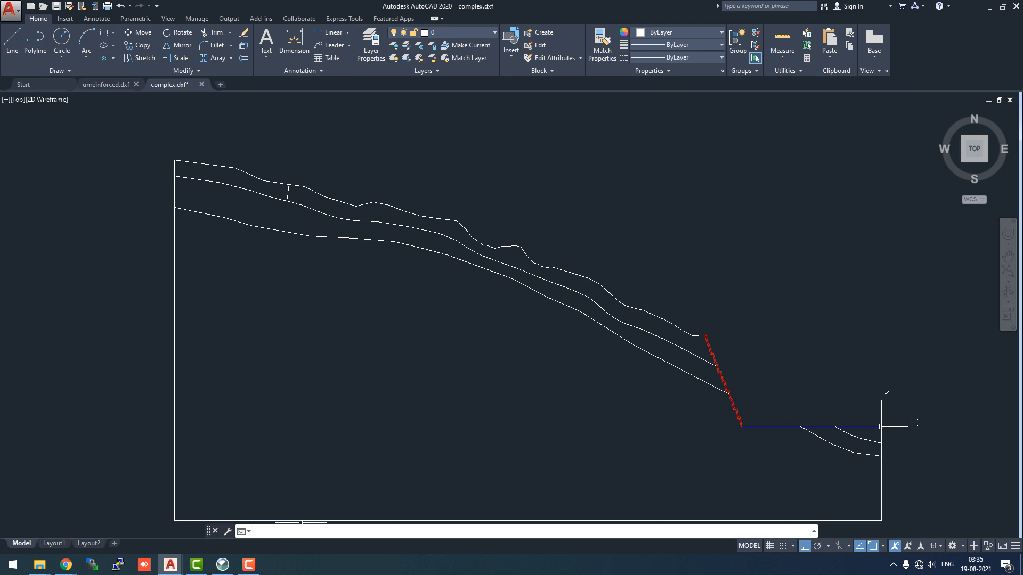
Create a boundary polyline by picking a point inside the bottom soil region with the Boundary command
{"action": "type", "text": "bo"}
{"action": "key", "text": "Down"}
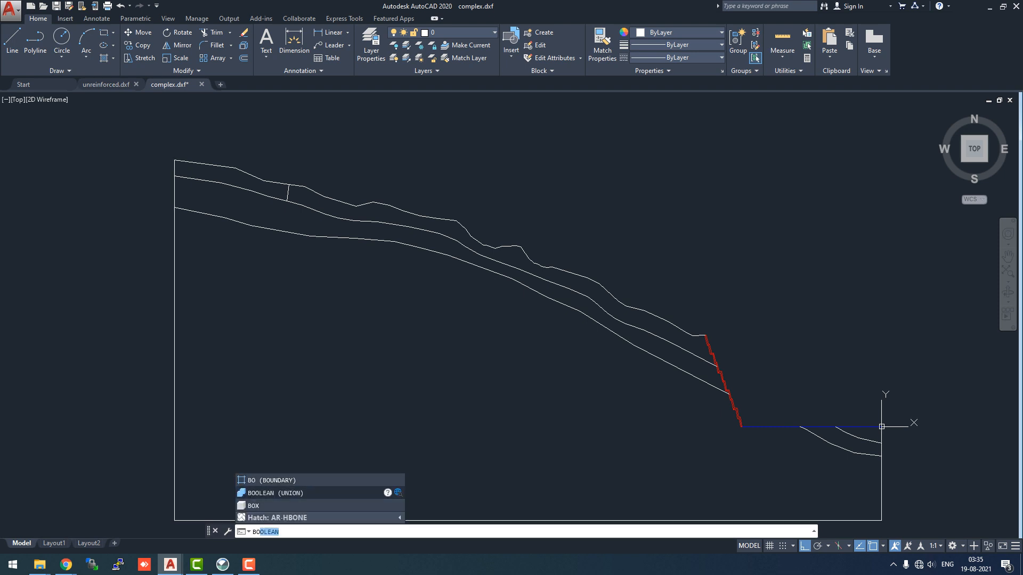
{"action": "key", "text": "Up"}
{"action": "key", "text": "Return"}
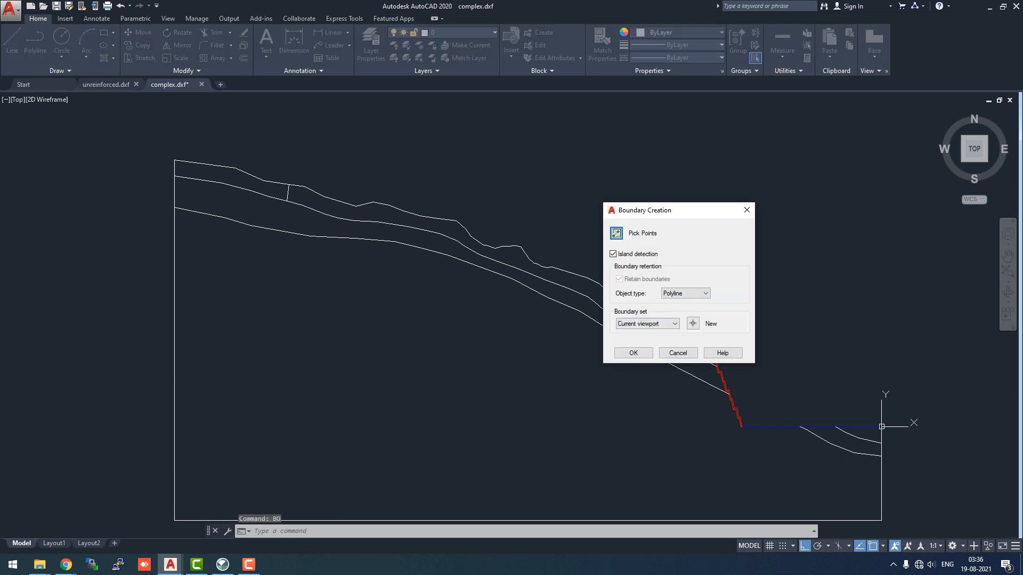
{"action": "left_click", "coordinate": [633, 354]}
{"action": "left_click", "coordinate": [517, 383]}
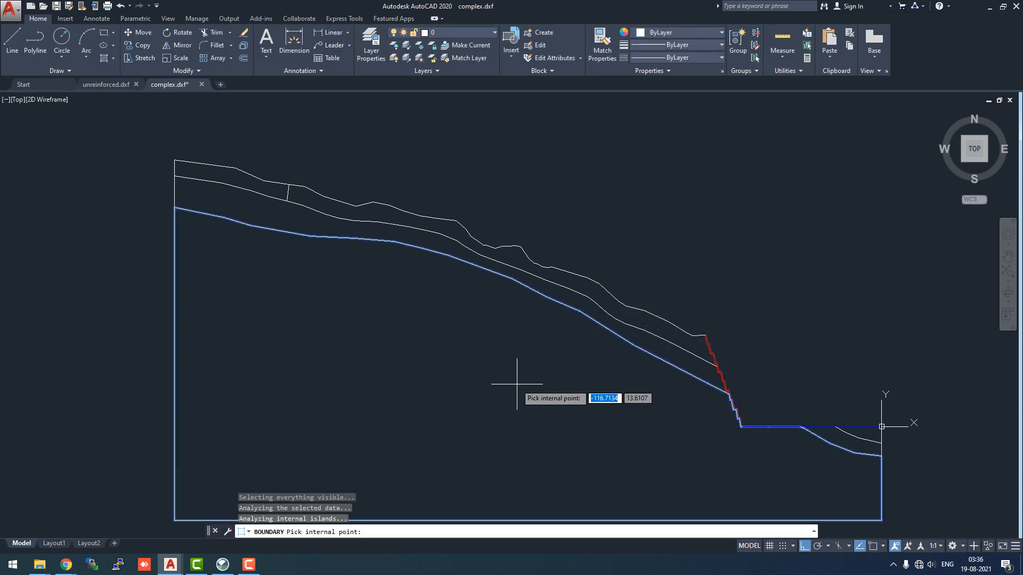
{"action": "scroll", "coordinate": [850, 495], "scroll_direction": "down", "scroll_amount": 2}
{"action": "scroll", "coordinate": [847, 493], "scroll_direction": "up", "scroll_amount": 4}
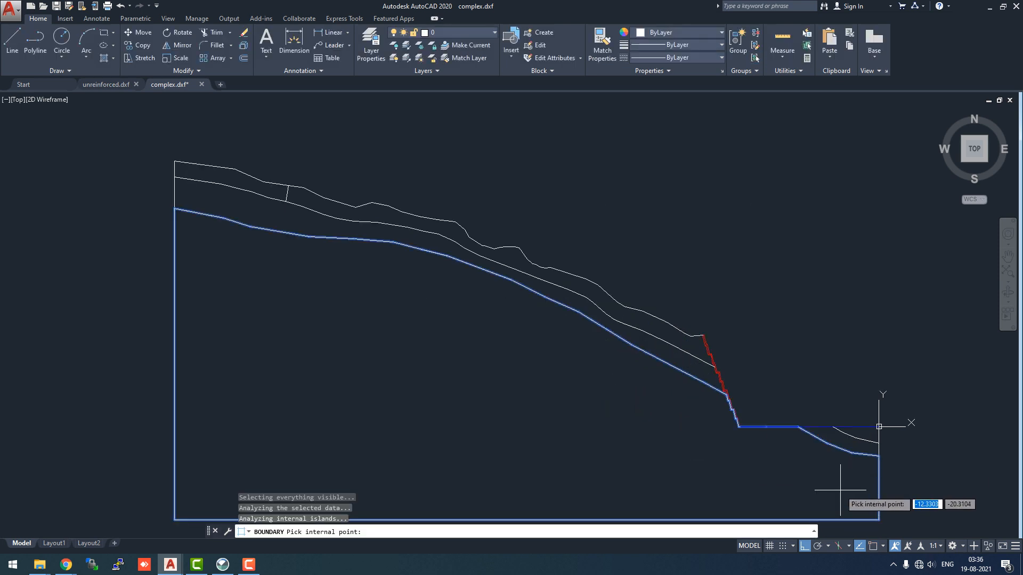
{"action": "scroll", "coordinate": [802, 461], "scroll_direction": "up", "scroll_amount": 2}
{"action": "scroll", "coordinate": [567, 341], "scroll_direction": "up", "scroll_amount": 2}
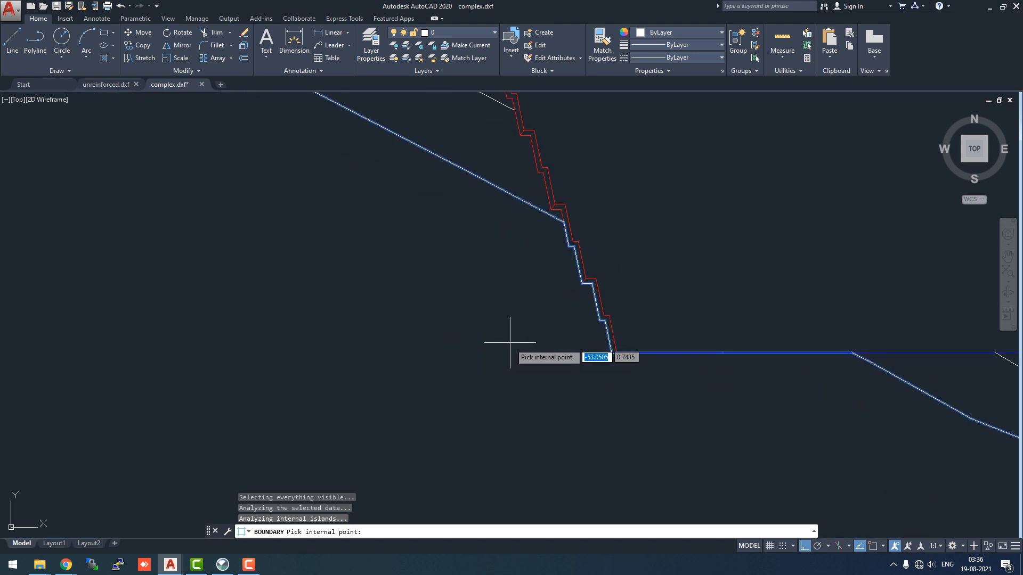
{"action": "scroll", "coordinate": [510, 342], "scroll_direction": "up", "scroll_amount": 2}
{"action": "scroll", "coordinate": [510, 343], "scroll_direction": "down", "scroll_amount": 4}
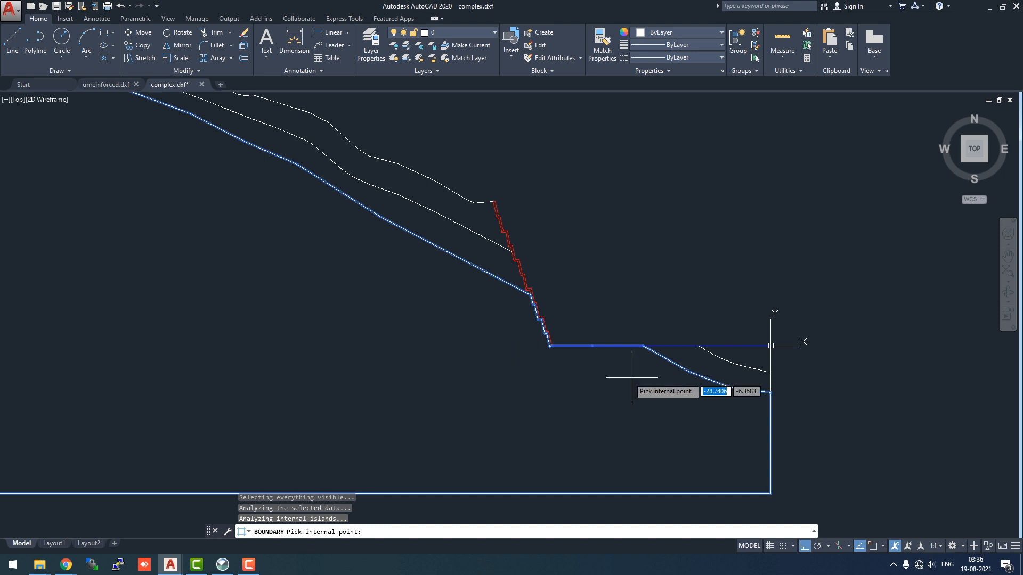
{"action": "scroll", "coordinate": [642, 372], "scroll_direction": "up", "scroll_amount": 3}
{"action": "scroll", "coordinate": [643, 372], "scroll_direction": "up", "scroll_amount": 2}
{"action": "scroll", "coordinate": [645, 341], "scroll_direction": "down", "scroll_amount": 6}
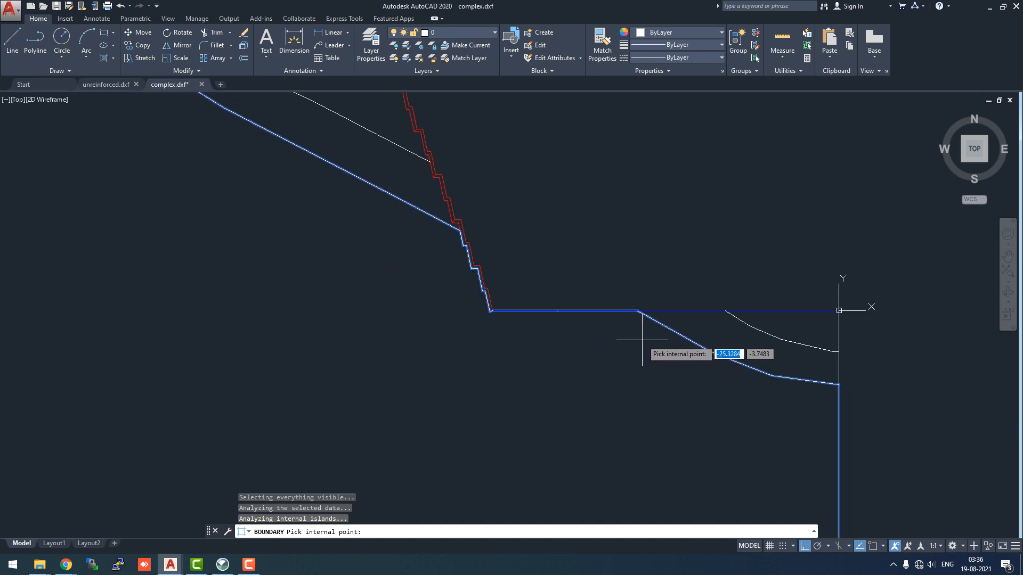
{"action": "scroll", "coordinate": [642, 339], "scroll_direction": "down", "scroll_amount": 2}
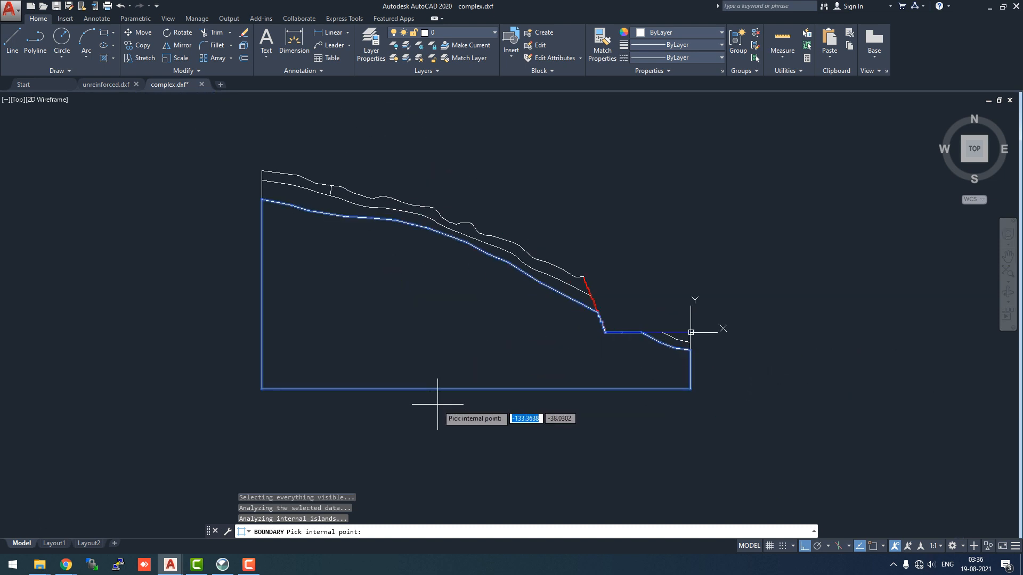
{"action": "key", "text": "Return"}
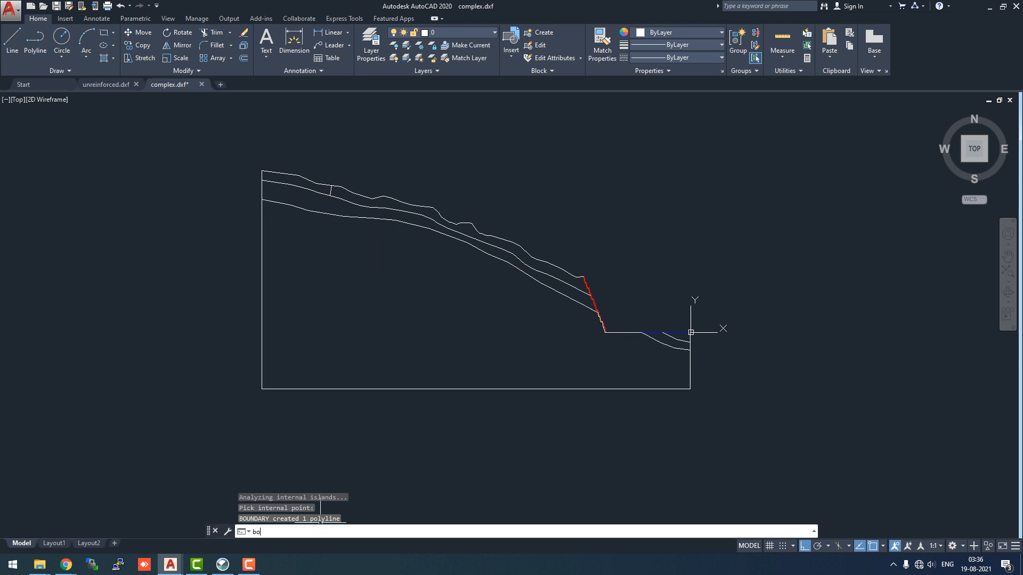
Create another boundary polyline by picking a point inside the middle soil layer
{"action": "key", "text": "Return"}
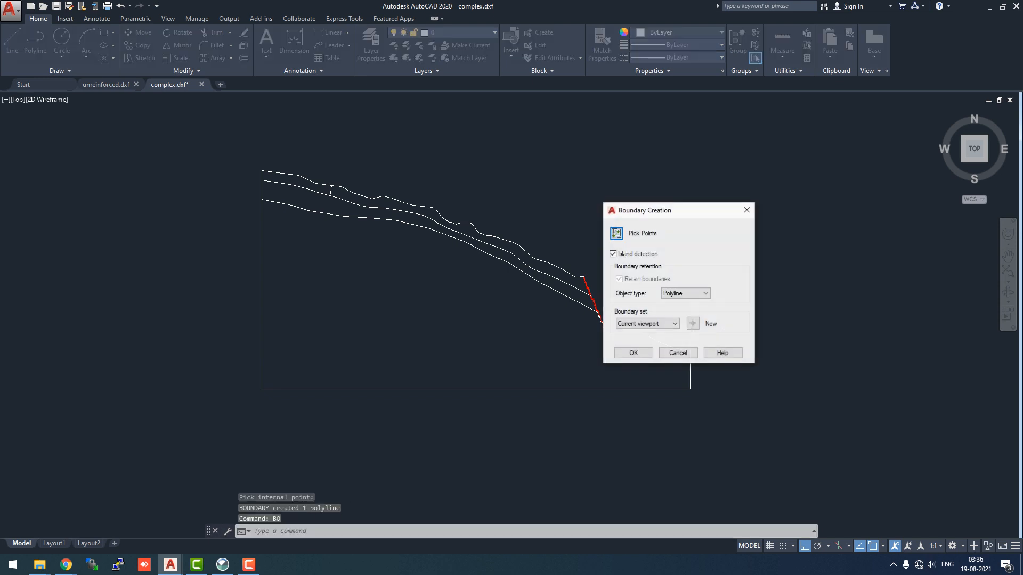
{"action": "left_click", "coordinate": [634, 353]}
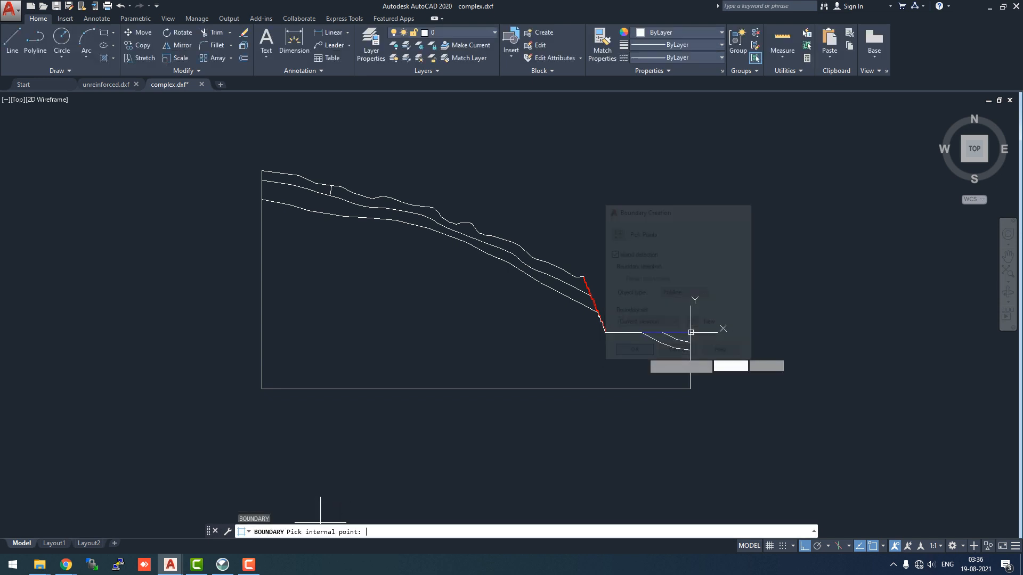
{"action": "left_click", "coordinate": [484, 247]}
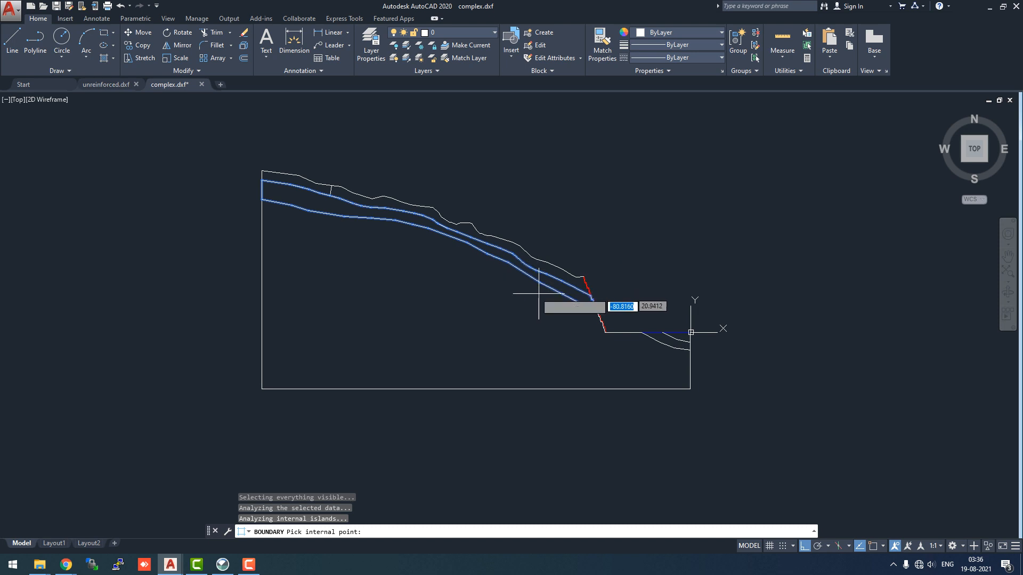
{"action": "key", "text": "Return"}
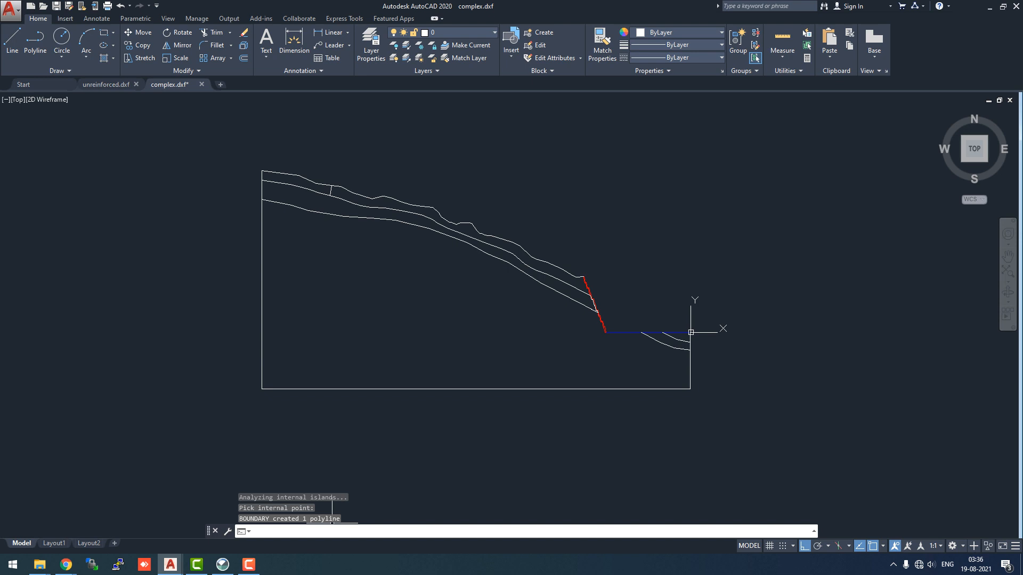
Create a boundary polyline by picking a point inside the top soil layer to the right of the short divider line
{"action": "type", "text": "bo"}
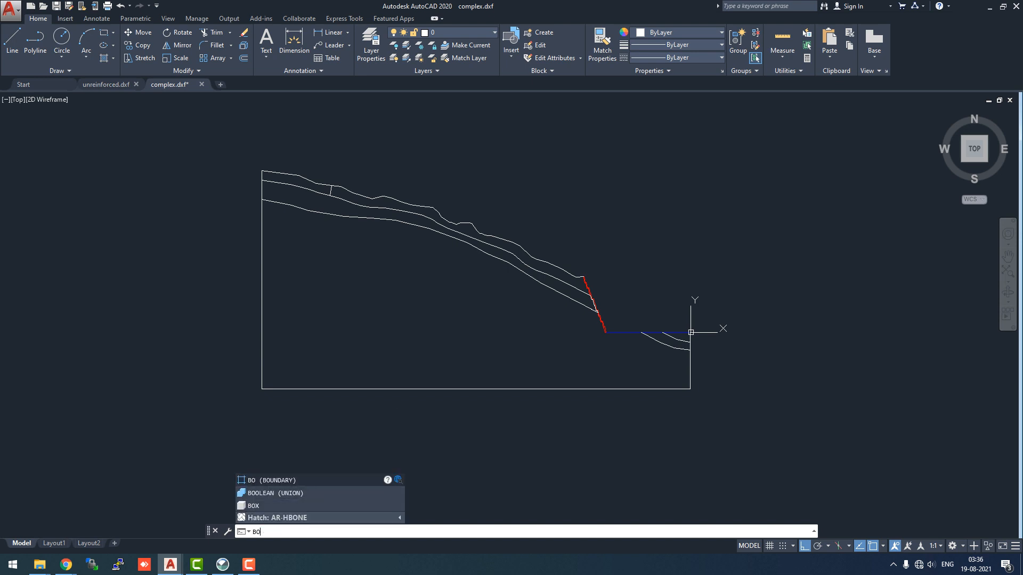
{"action": "key", "text": "Return"}
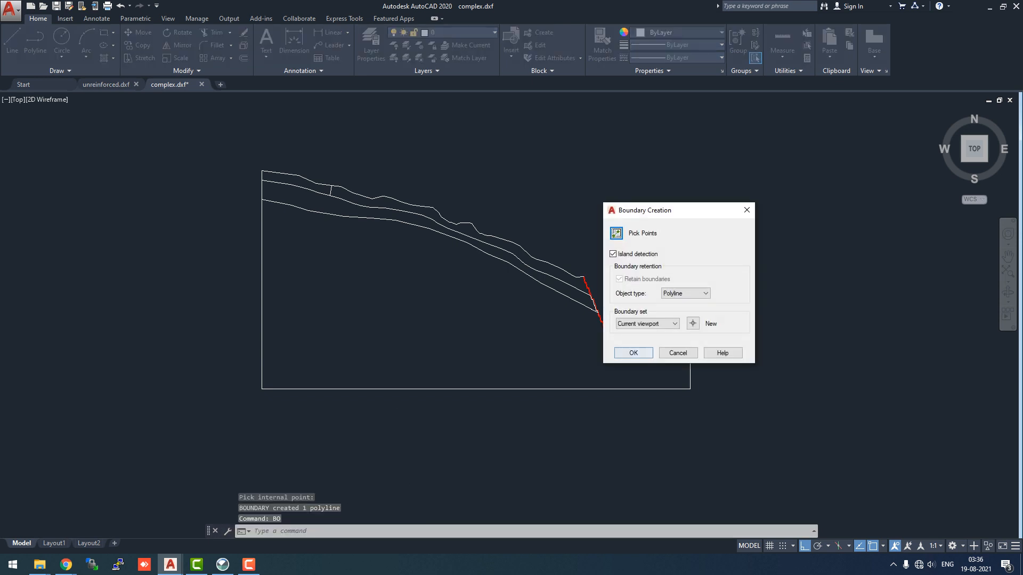
{"action": "left_click", "coordinate": [617, 233]}
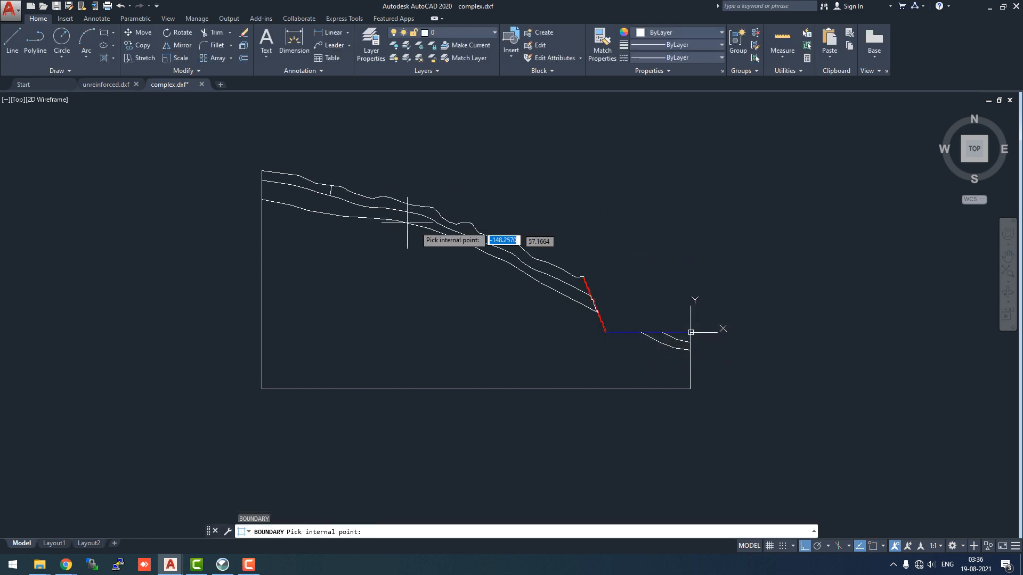
{"action": "scroll", "coordinate": [366, 216], "scroll_direction": "up", "scroll_amount": 3}
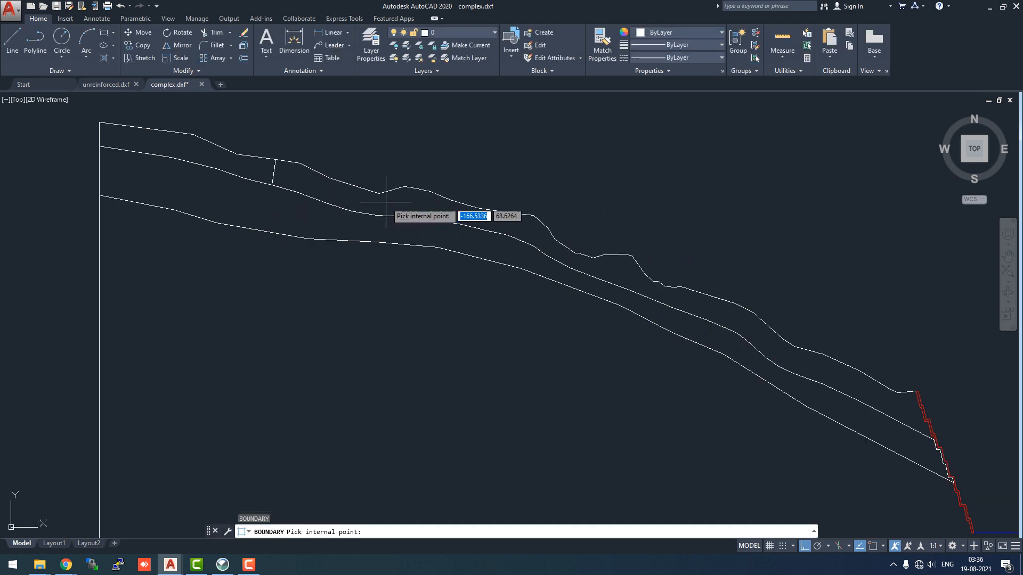
{"action": "left_click", "coordinate": [386, 202]}
{"action": "key", "text": "Return"}
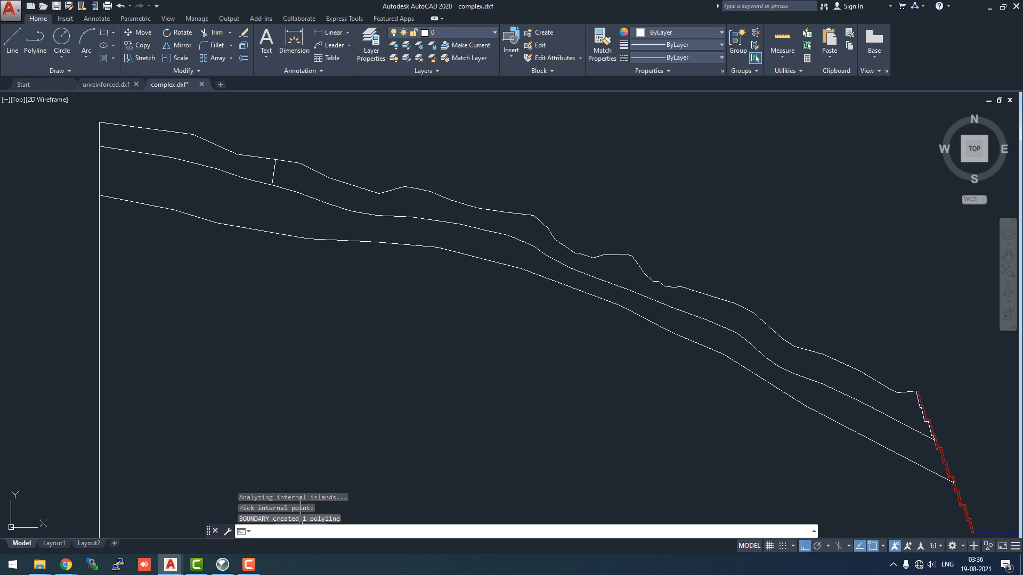
Create a boundary polyline by picking a point inside the top soil layer segment left of the divider line
{"action": "type", "text": "bo"}
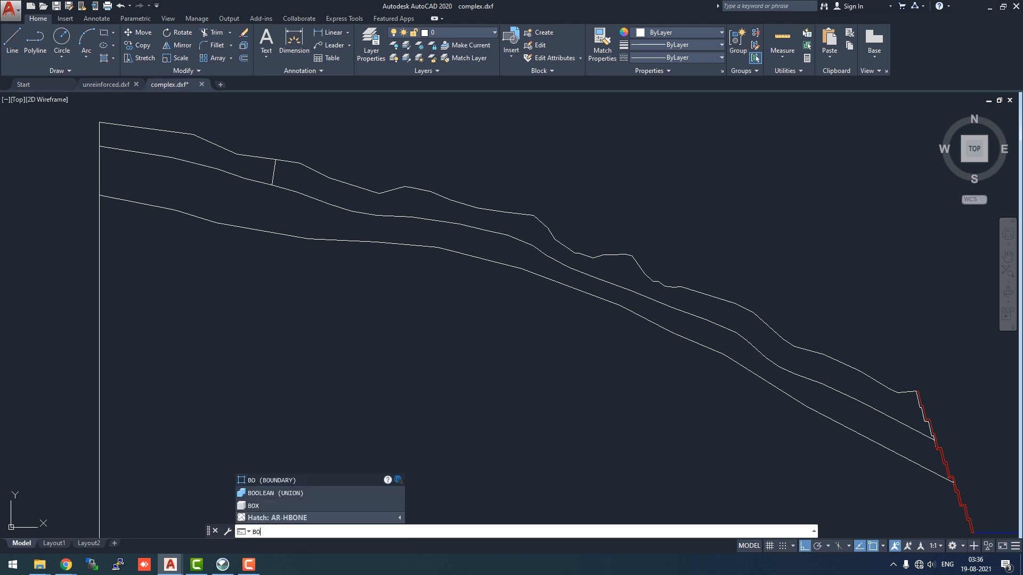
{"action": "key", "text": "Return"}
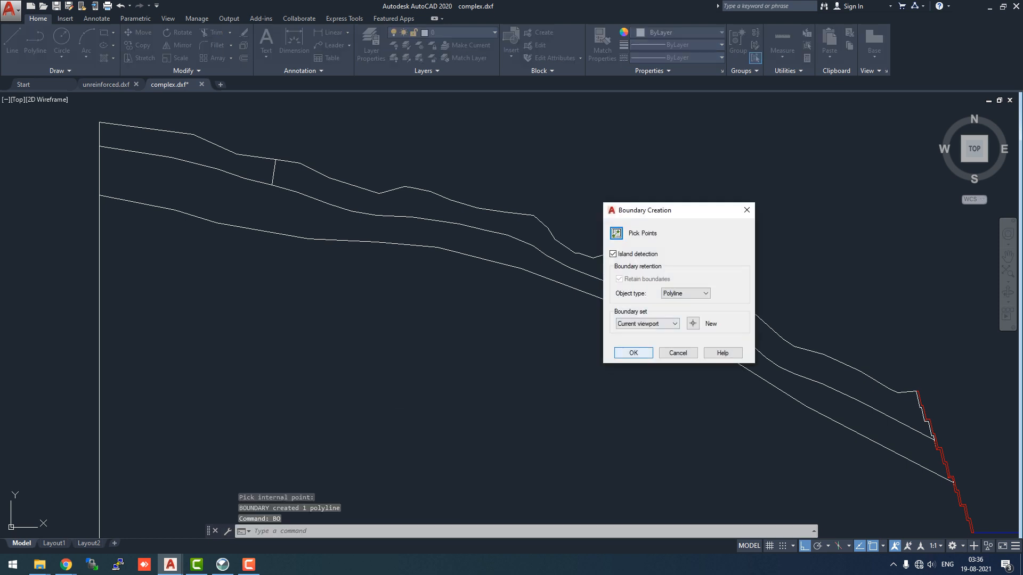
{"action": "left_click", "coordinate": [634, 353]}
{"action": "left_click", "coordinate": [172, 146]}
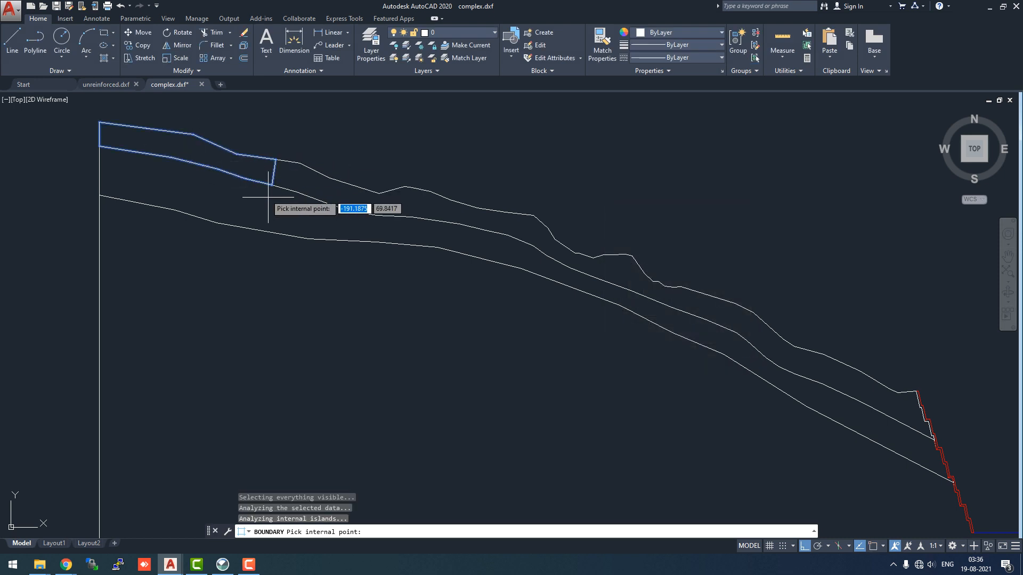
{"action": "key", "text": "Return"}
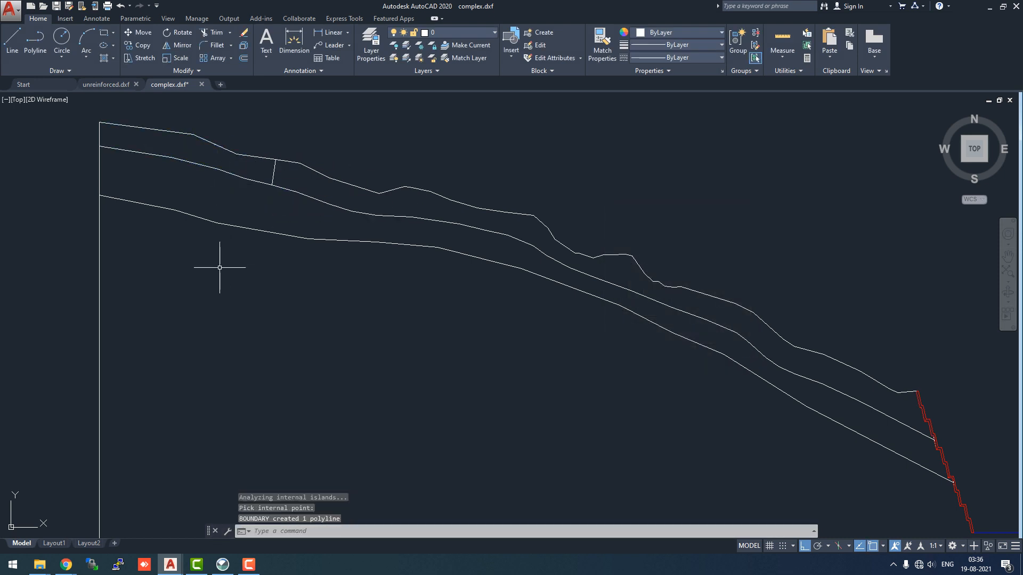
Create a boundary polyline by picking a point inside the lower soil region at the slope toe
{"action": "scroll", "coordinate": [192, 255], "scroll_direction": "down", "scroll_amount": 2}
{"action": "scroll", "coordinate": [700, 497], "scroll_direction": "up", "scroll_amount": 2}
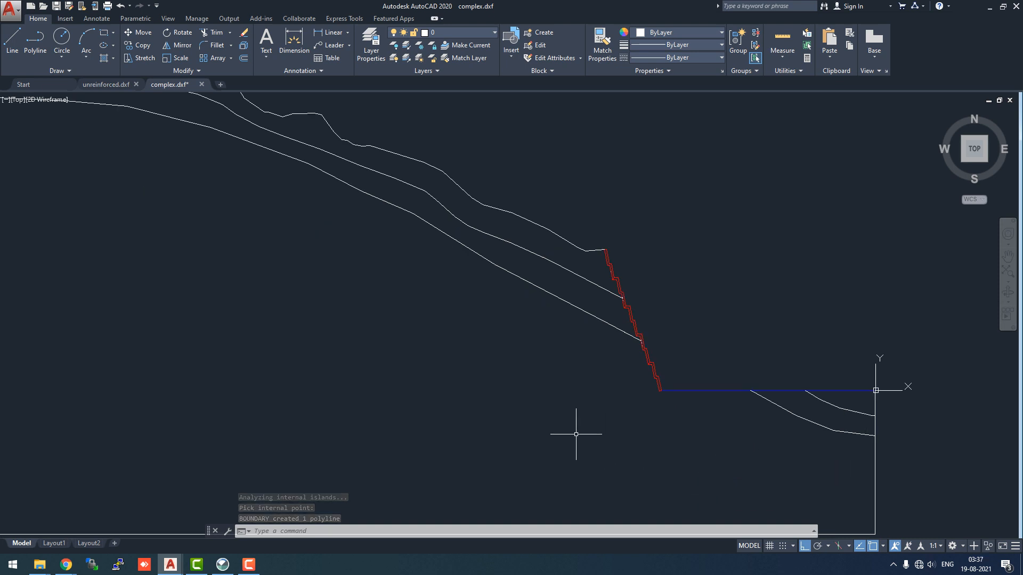
{"action": "scroll", "coordinate": [542, 428], "scroll_direction": "down", "scroll_amount": 2}
{"action": "scroll", "coordinate": [750, 451], "scroll_direction": "up", "scroll_amount": 2}
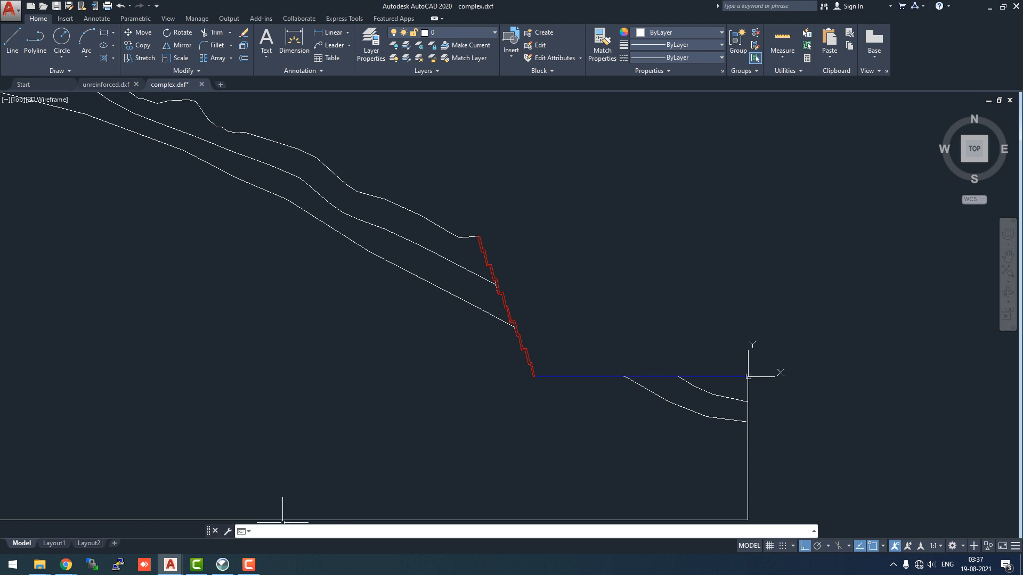
{"action": "type", "text": "o"}
{"action": "key", "text": "Return"}
{"action": "left_click", "coordinate": [634, 353]}
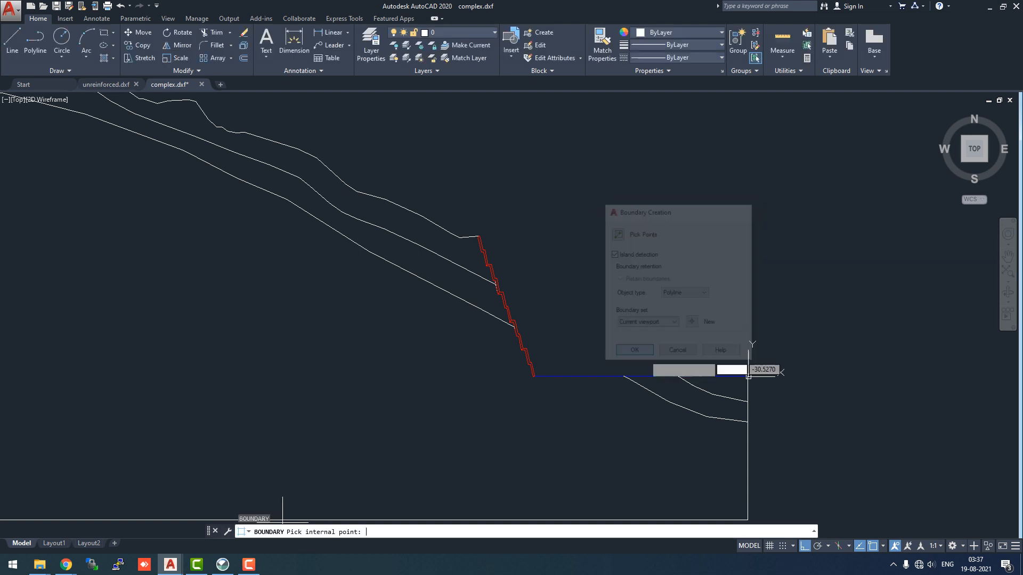
{"action": "left_click", "coordinate": [701, 400]}
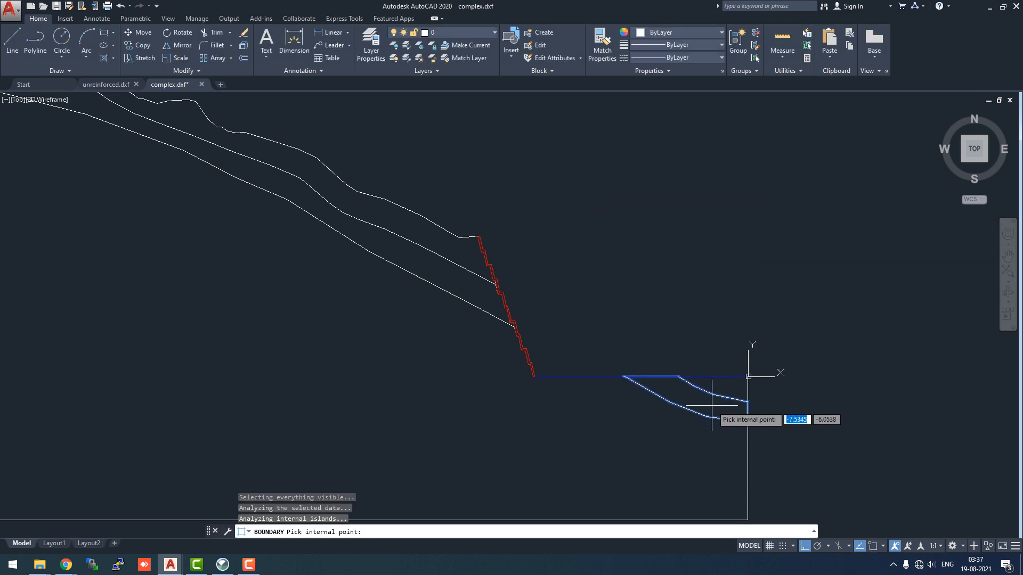
{"action": "key", "text": "Return"}
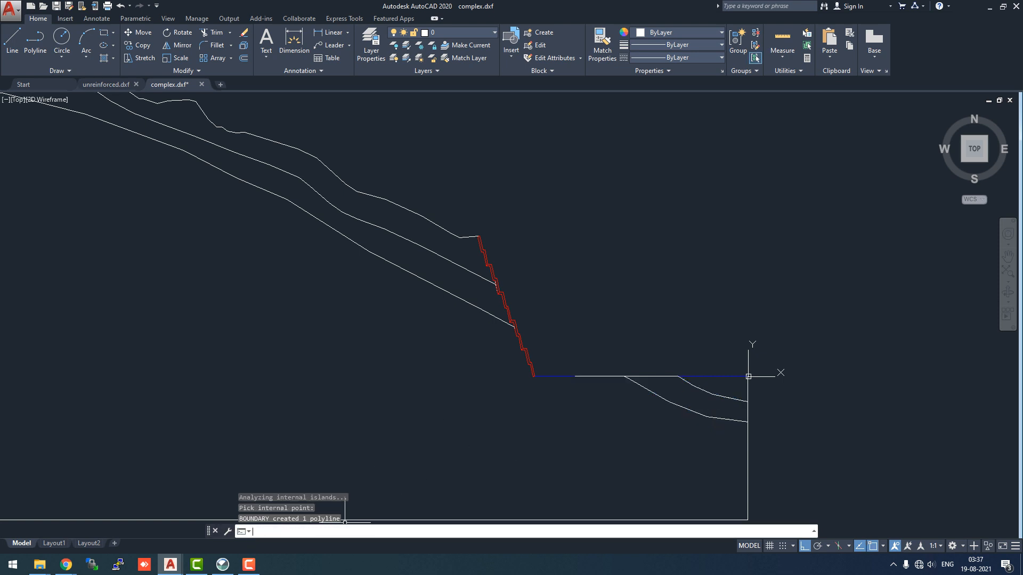
Create a boundary polyline by picking a point inside the small sliver region near the toe below the blue line
{"action": "type", "text": "bo"}
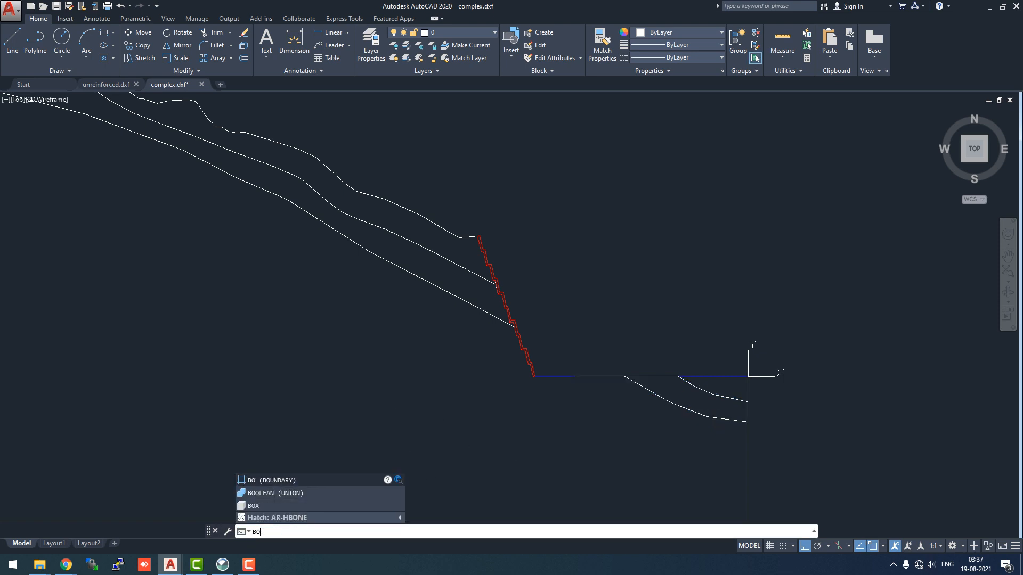
{"action": "key", "text": "Return"}
{"action": "left_click", "coordinate": [633, 353]}
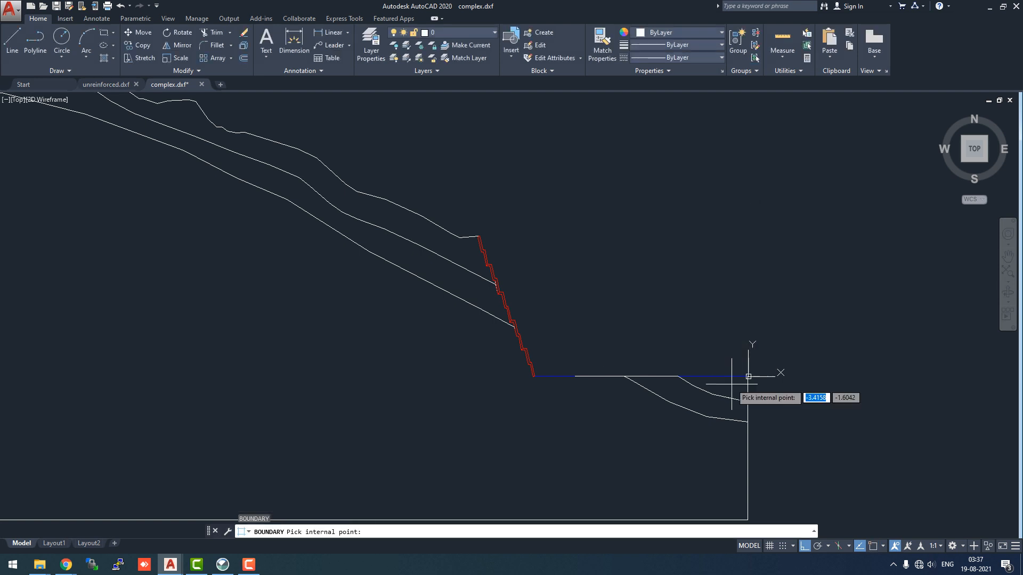
{"action": "left_click", "coordinate": [733, 385]}
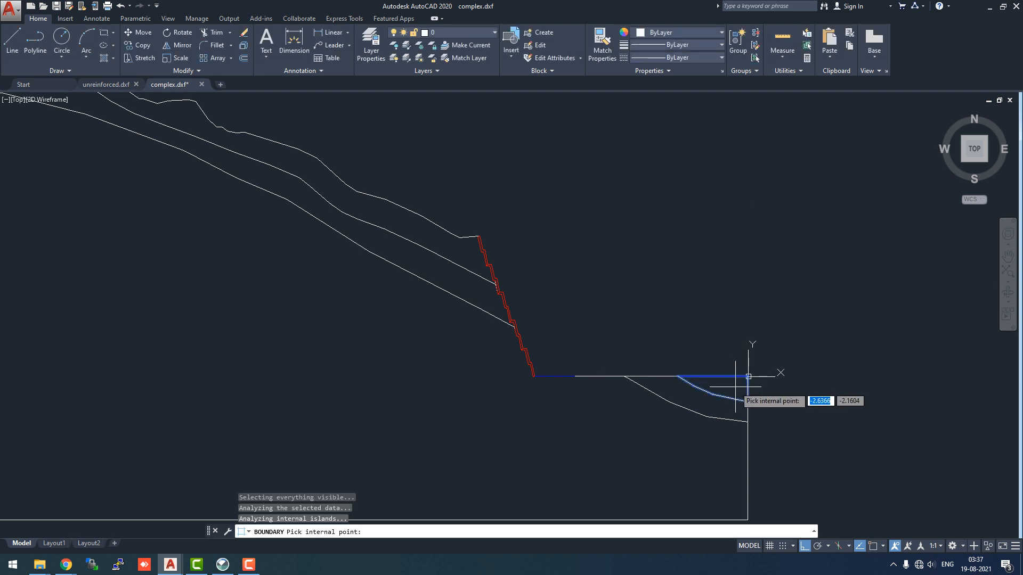
{"action": "key", "text": "Return"}
Delete a line segment on the red stepped wall
{"action": "scroll", "coordinate": [539, 375], "scroll_direction": "up", "scroll_amount": 4}
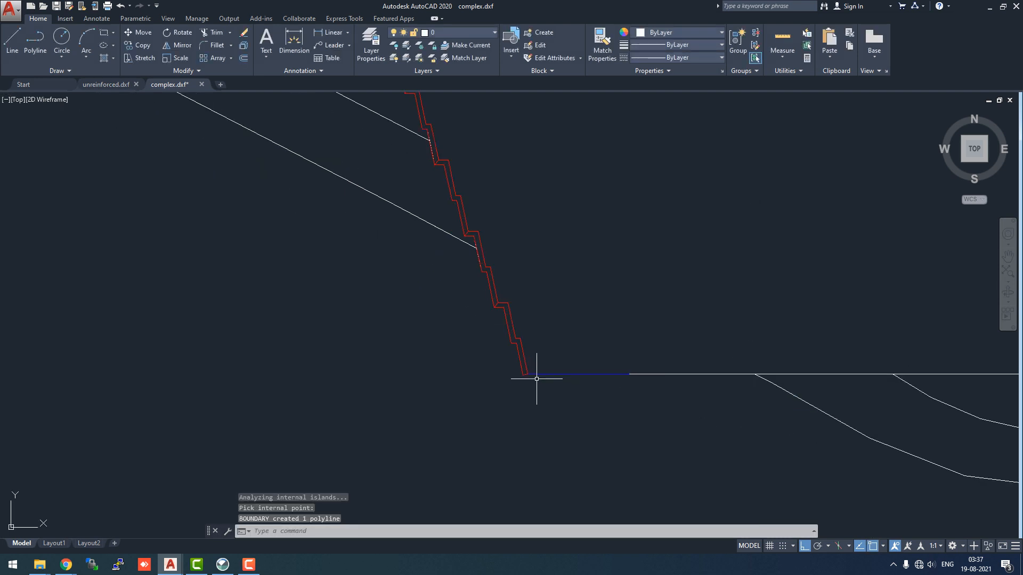
{"action": "scroll", "coordinate": [498, 315], "scroll_direction": "up", "scroll_amount": 3}
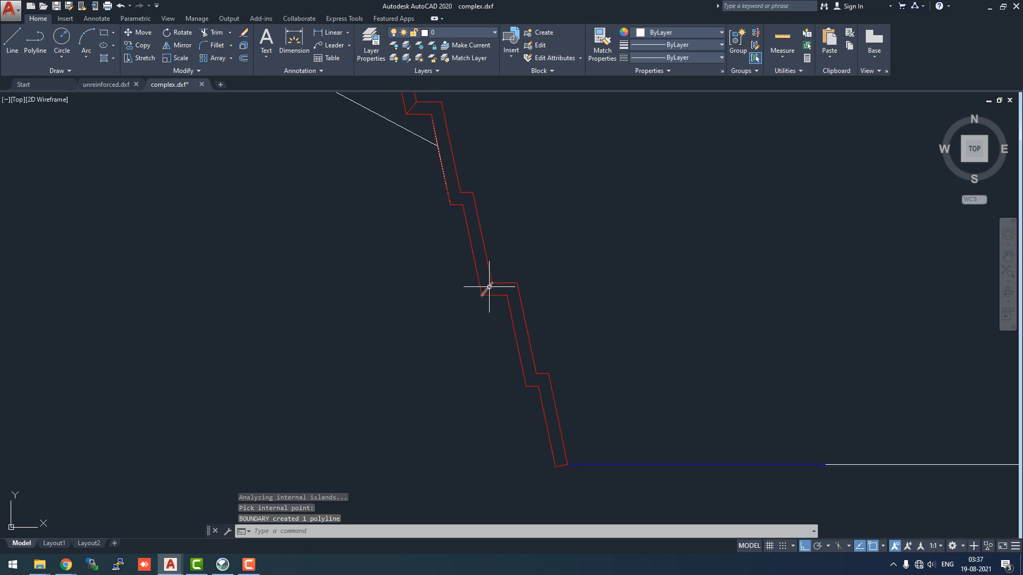
{"action": "left_click", "coordinate": [485, 289]}
{"action": "mouse_move", "coordinate": [487, 289]}
{"action": "key", "text": "Delete"}
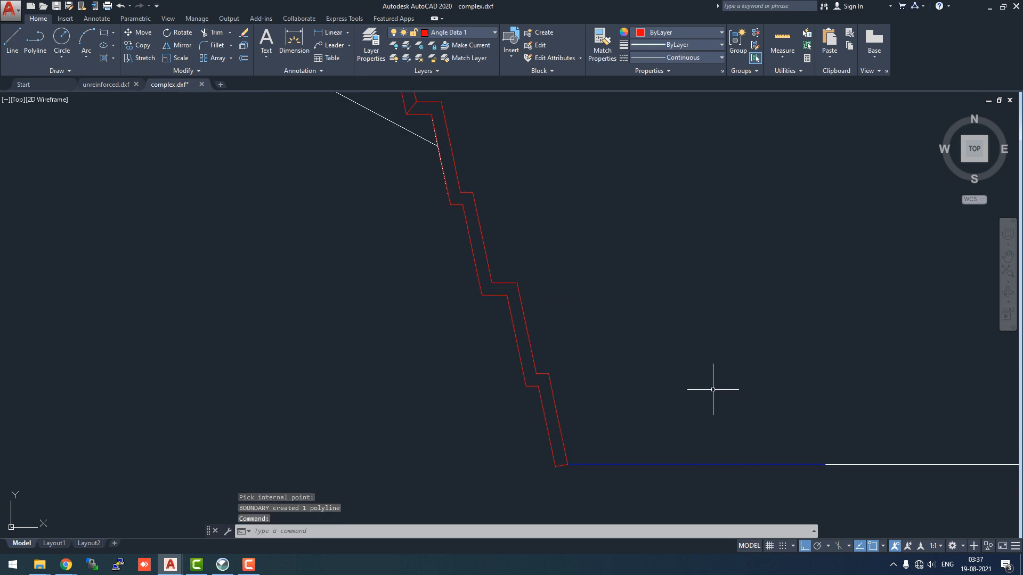
Delete another line segment on the upper part of the red stepped wall
{"action": "scroll", "coordinate": [687, 394], "scroll_direction": "down", "scroll_amount": 1}
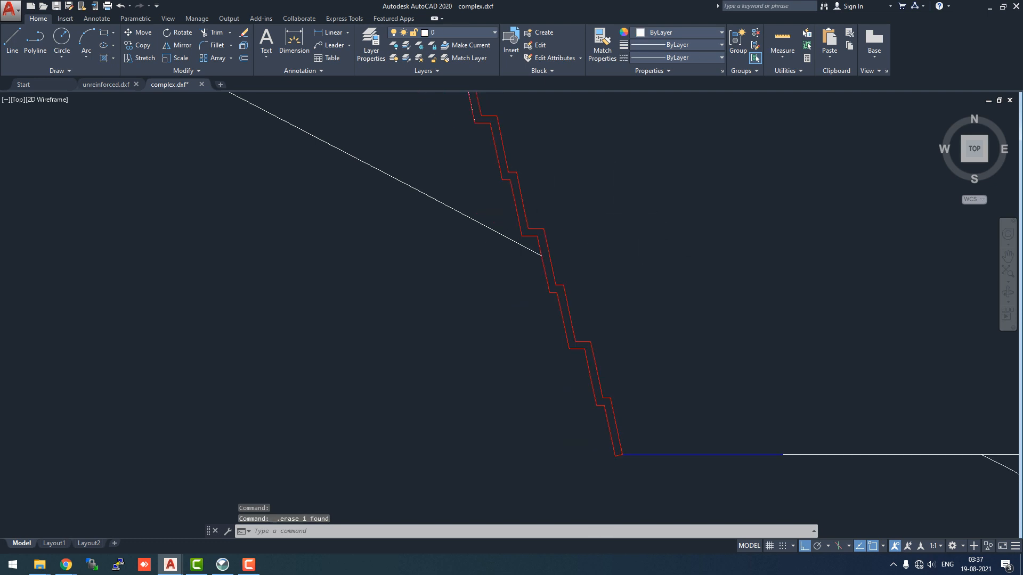
{"action": "scroll", "coordinate": [651, 213], "scroll_direction": "down", "scroll_amount": 2}
{"action": "scroll", "coordinate": [612, 244], "scroll_direction": "down", "scroll_amount": 2}
{"action": "scroll", "coordinate": [590, 199], "scroll_direction": "up", "scroll_amount": 5}
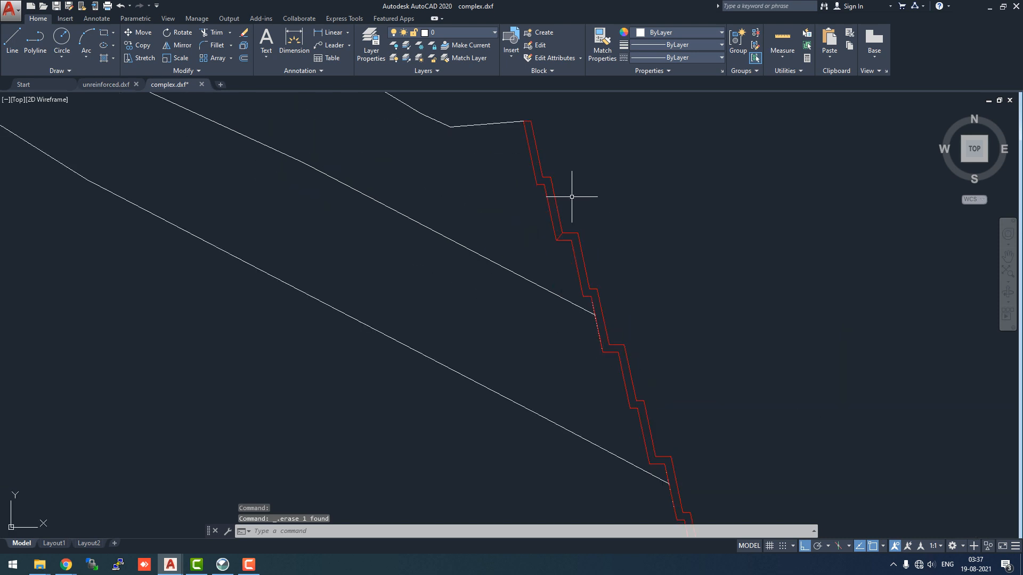
{"action": "left_click", "coordinate": [558, 232]}
{"action": "key", "text": "Delete"}
Create a boundary polyline by picking a point inside the red stepped wall outline
{"action": "scroll", "coordinate": [428, 219], "scroll_direction": "down", "scroll_amount": 2}
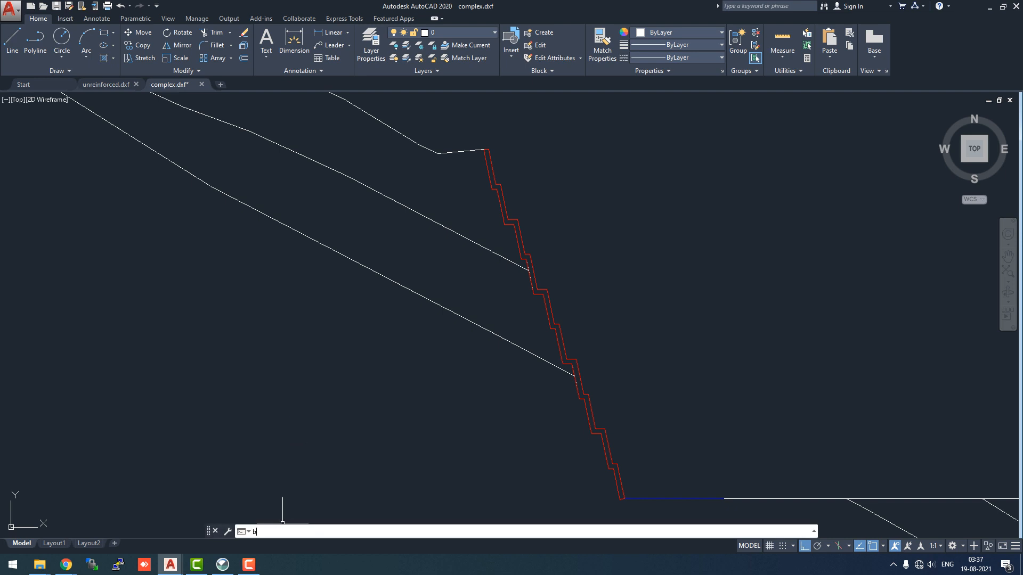
{"action": "type", "text": "o"}
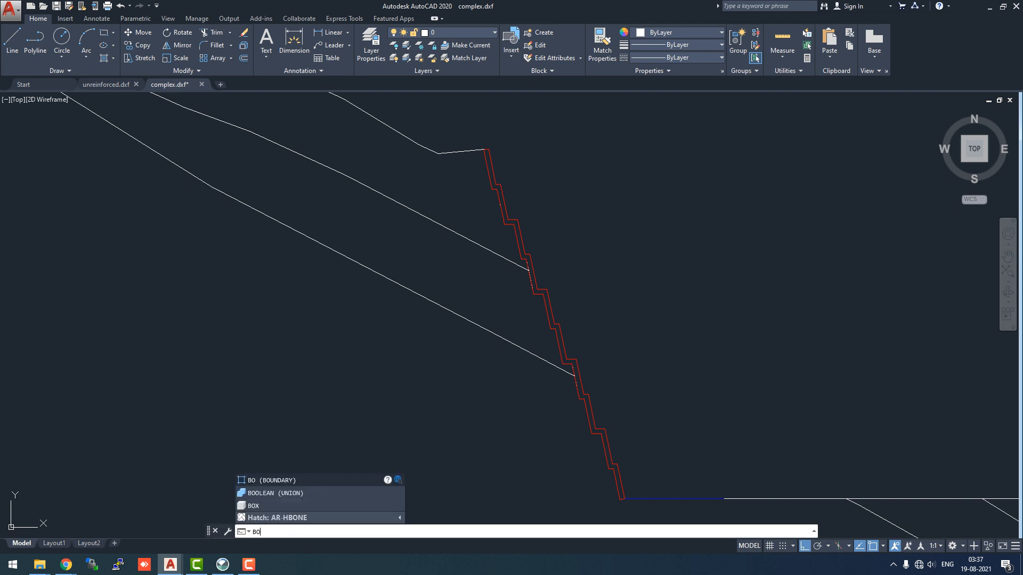
{"action": "key", "text": "Return"}
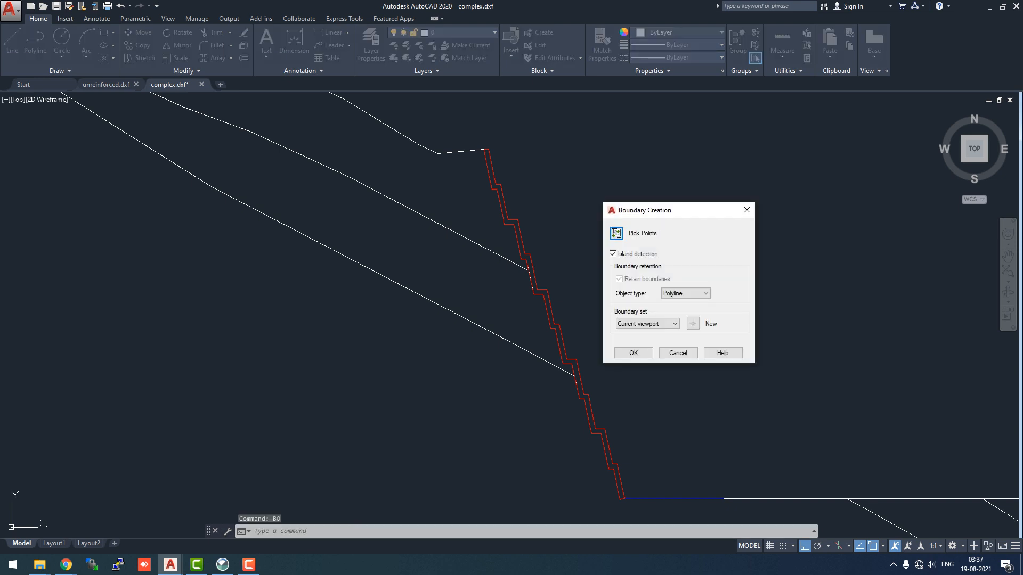
{"action": "left_click", "coordinate": [634, 353]}
{"action": "scroll", "coordinate": [586, 366], "scroll_direction": "up", "scroll_amount": 10}
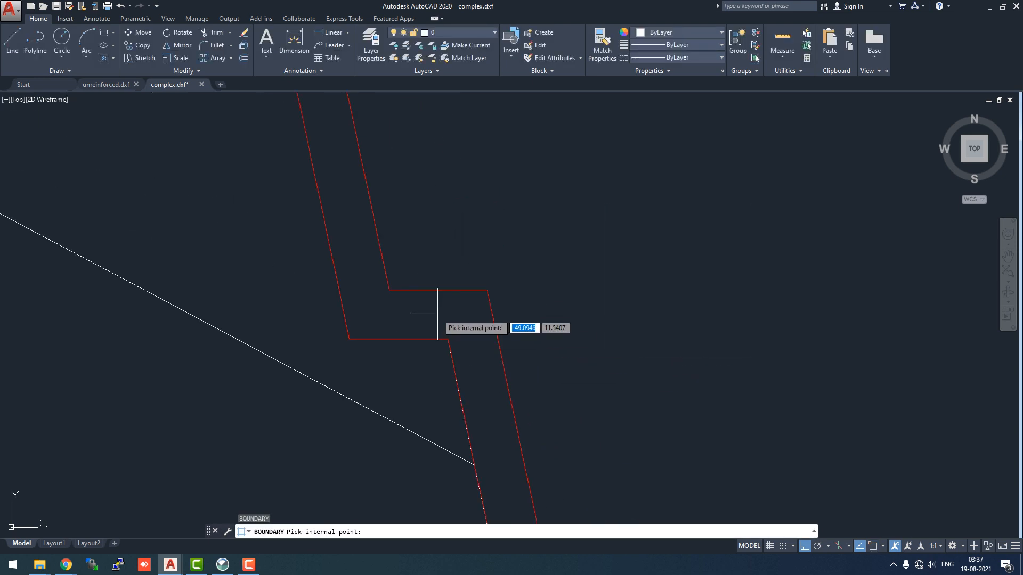
{"action": "left_click", "coordinate": [474, 329]}
{"action": "scroll", "coordinate": [641, 353], "scroll_direction": "down", "scroll_amount": 5}
{"action": "scroll", "coordinate": [641, 352], "scroll_direction": "down", "scroll_amount": 4}
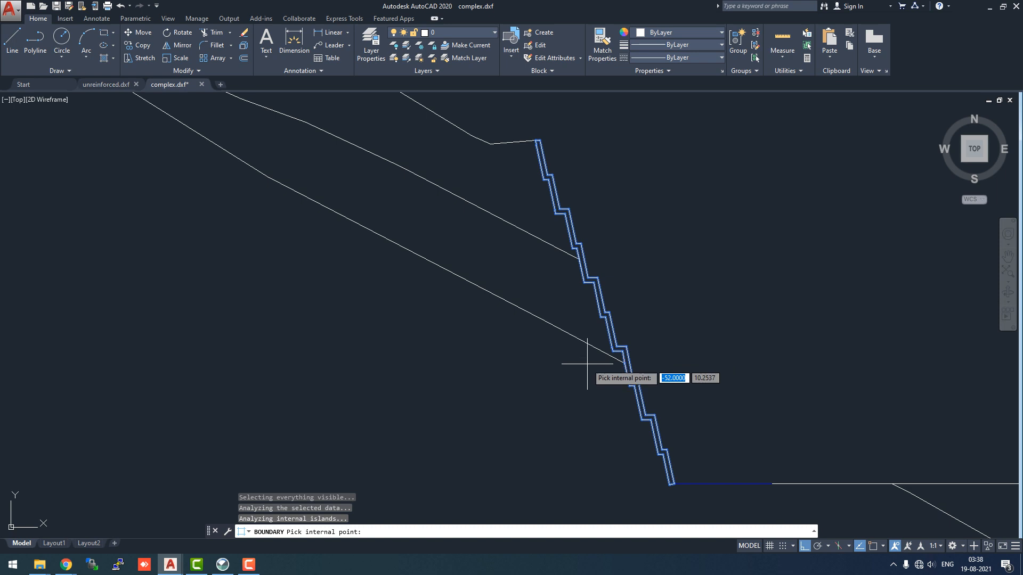
{"action": "key", "text": "Return"}
Save the drawing as reinforced in AutoCAD 2013/LT2013 DXF format in the Zoom folder
{"action": "scroll", "coordinate": [508, 364], "scroll_direction": "down", "scroll_amount": 5}
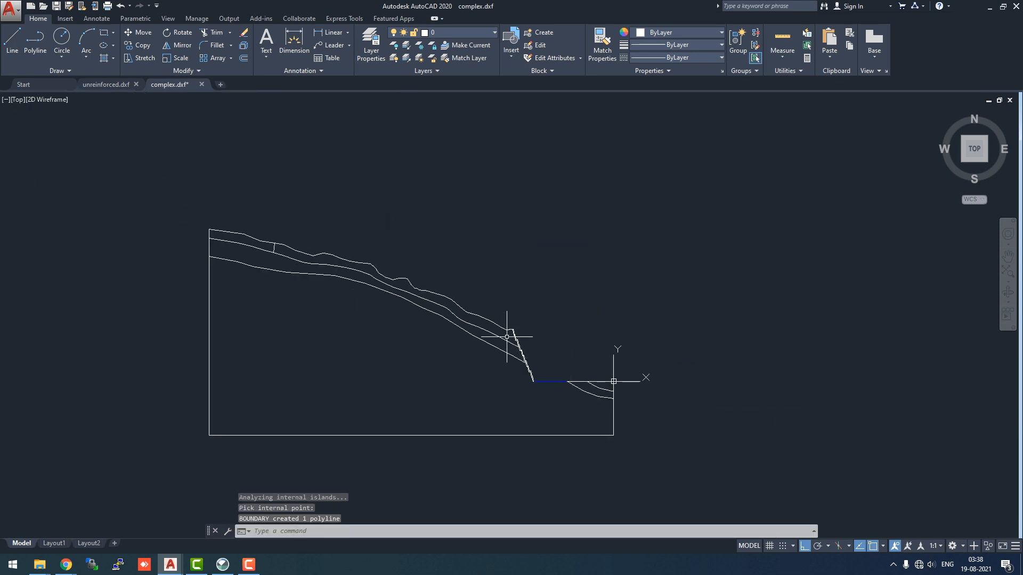
{"action": "mouse_move", "coordinate": [177, 85]}
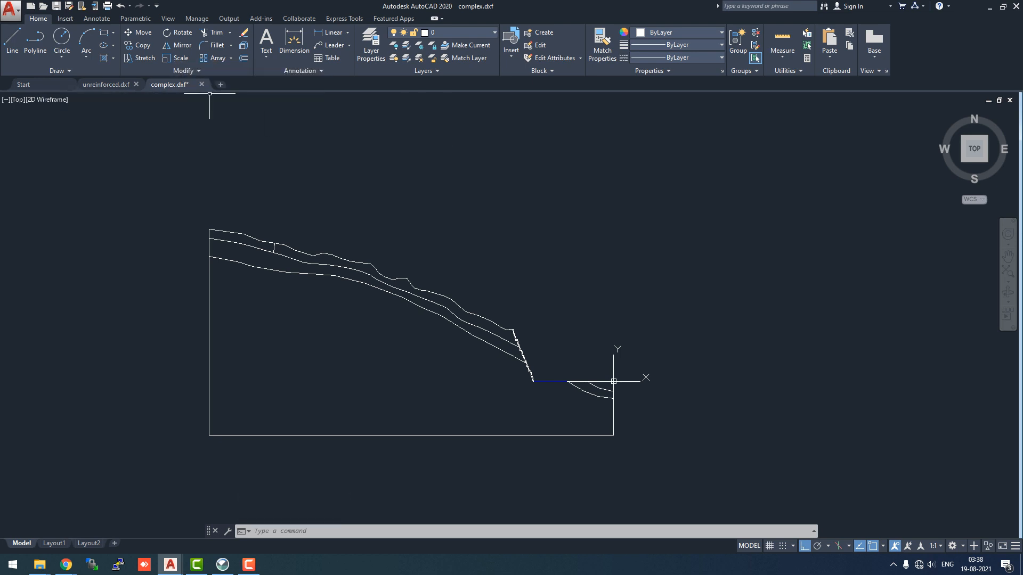
{"action": "left_click", "coordinate": [9, 10]}
{"action": "left_click", "coordinate": [32, 139]}
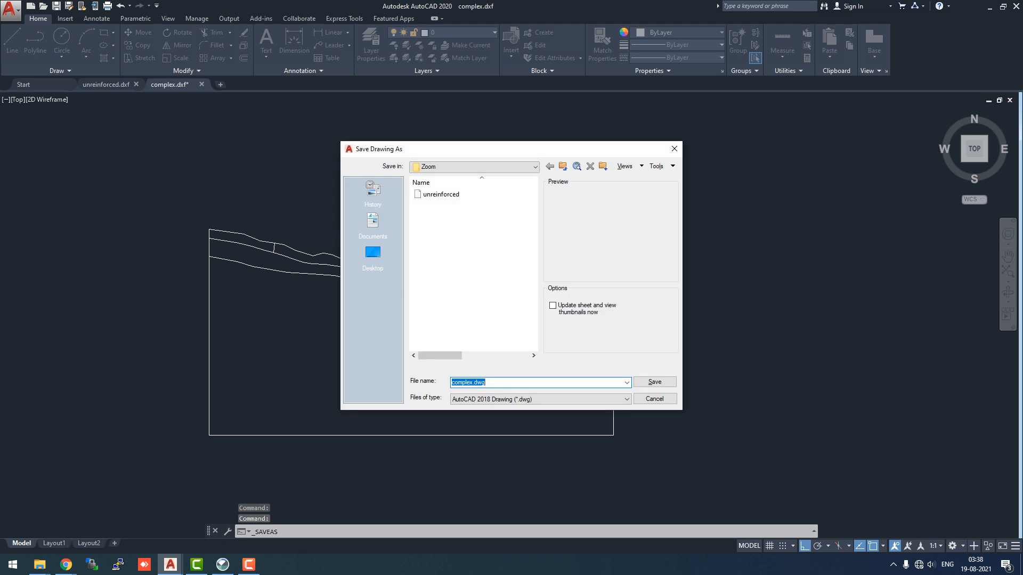
{"action": "left_click", "coordinate": [441, 195]}
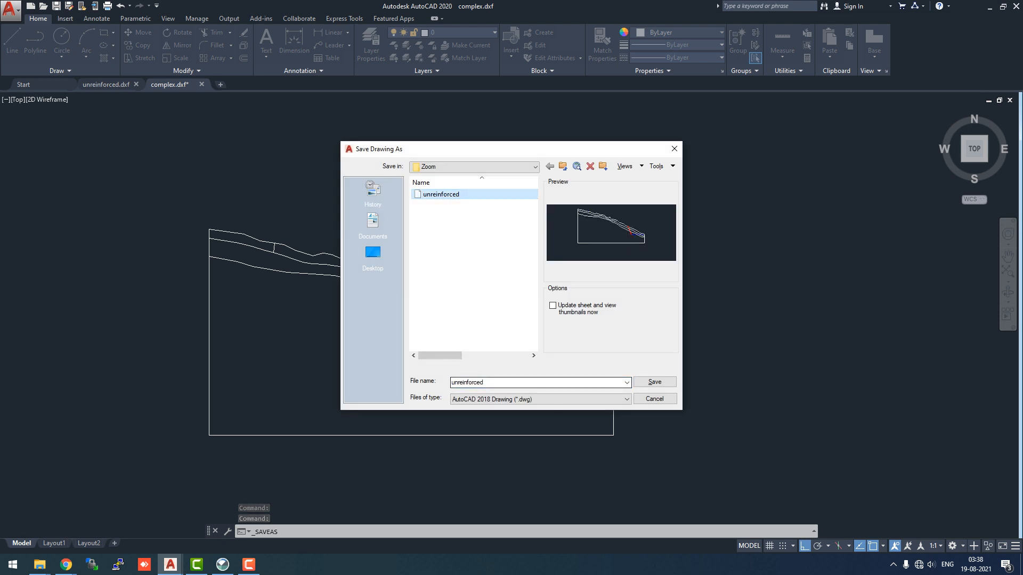
{"action": "left_click", "coordinate": [493, 382]}
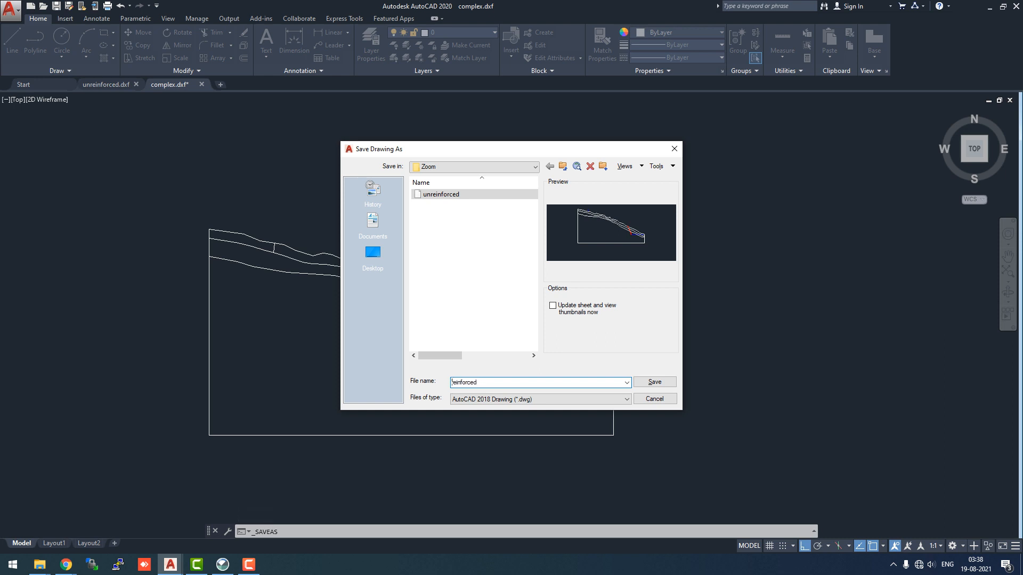
{"action": "left_click", "coordinate": [541, 400]}
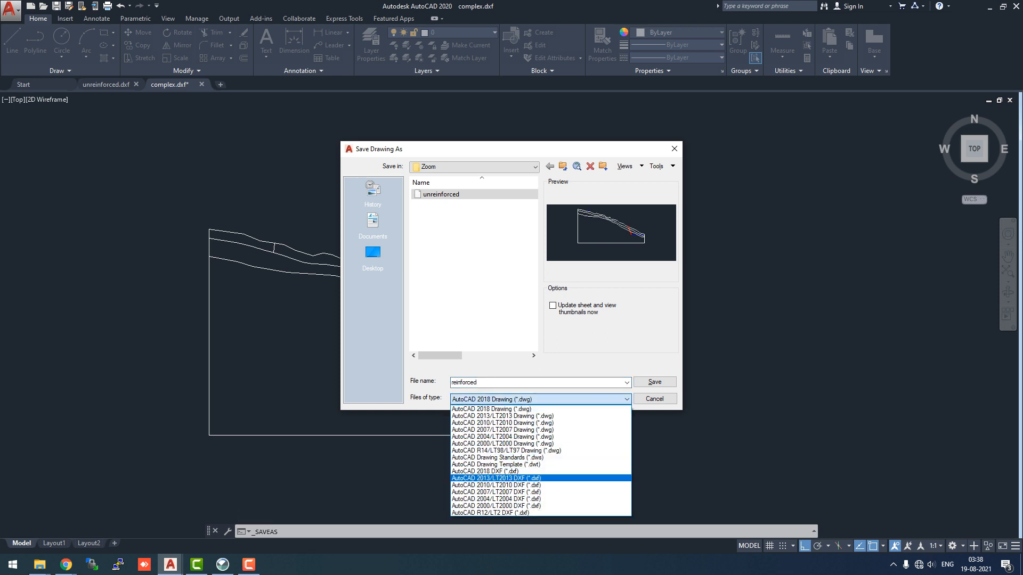
{"action": "left_click", "coordinate": [532, 476]}
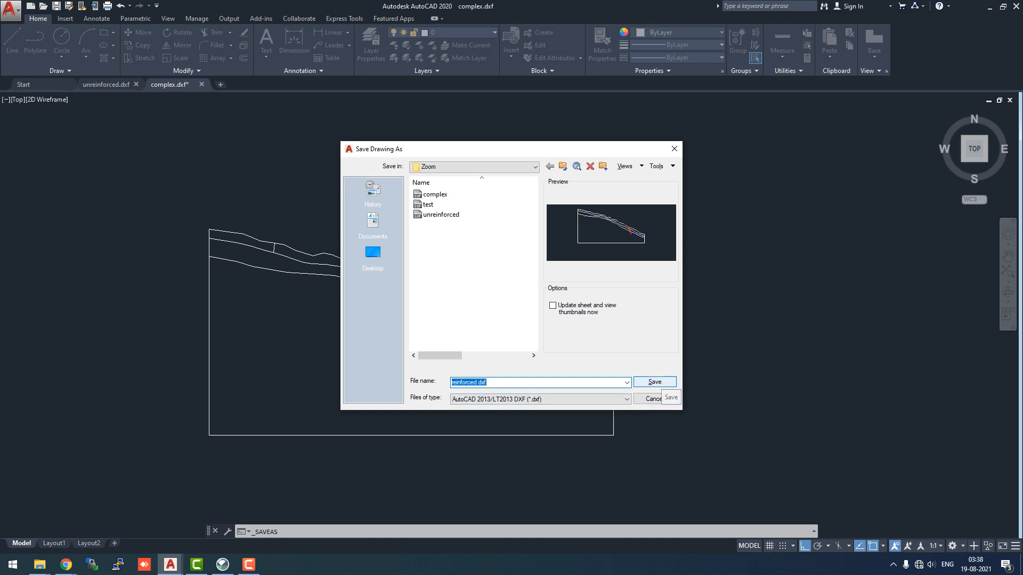
{"action": "left_click", "coordinate": [655, 382]}
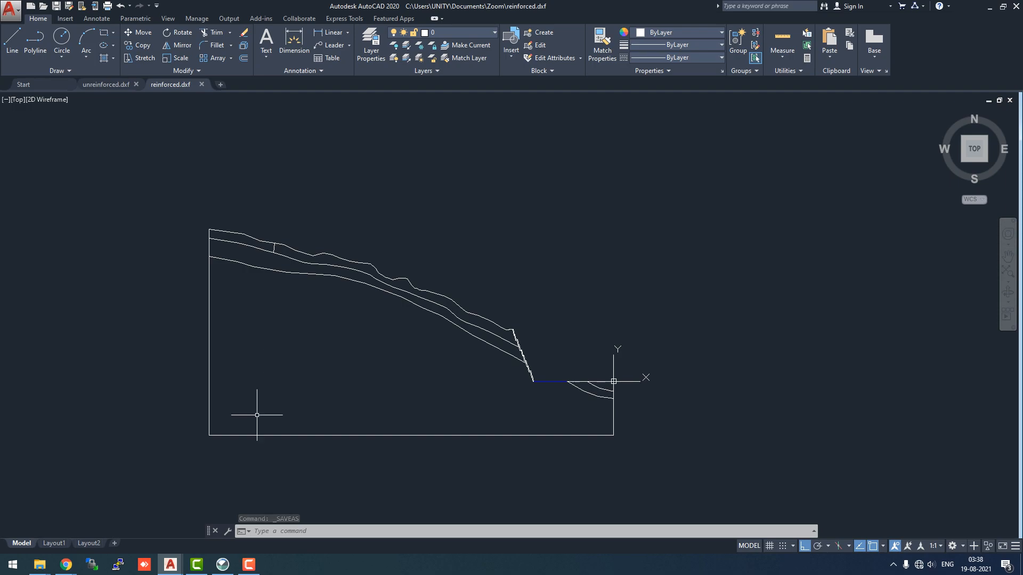
Switch to GeoStudio, save the current project, and save it again as test2_reinforced
{"action": "left_click", "coordinate": [222, 565]}
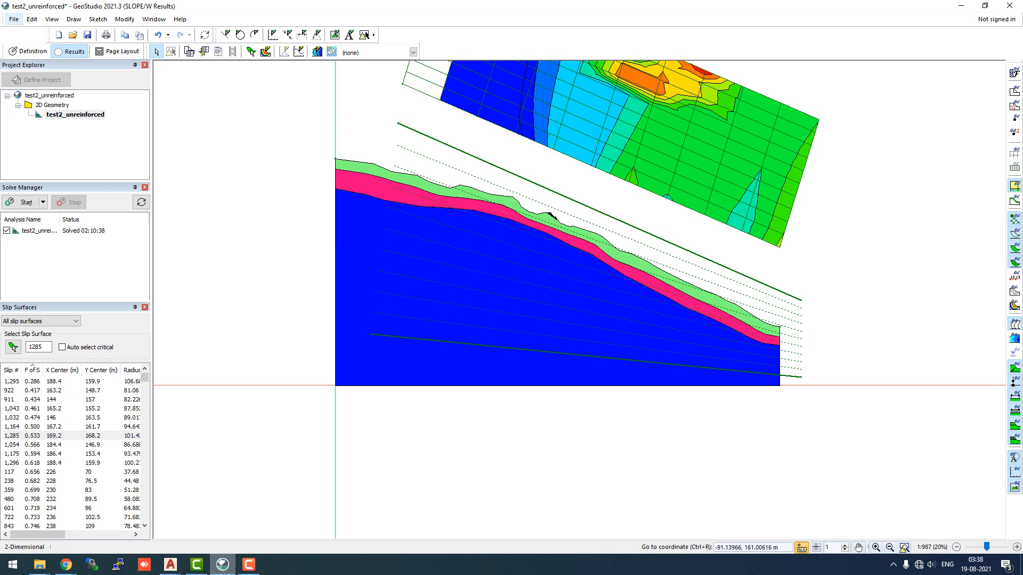
{"action": "left_click", "coordinate": [14, 19]}
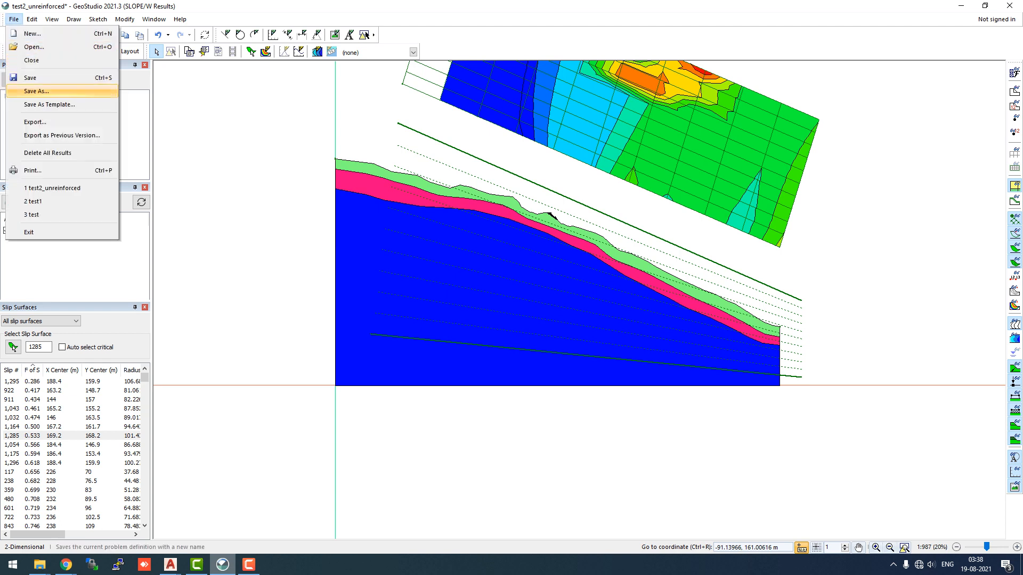
{"action": "left_click", "coordinate": [30, 78]}
{"action": "left_click", "coordinate": [14, 20]}
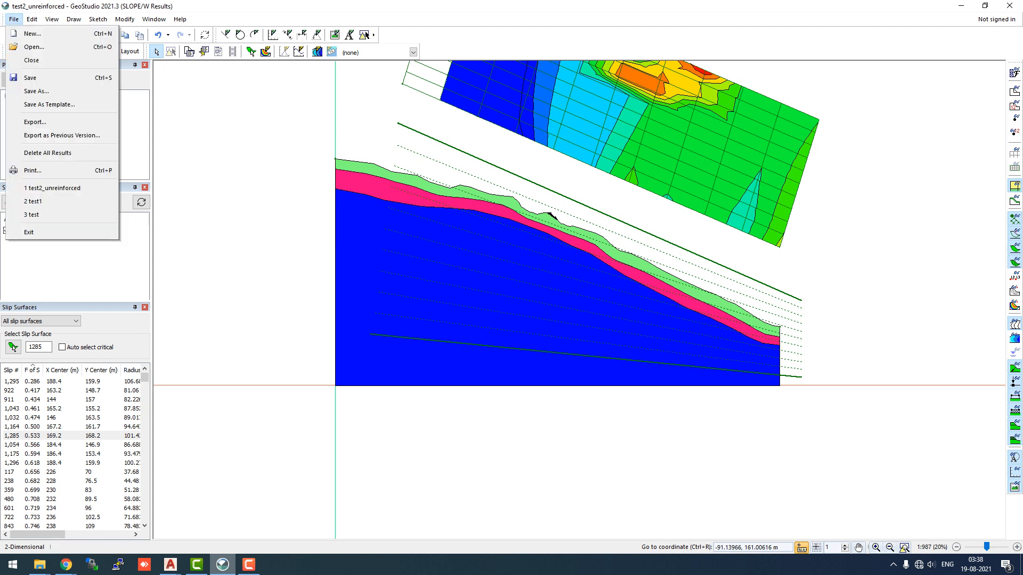
{"action": "left_click", "coordinate": [37, 91]}
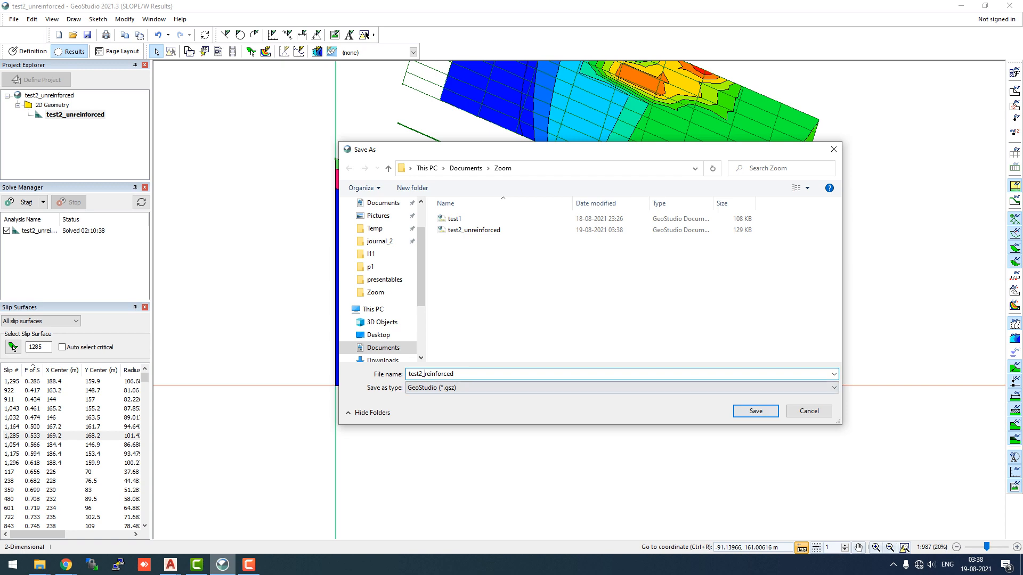
{"action": "key", "text": "Return"}
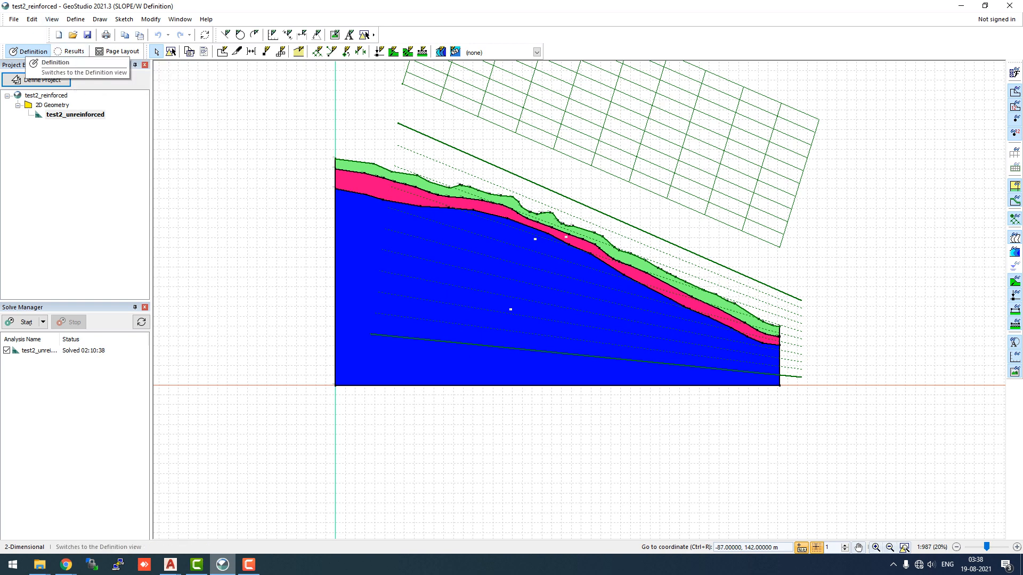
Select all existing geometry objects in the definition view and delete them
{"action": "left_click", "coordinate": [151, 19]}
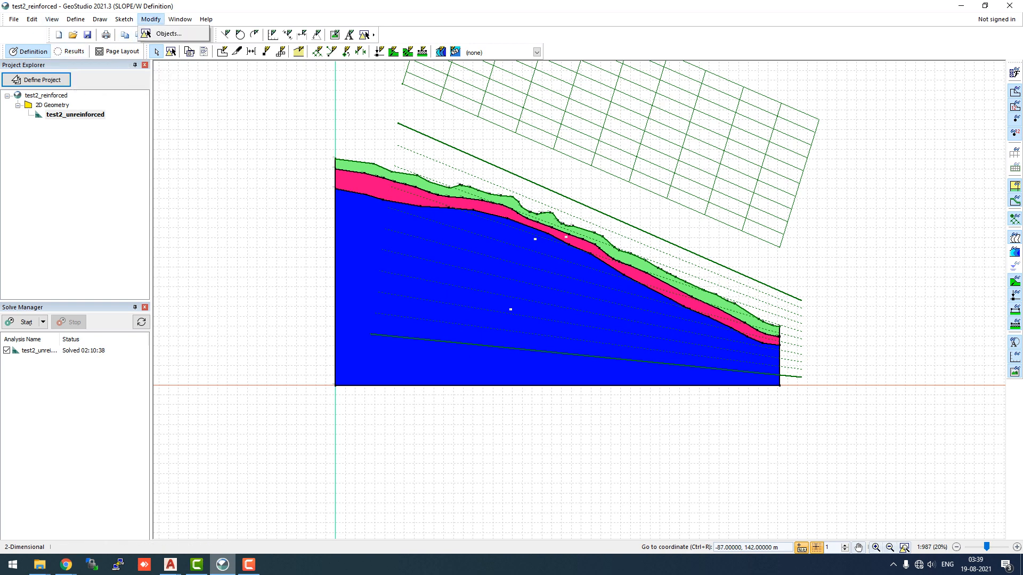
{"action": "left_click", "coordinate": [165, 33]}
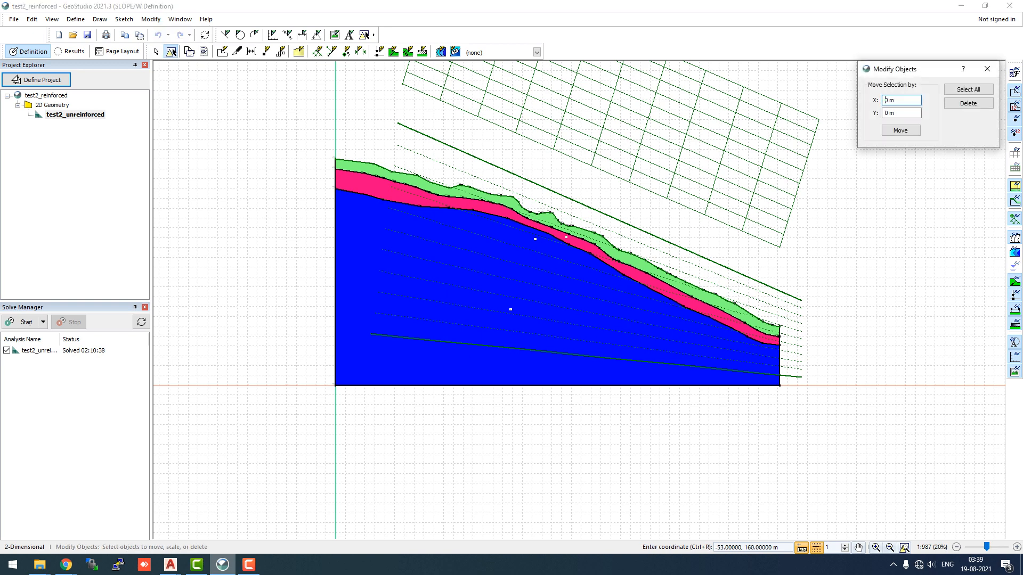
{"action": "left_click", "coordinate": [968, 89]}
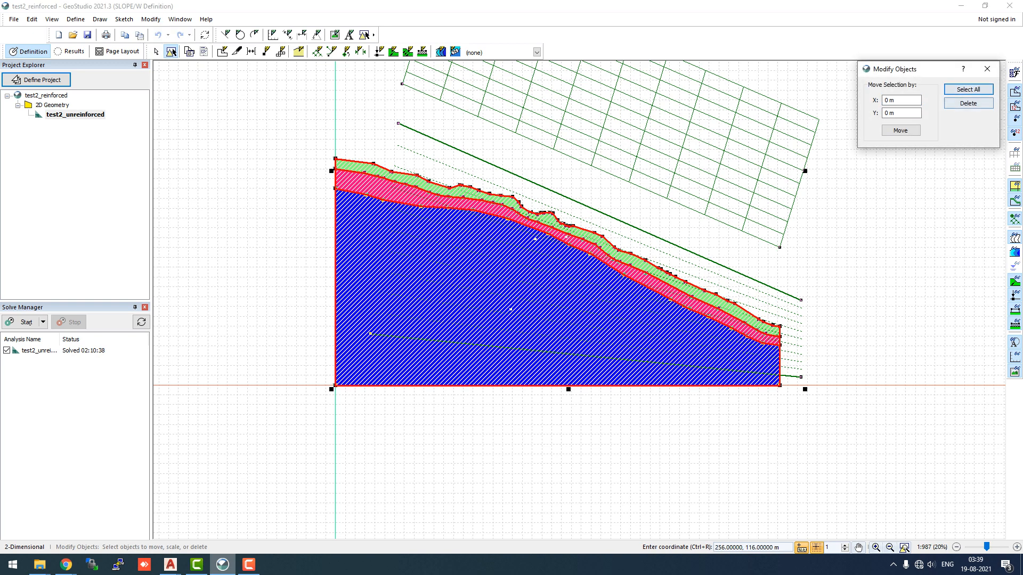
{"action": "left_click", "coordinate": [968, 102]}
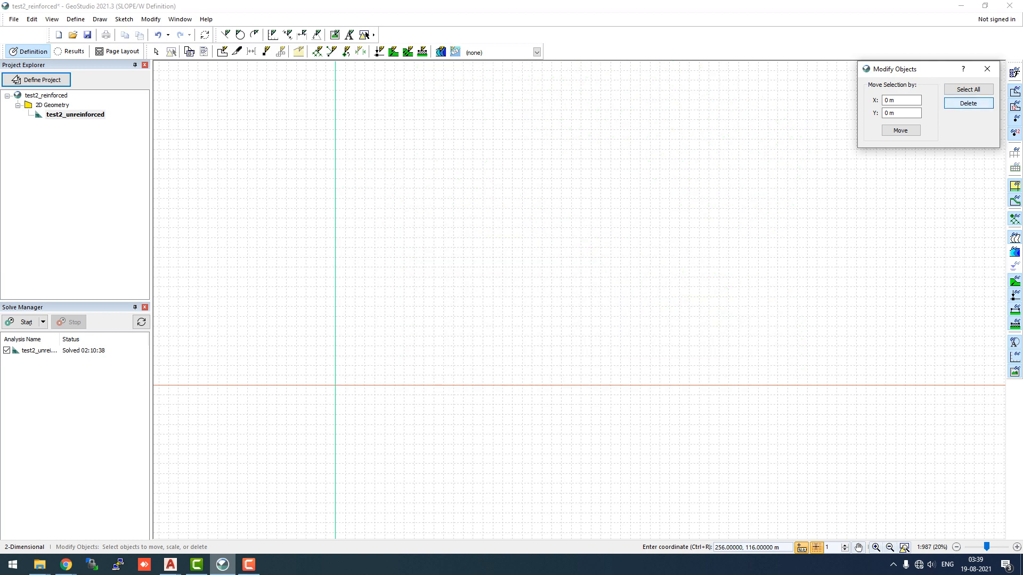
{"action": "left_click", "coordinate": [987, 69]}
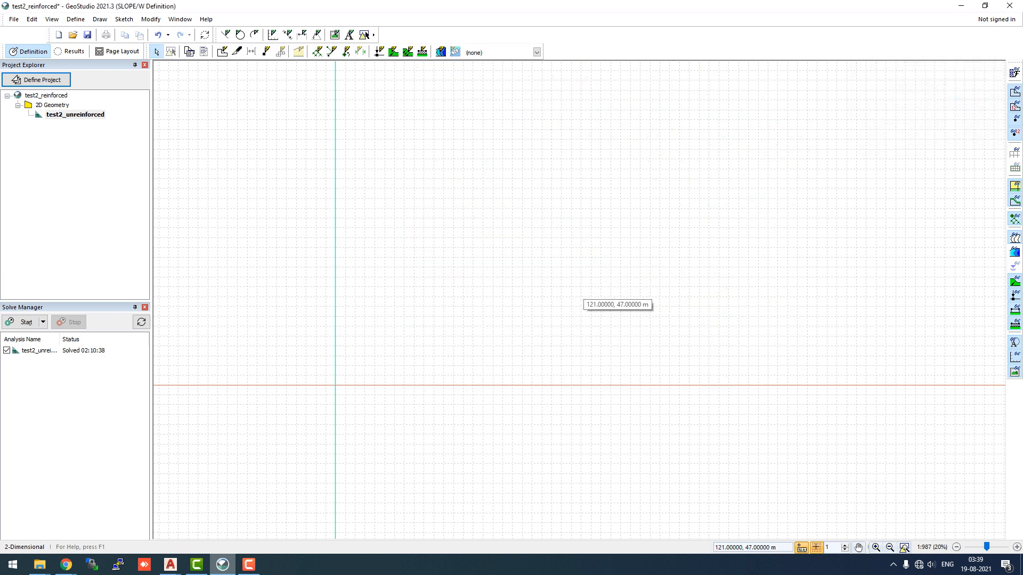
Import the reinforced CAD drawing using layer 0, with translation of both horizontal and vertical coordinates to 0
{"action": "scroll", "coordinate": [652, 307], "scroll_direction": "down", "scroll_amount": 2}
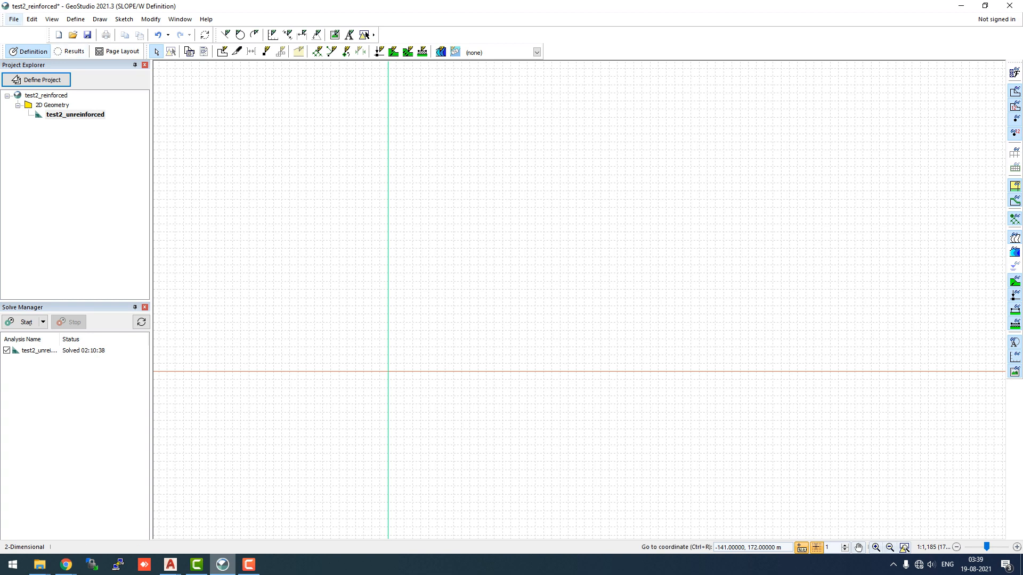
{"action": "left_click", "coordinate": [13, 20]}
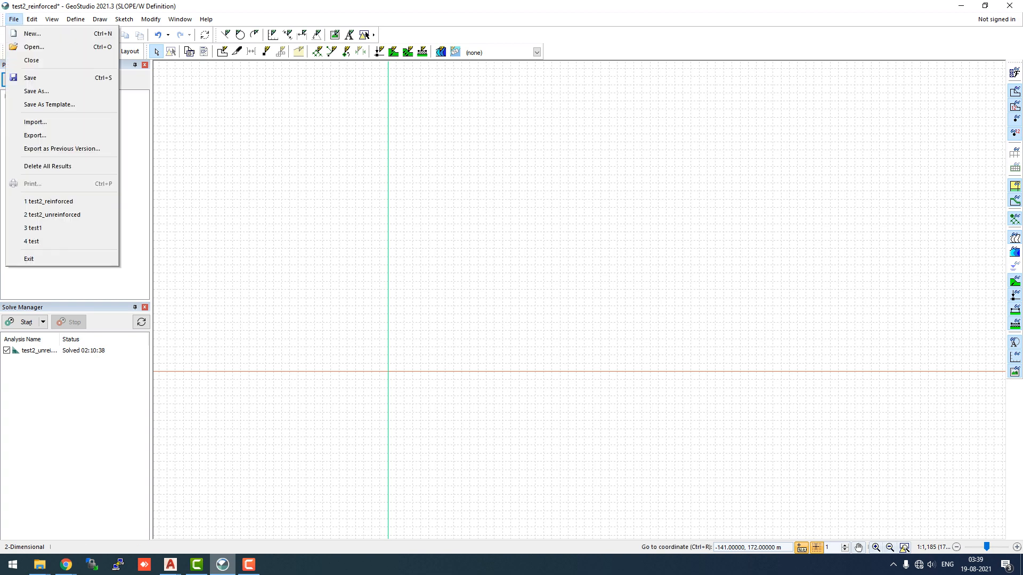
{"action": "left_click", "coordinate": [35, 122]}
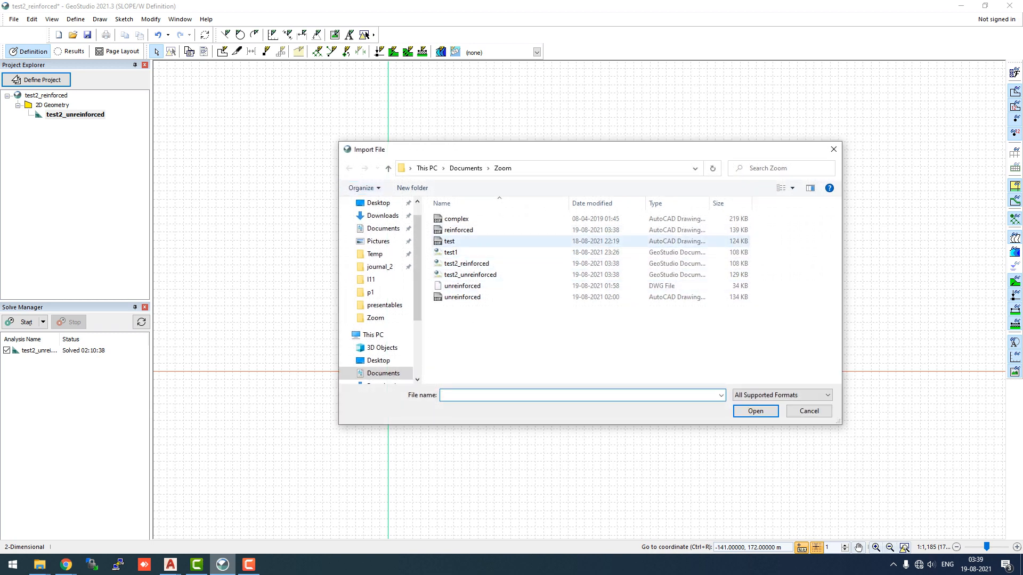
{"action": "left_click", "coordinate": [459, 230]}
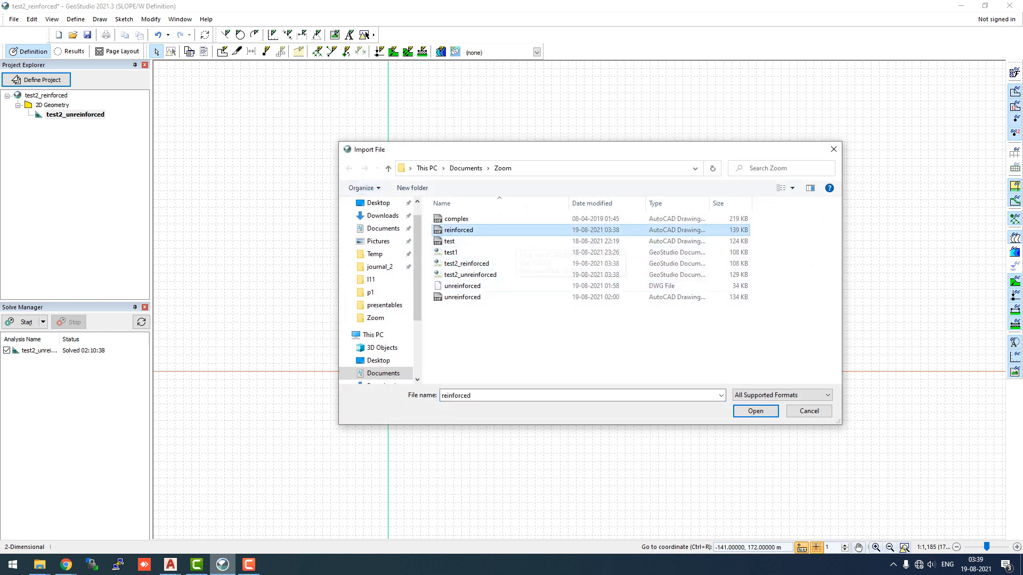
{"action": "left_click", "coordinate": [756, 411]}
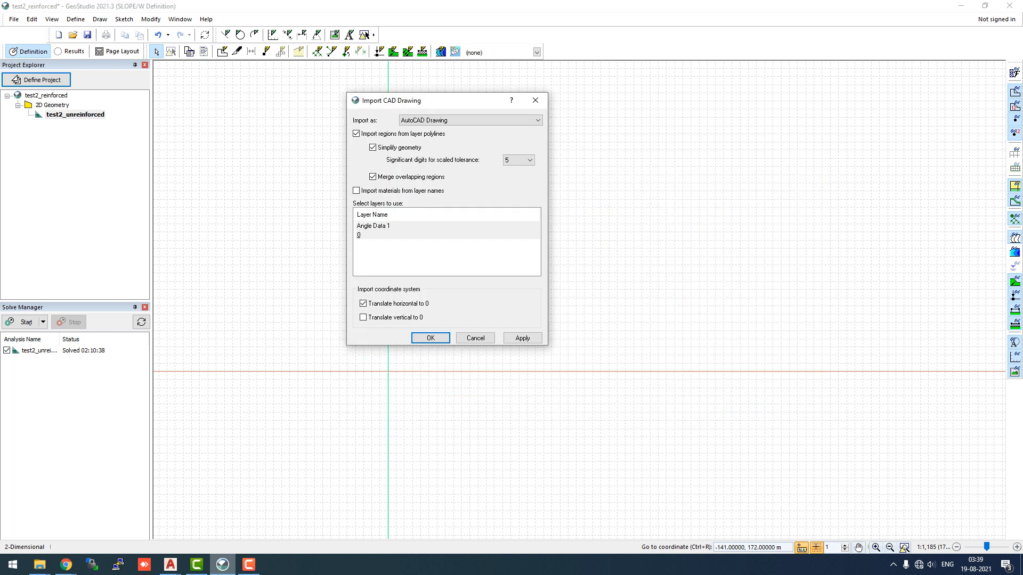
{"action": "left_click", "coordinate": [394, 235]}
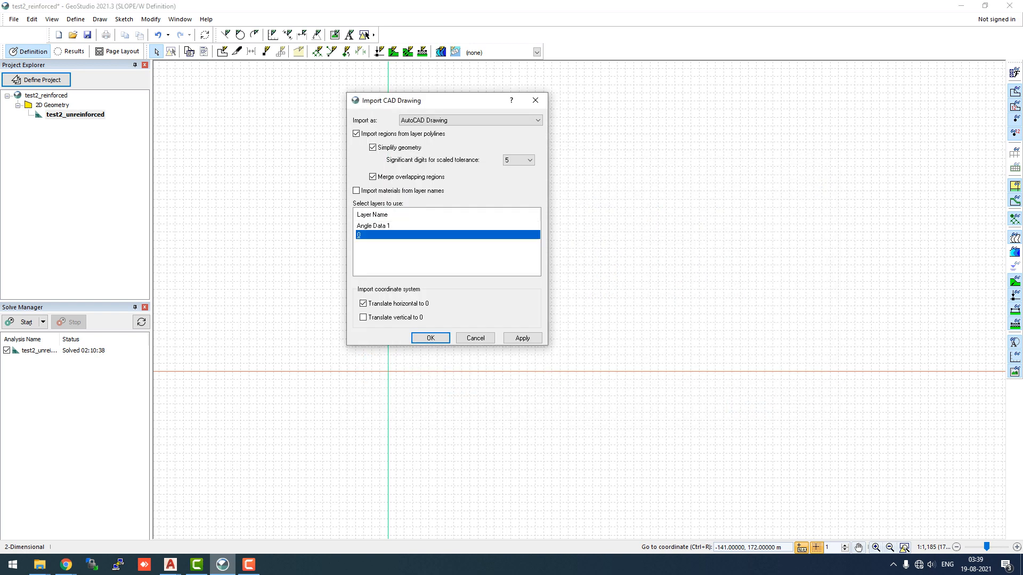
{"action": "left_click", "coordinate": [363, 317]}
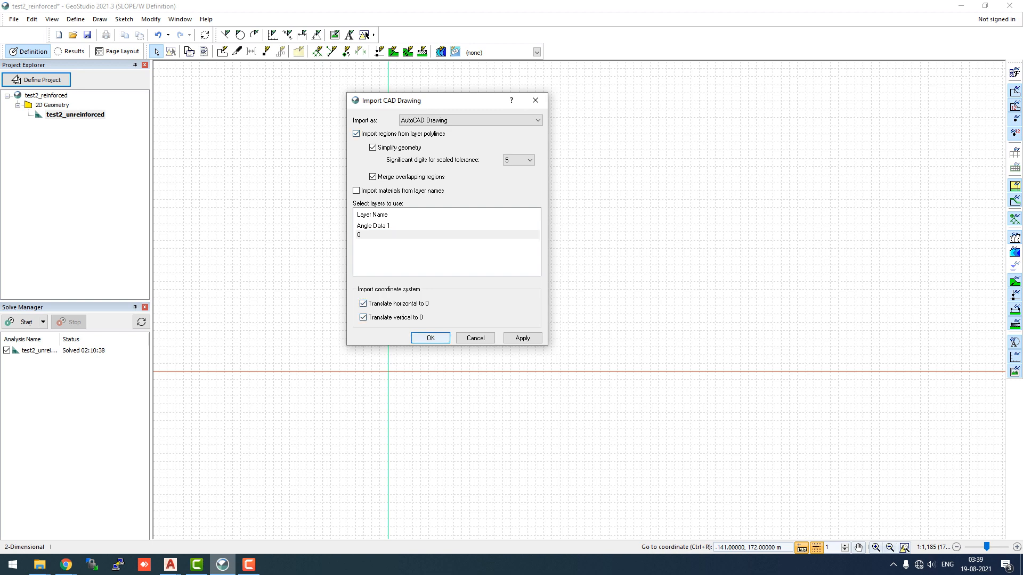
{"action": "left_click", "coordinate": [431, 338]}
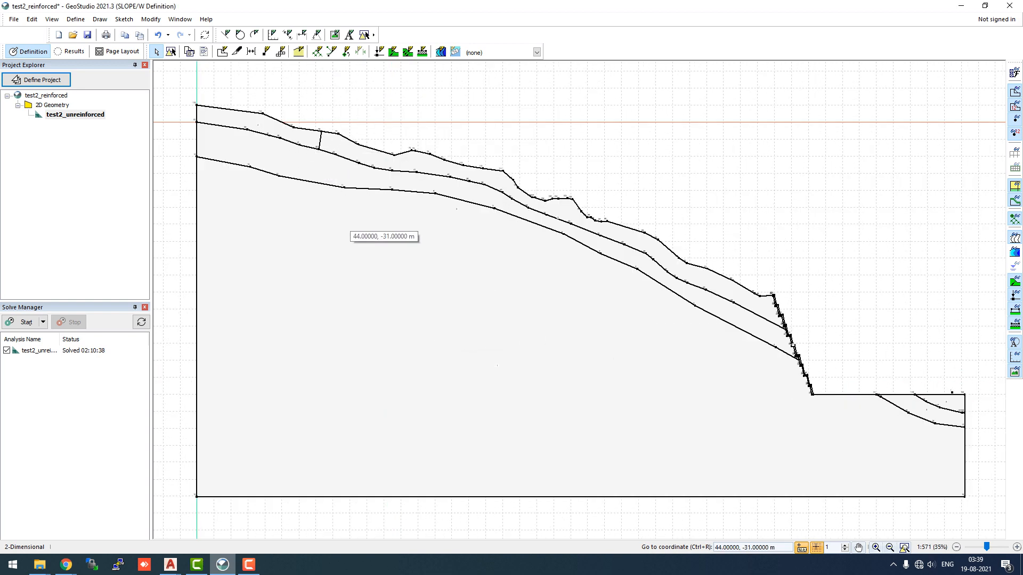
Zoom around the imported geometry to examine the regions and points along the stepped wall and toe
{"action": "scroll", "coordinate": [957, 418], "scroll_direction": "up", "scroll_amount": 3}
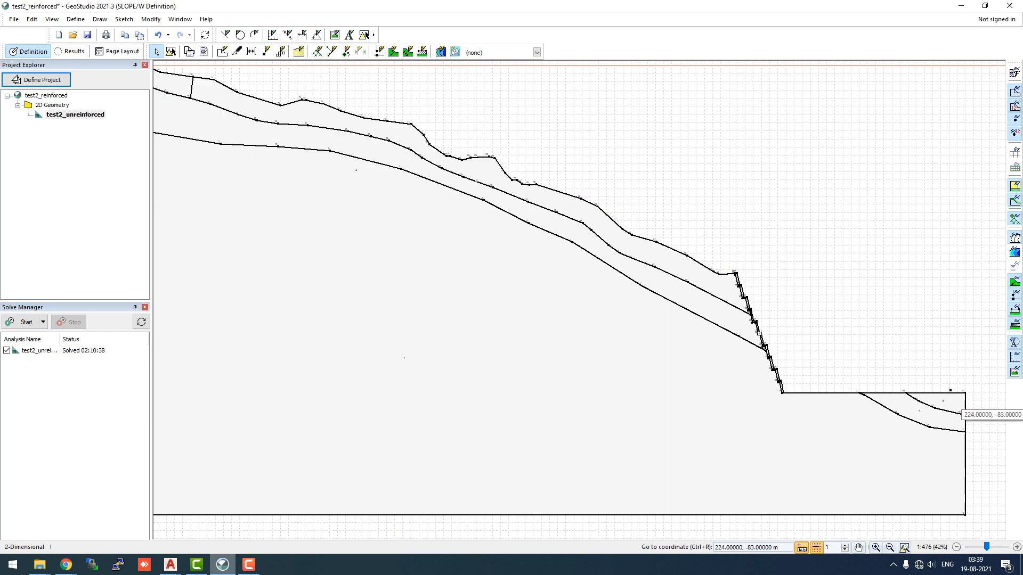
{"action": "scroll", "coordinate": [958, 418], "scroll_direction": "up", "scroll_amount": 4}
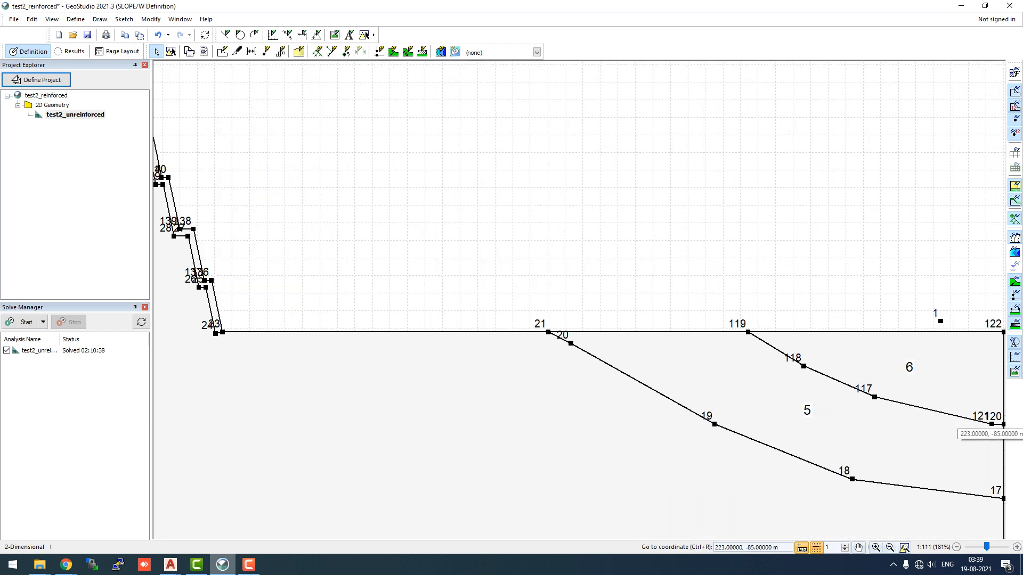
{"action": "scroll", "coordinate": [958, 421], "scroll_direction": "down", "scroll_amount": 2}
{"action": "scroll", "coordinate": [943, 345], "scroll_direction": "up", "scroll_amount": 3}
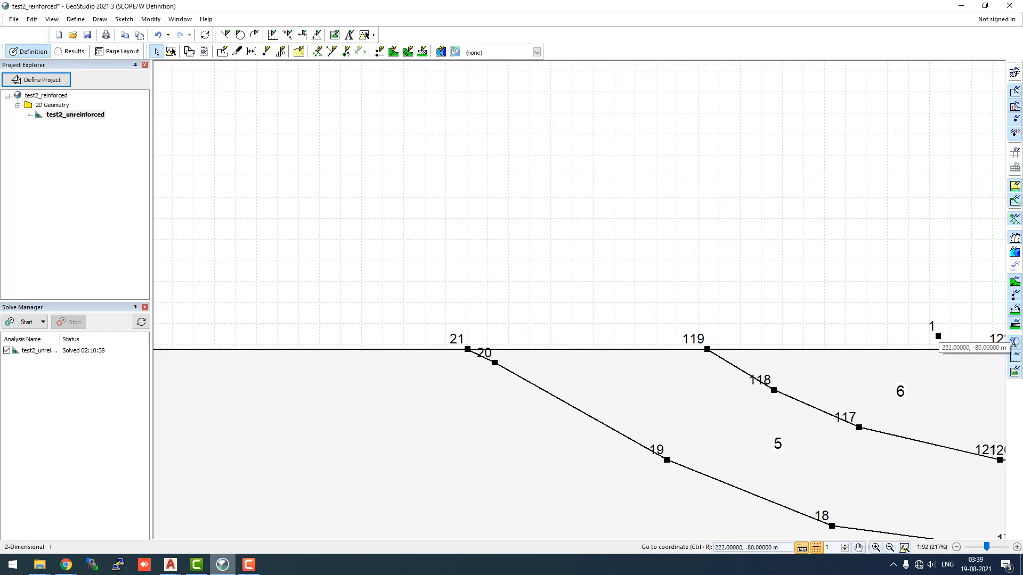
{"action": "scroll", "coordinate": [890, 347], "scroll_direction": "down", "scroll_amount": 3}
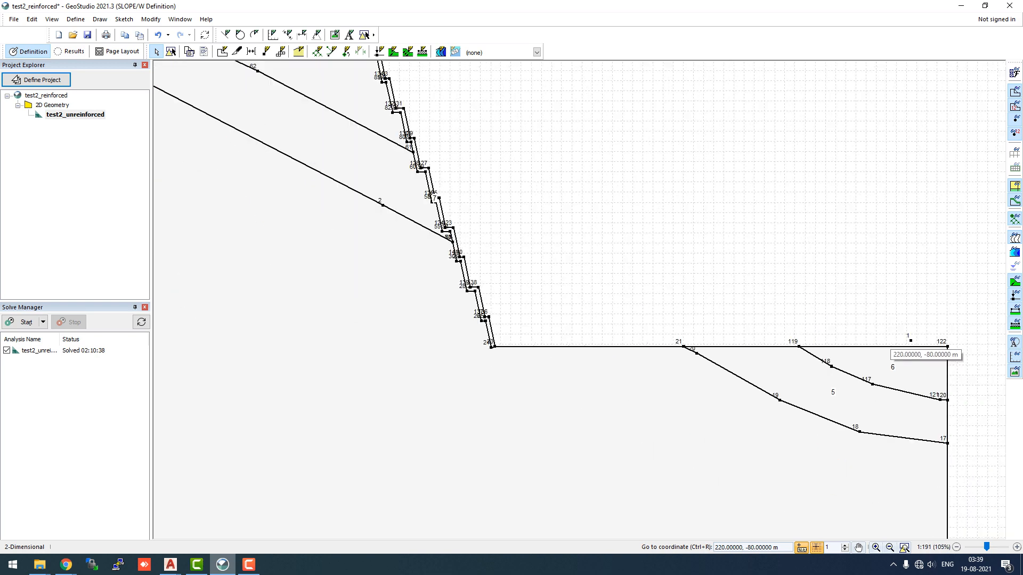
{"action": "scroll", "coordinate": [491, 346], "scroll_direction": "up", "scroll_amount": 6}
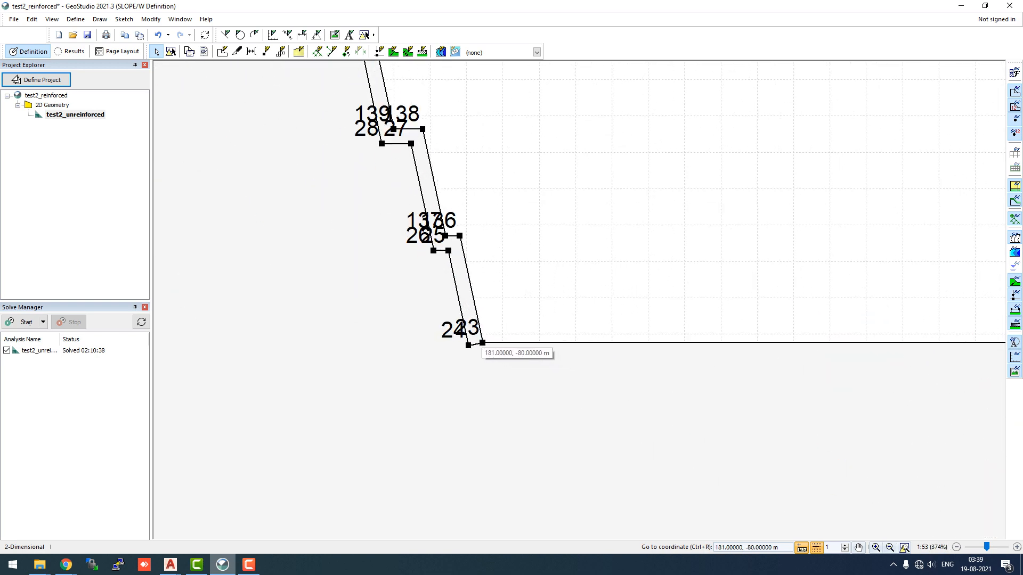
{"action": "scroll", "coordinate": [482, 344], "scroll_direction": "down", "scroll_amount": 4}
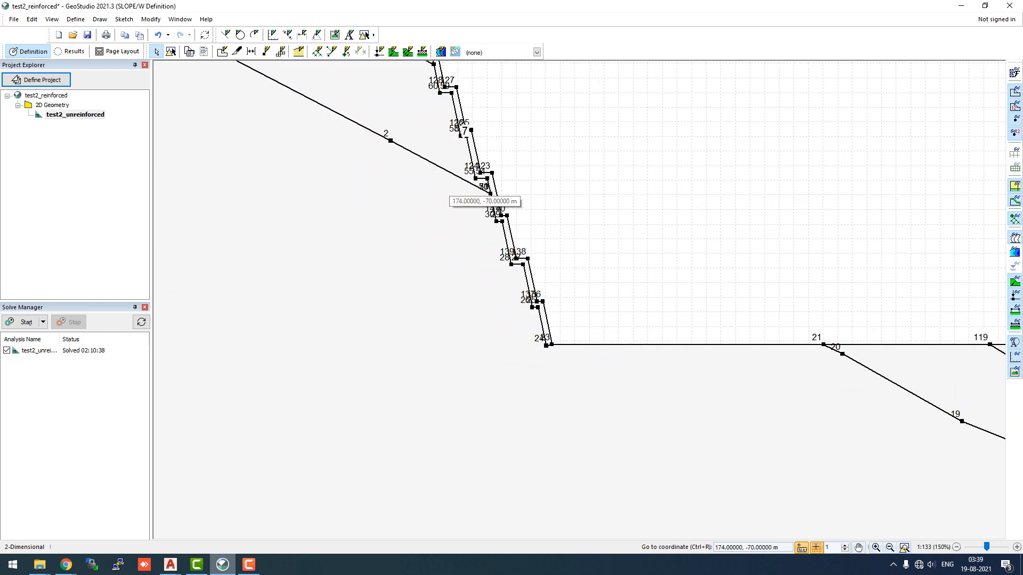
{"action": "scroll", "coordinate": [480, 208], "scroll_direction": "down", "scroll_amount": 3}
{"action": "scroll", "coordinate": [458, 120], "scroll_direction": "up", "scroll_amount": 4}
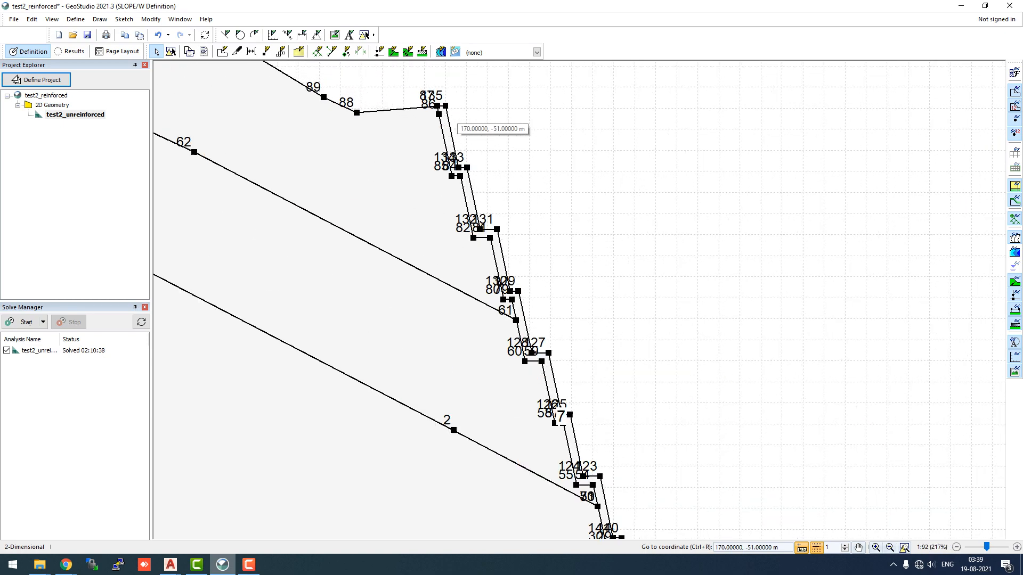
{"action": "scroll", "coordinate": [457, 124], "scroll_direction": "up", "scroll_amount": 3}
{"action": "scroll", "coordinate": [495, 183], "scroll_direction": "up", "scroll_amount": 4}
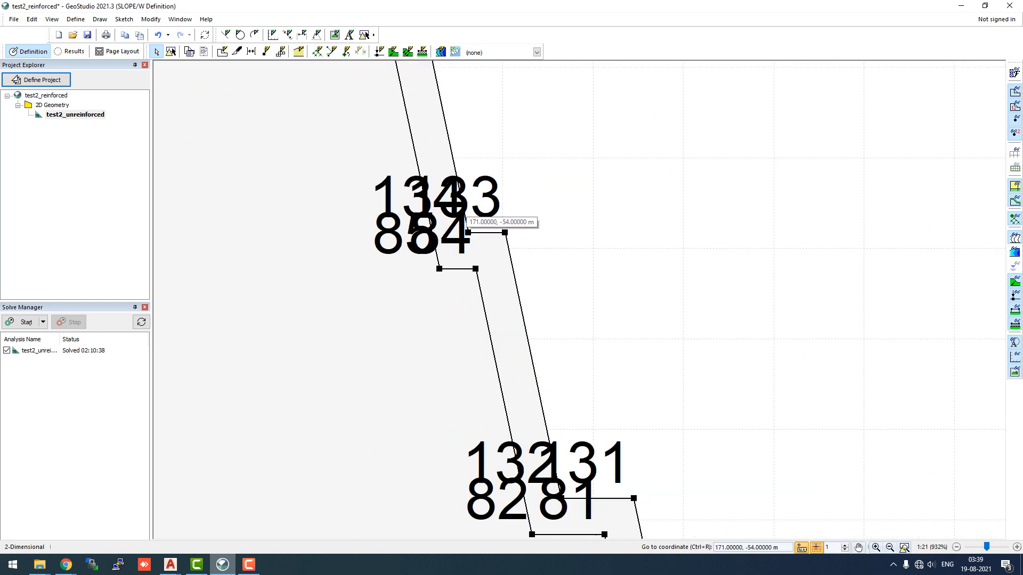
{"action": "scroll", "coordinate": [465, 218], "scroll_direction": "down", "scroll_amount": 12}
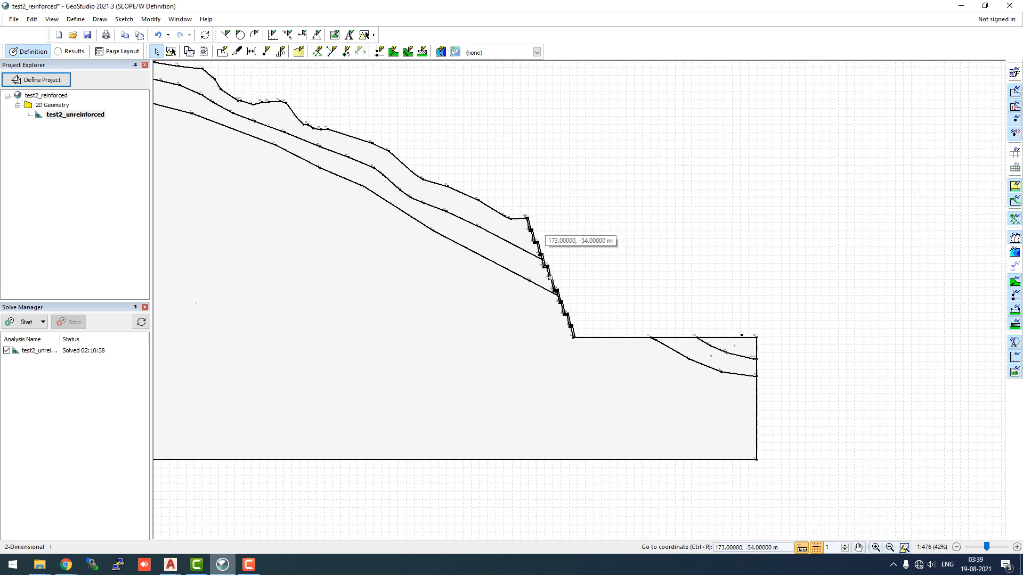
Zoom around the imported geometry to inspect the upper slope, stepped wall and toe regions
{"action": "scroll", "coordinate": [543, 237], "scroll_direction": "down", "scroll_amount": 3}
{"action": "scroll", "coordinate": [212, 127], "scroll_direction": "up", "scroll_amount": 3}
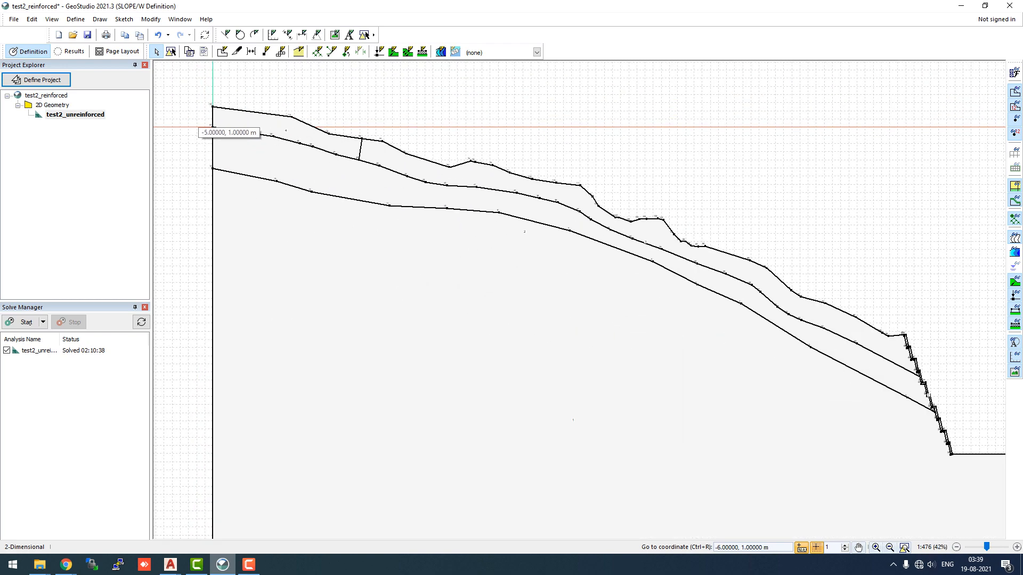
{"action": "scroll", "coordinate": [228, 126], "scroll_direction": "up", "scroll_amount": 4}
{"action": "scroll", "coordinate": [433, 157], "scroll_direction": "up", "scroll_amount": 1}
{"action": "scroll", "coordinate": [433, 157], "scroll_direction": "down", "scroll_amount": 2}
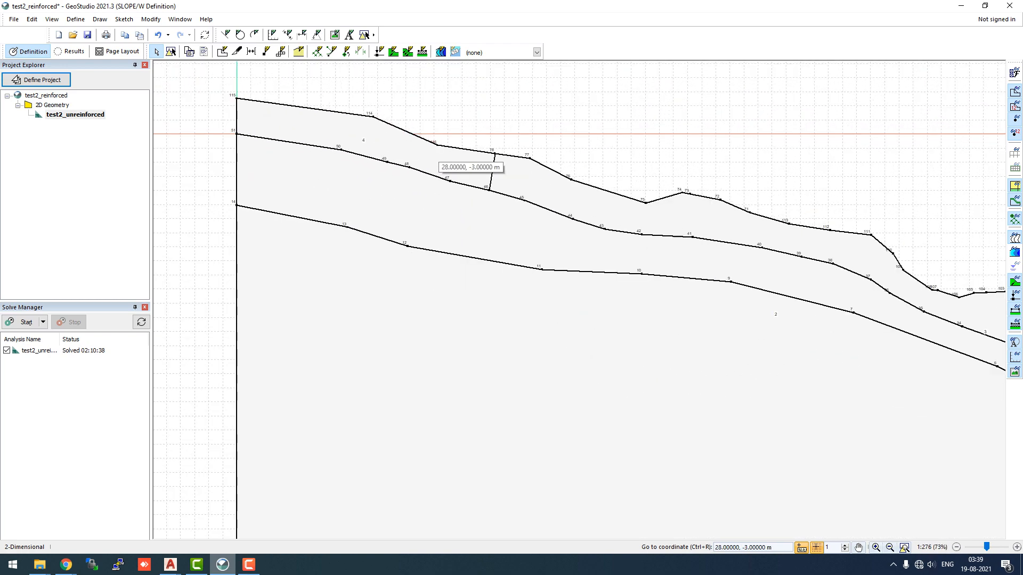
{"action": "scroll", "coordinate": [367, 213], "scroll_direction": "down", "scroll_amount": 4}
{"action": "scroll", "coordinate": [729, 405], "scroll_direction": "up", "scroll_amount": 2}
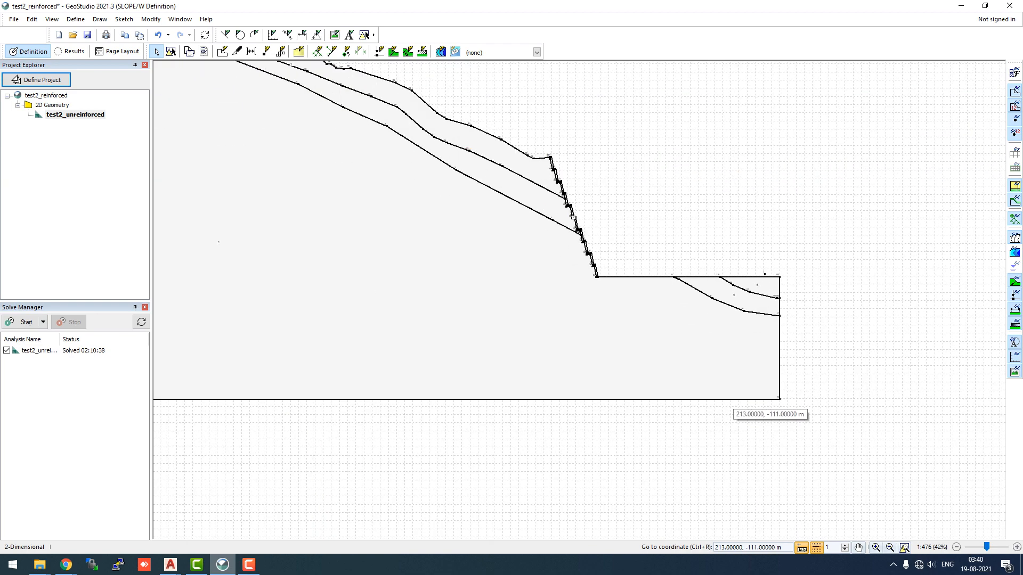
{"action": "scroll", "coordinate": [733, 368], "scroll_direction": "up", "scroll_amount": 1}
{"action": "scroll", "coordinate": [778, 242], "scroll_direction": "up", "scroll_amount": 4}
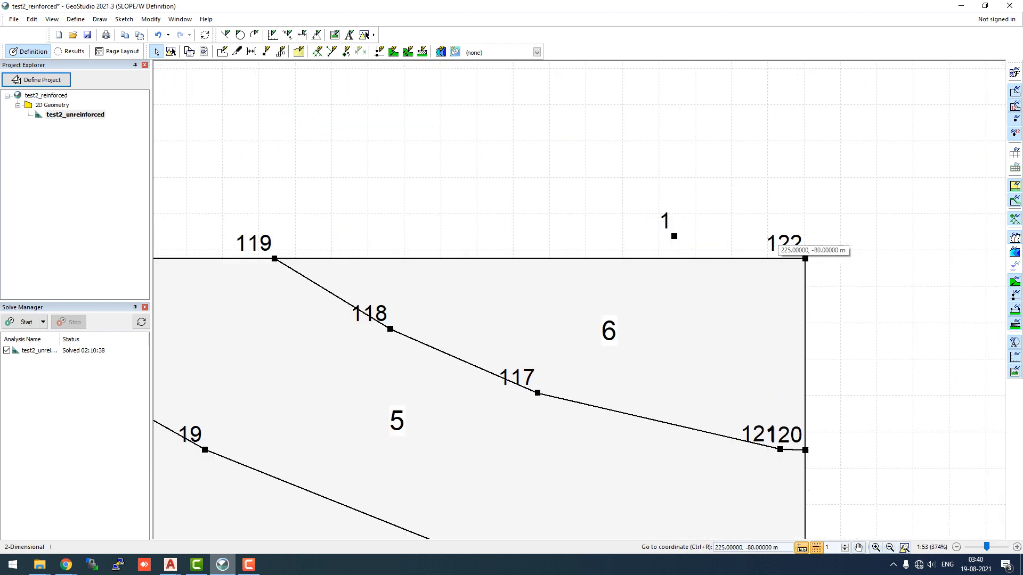
Delete the stray point lying above the toe region with Modify Objects
{"action": "scroll", "coordinate": [805, 258], "scroll_direction": "up", "scroll_amount": 1}
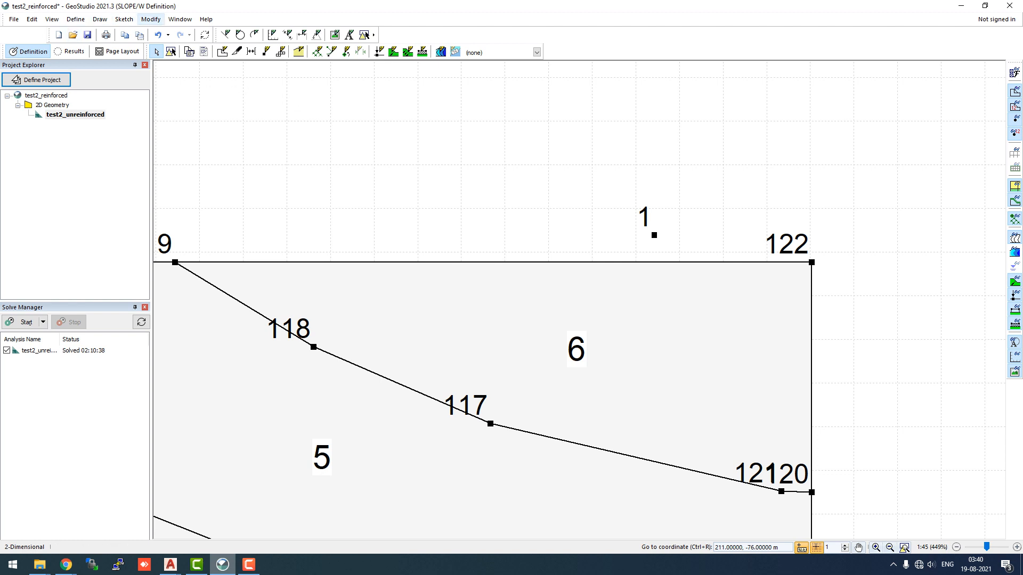
{"action": "left_click", "coordinate": [150, 19]}
{"action": "left_click", "coordinate": [165, 31]}
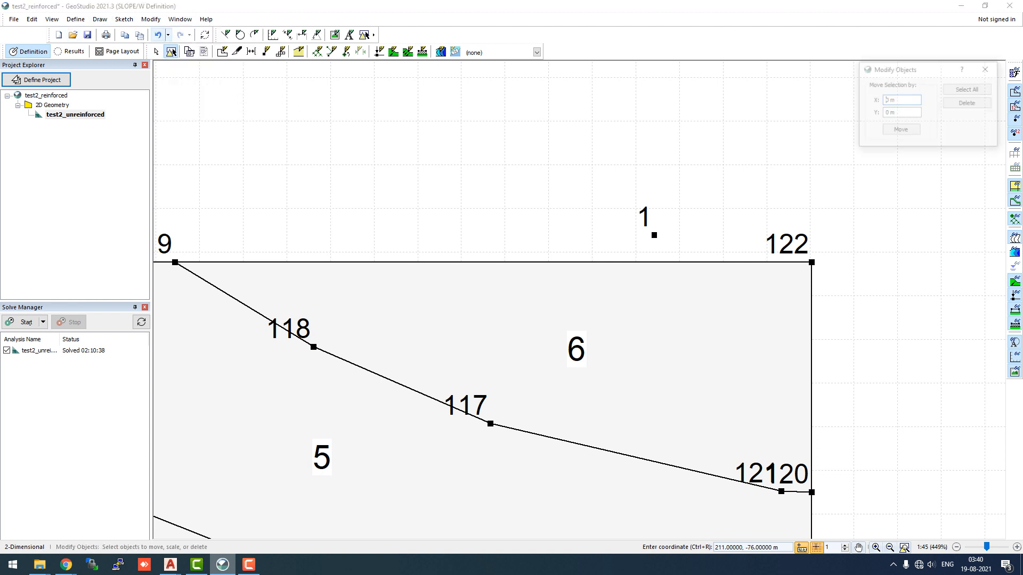
{"action": "left_click_drag", "start_coordinate": [592, 195], "coordinate": [686, 250]}
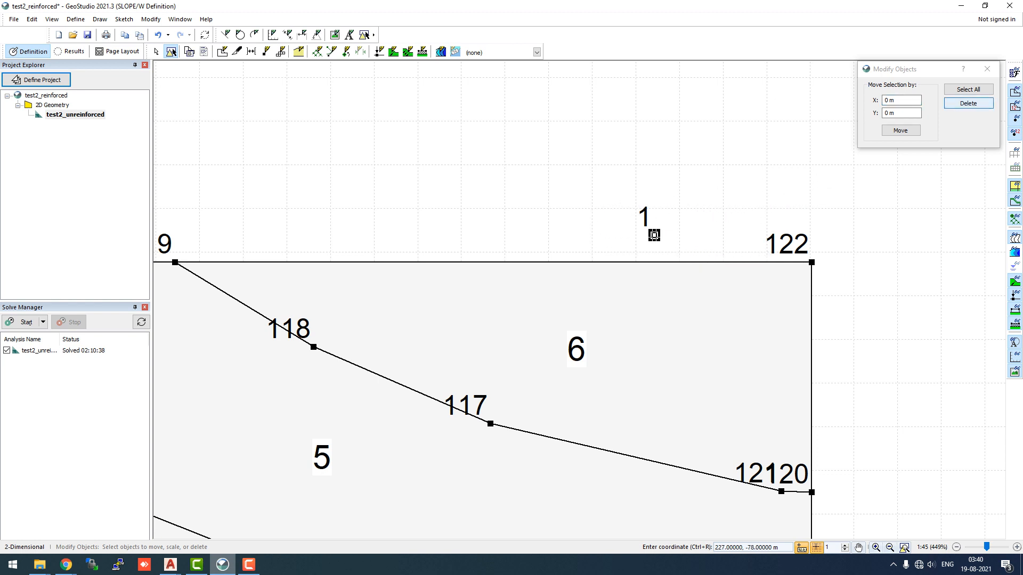
{"action": "left_click", "coordinate": [969, 102]}
{"action": "left_click", "coordinate": [988, 69]}
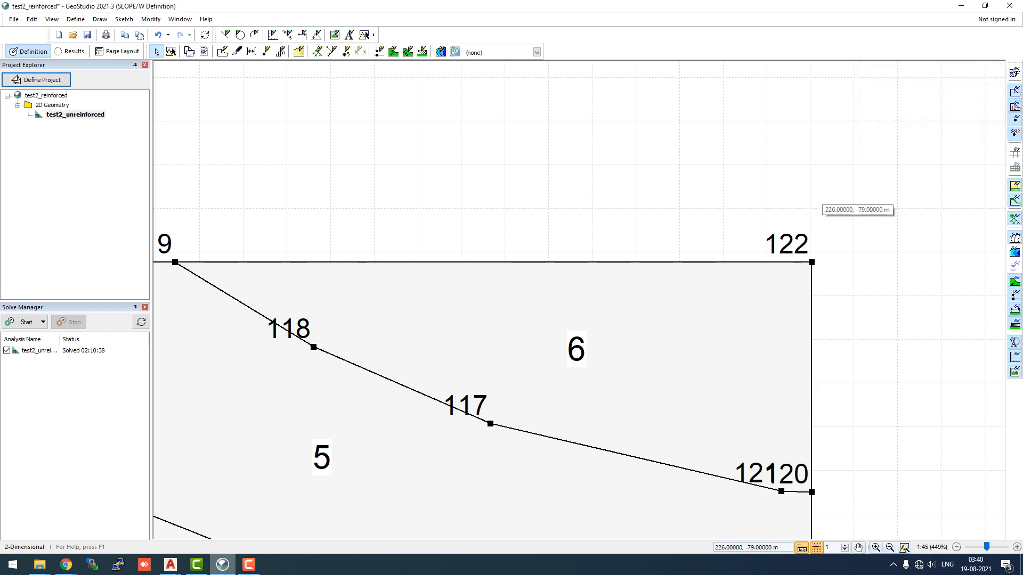
Open the material definitions and add a new material named concrete
{"action": "scroll", "coordinate": [818, 203], "scroll_direction": "down", "scroll_amount": 10}
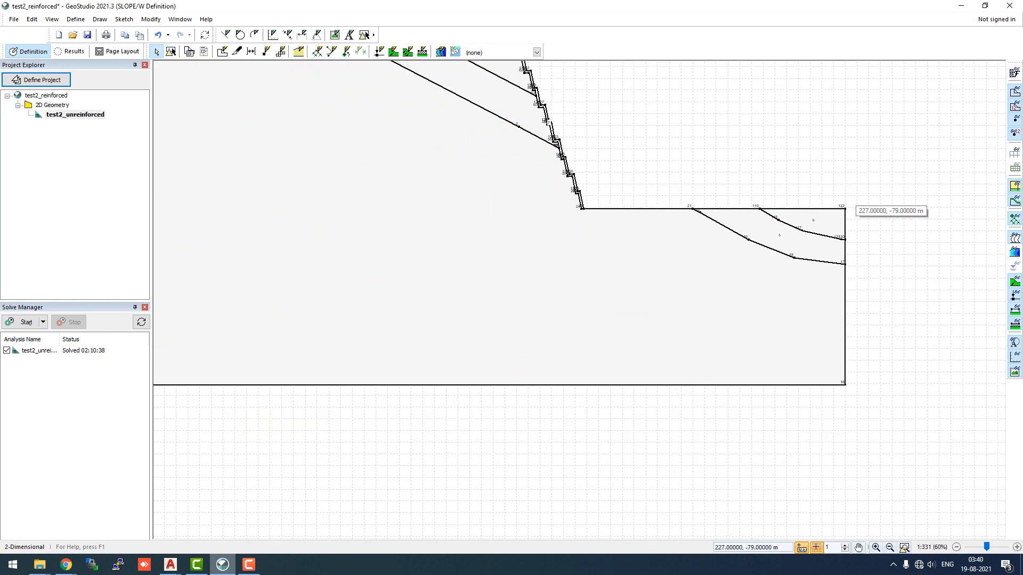
{"action": "scroll", "coordinate": [847, 208], "scroll_direction": "down", "scroll_amount": 3}
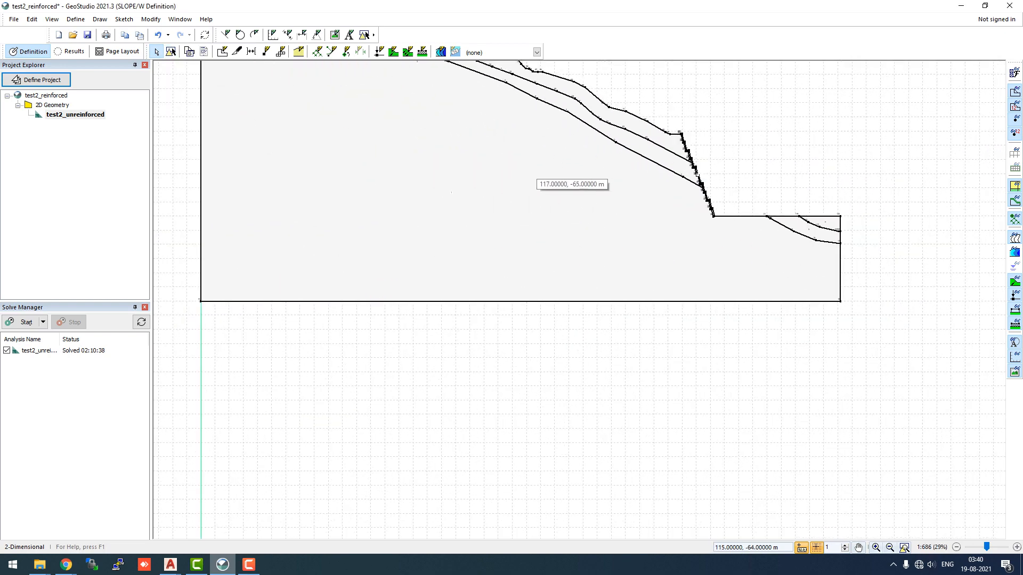
{"action": "scroll", "coordinate": [701, 240], "scroll_direction": "down", "scroll_amount": 4}
{"action": "scroll", "coordinate": [421, 75], "scroll_direction": "up", "scroll_amount": 6}
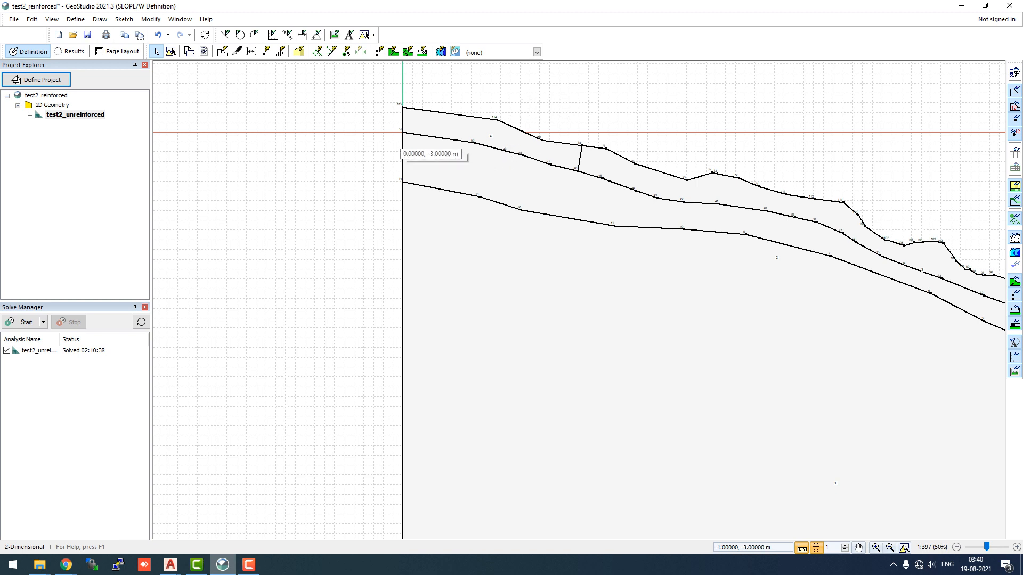
{"action": "scroll", "coordinate": [384, 141], "scroll_direction": "down", "scroll_amount": 2}
{"action": "scroll", "coordinate": [297, 165], "scroll_direction": "down", "scroll_amount": 2}
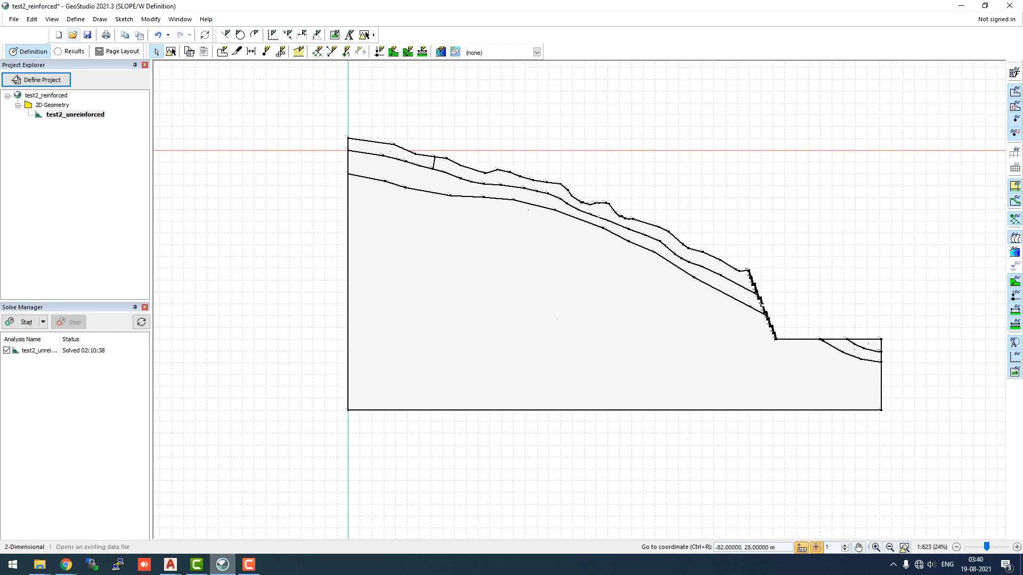
{"action": "left_click", "coordinate": [75, 19]}
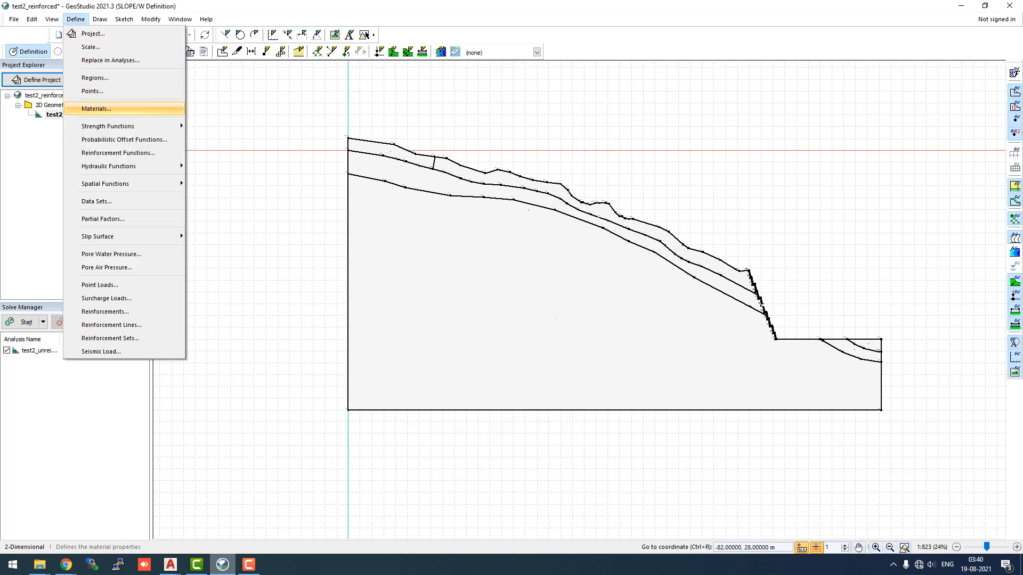
{"action": "left_click", "coordinate": [96, 109]}
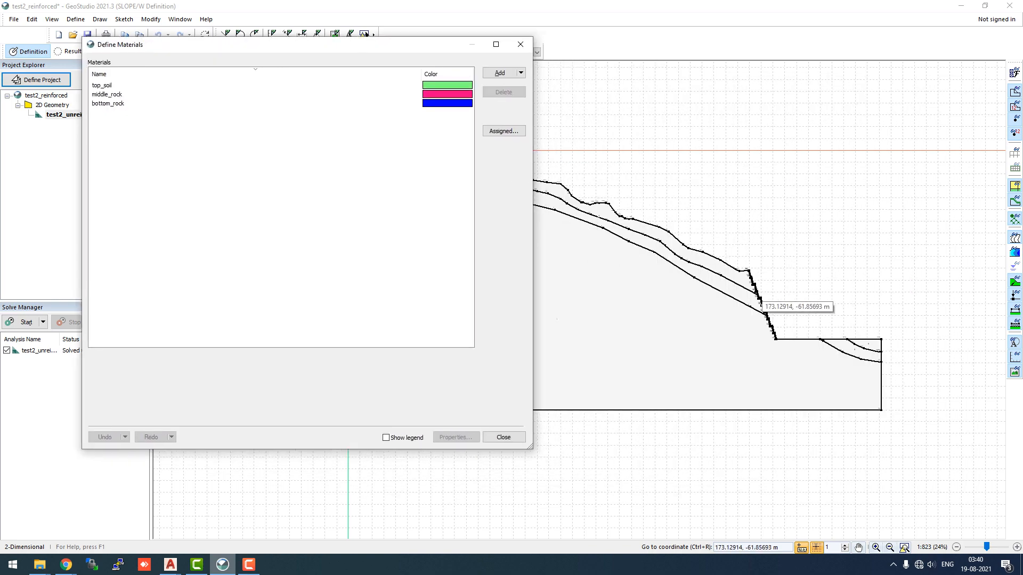
{"action": "scroll", "coordinate": [758, 288], "scroll_direction": "up", "scroll_amount": 4}
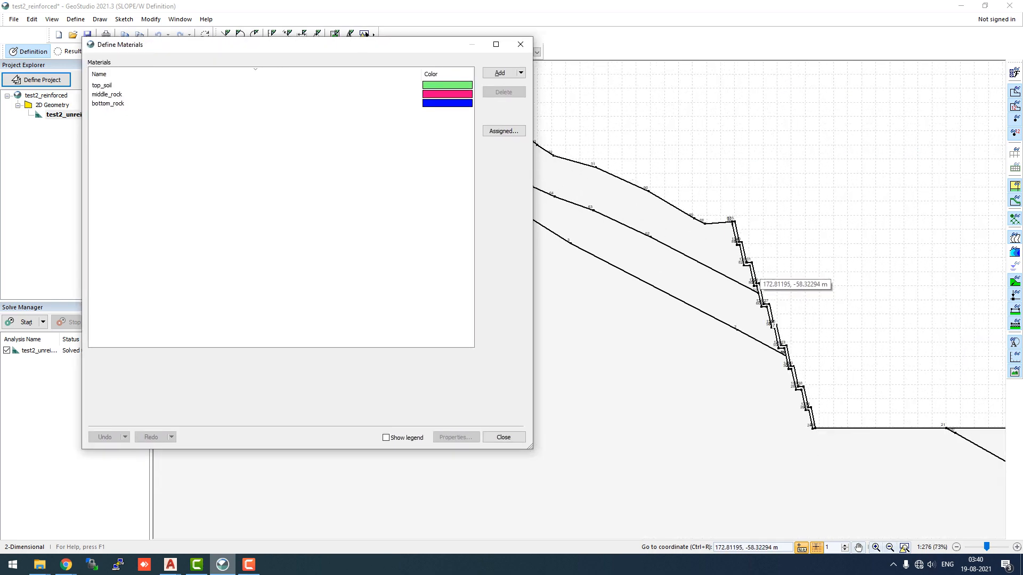
{"action": "scroll", "coordinate": [758, 282], "scroll_direction": "up", "scroll_amount": 1}
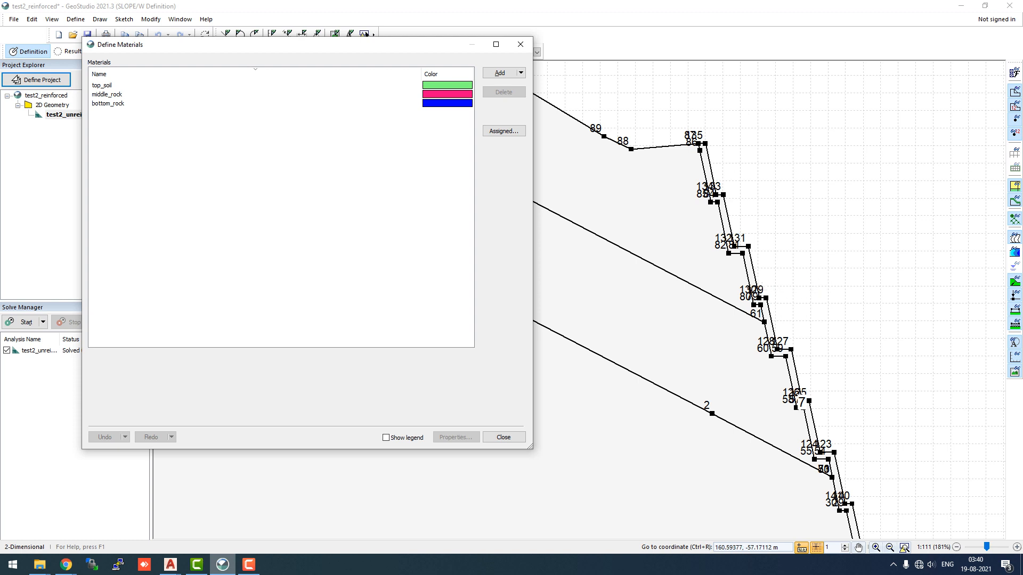
{"action": "left_click", "coordinate": [500, 72]}
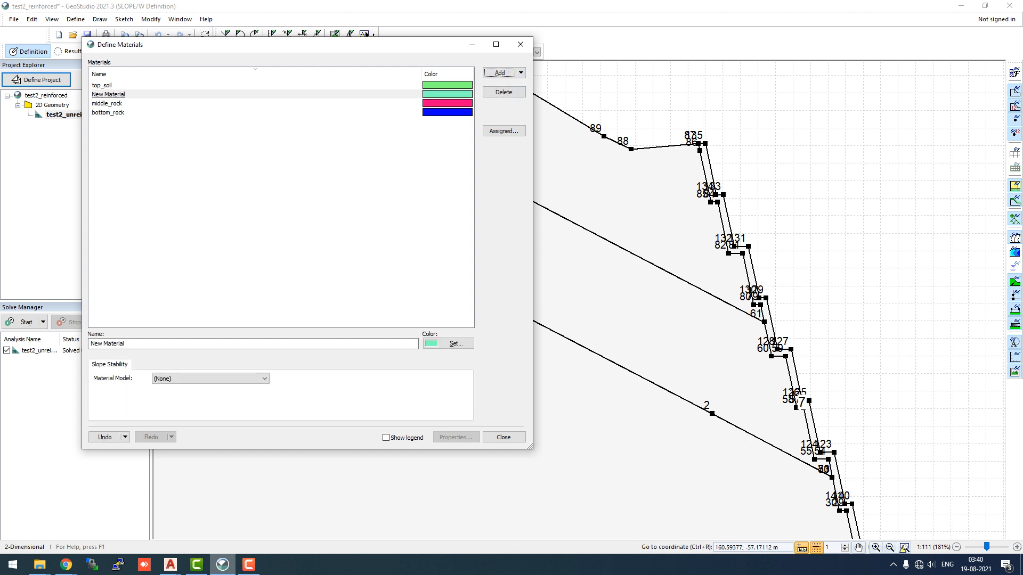
{"action": "left_click", "coordinate": [108, 94]}
{"action": "key", "text": "Tab"}
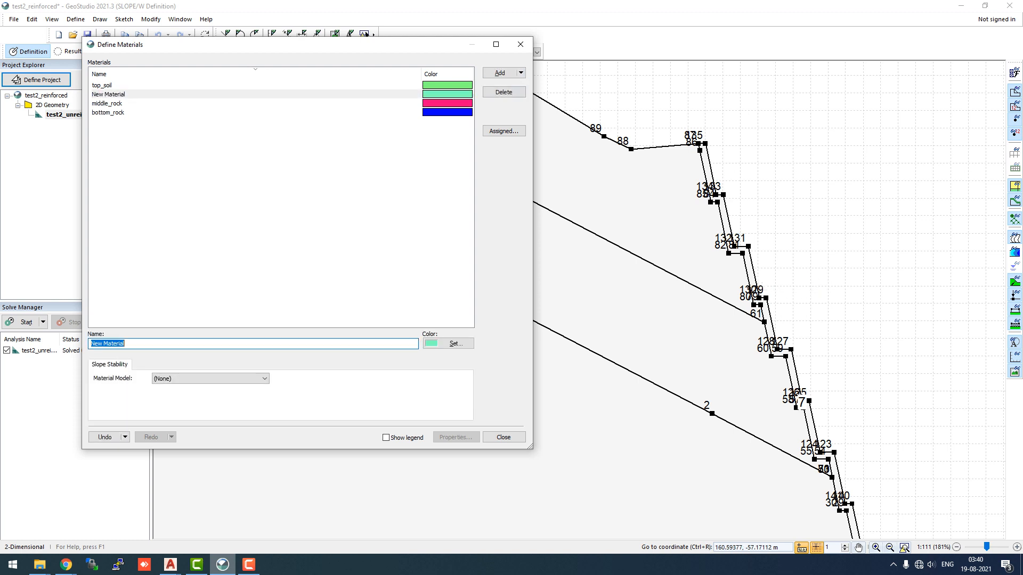
{"action": "type", "text": "concrete"}
Set the concrete material model to High Strength with a unit weight of 25 kN/m³
{"action": "left_click", "coordinate": [210, 379]}
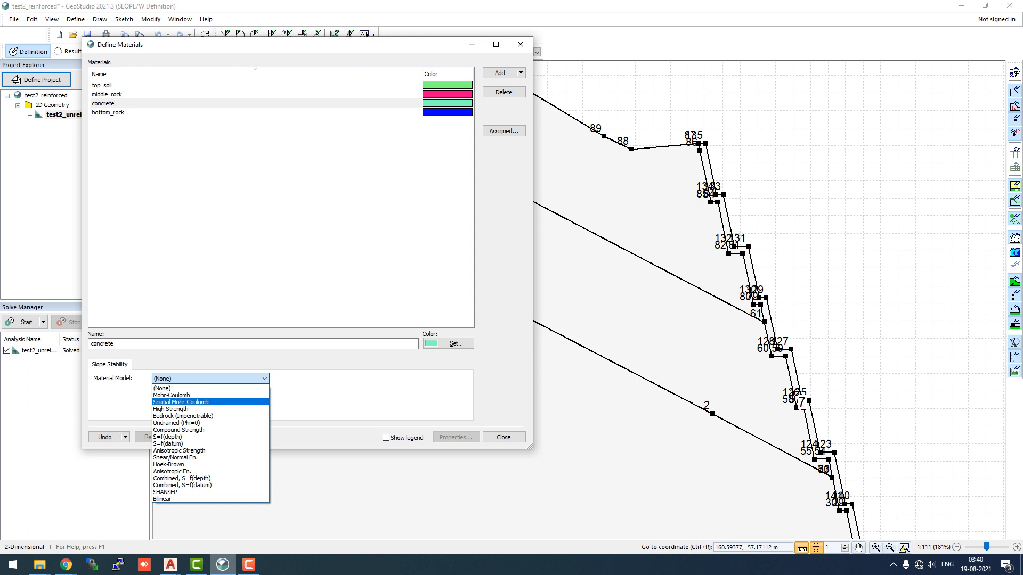
{"action": "left_click", "coordinate": [171, 410]}
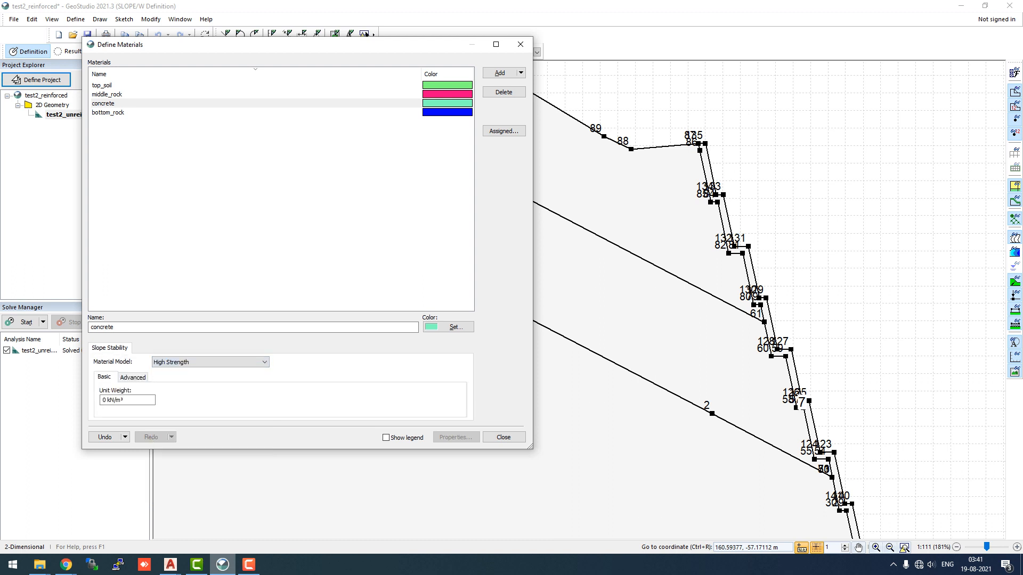
{"action": "left_click", "coordinate": [211, 362]}
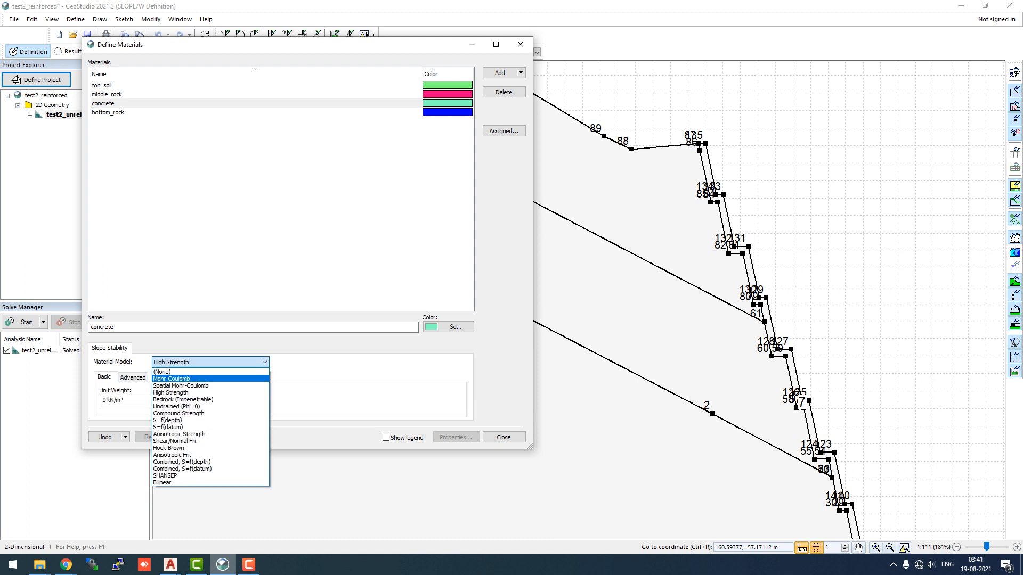
{"action": "left_click", "coordinate": [171, 379]}
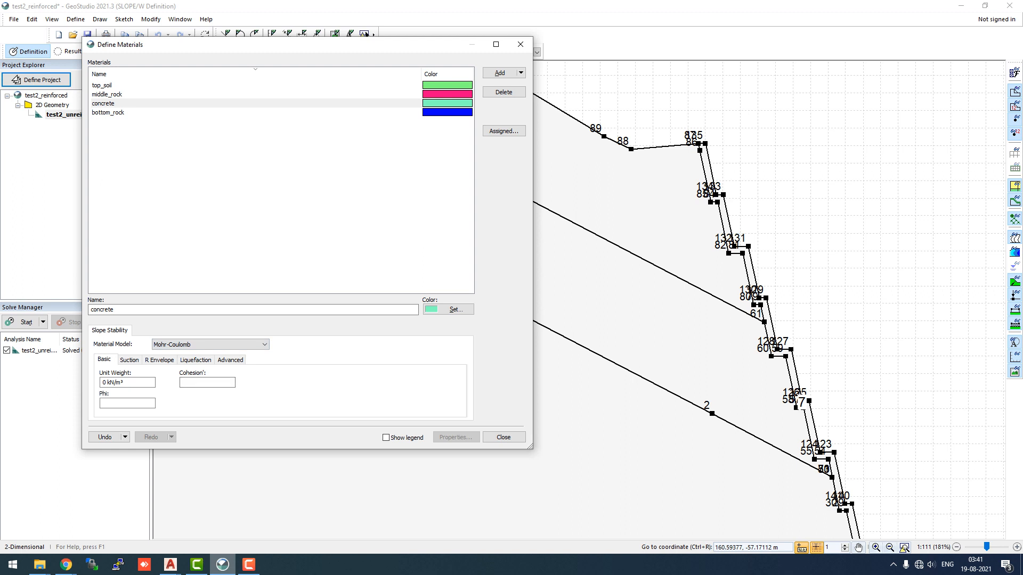
{"action": "left_click", "coordinate": [234, 345]}
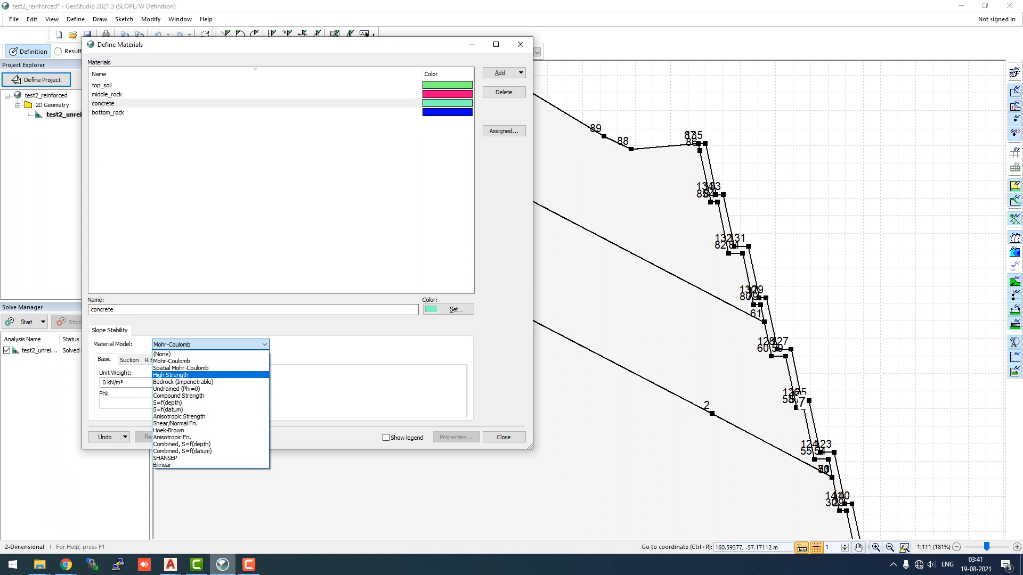
{"action": "left_click", "coordinate": [187, 375]}
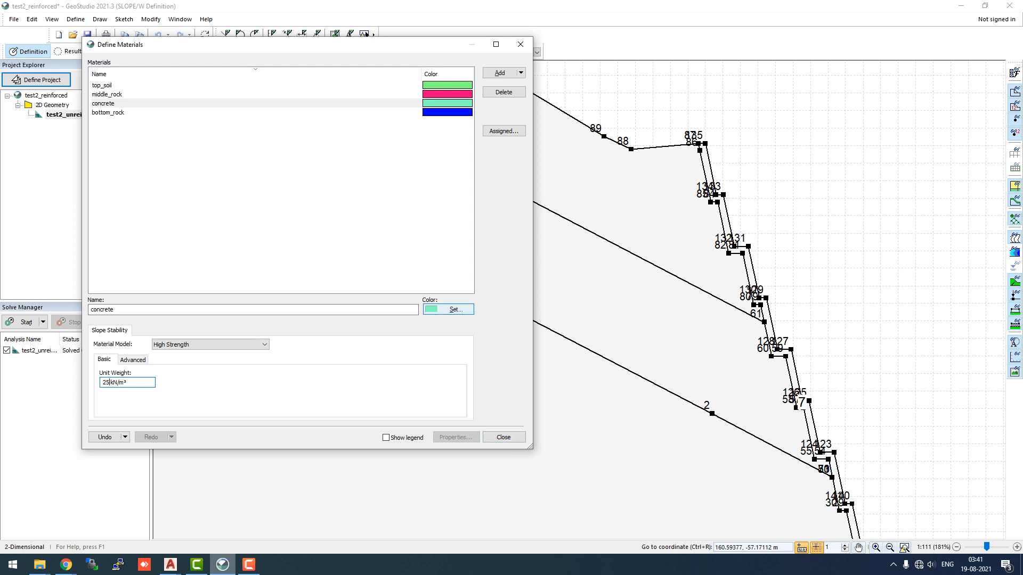
Change the concrete material's colour to yellow and close the material definitions
{"action": "left_click", "coordinate": [449, 310]}
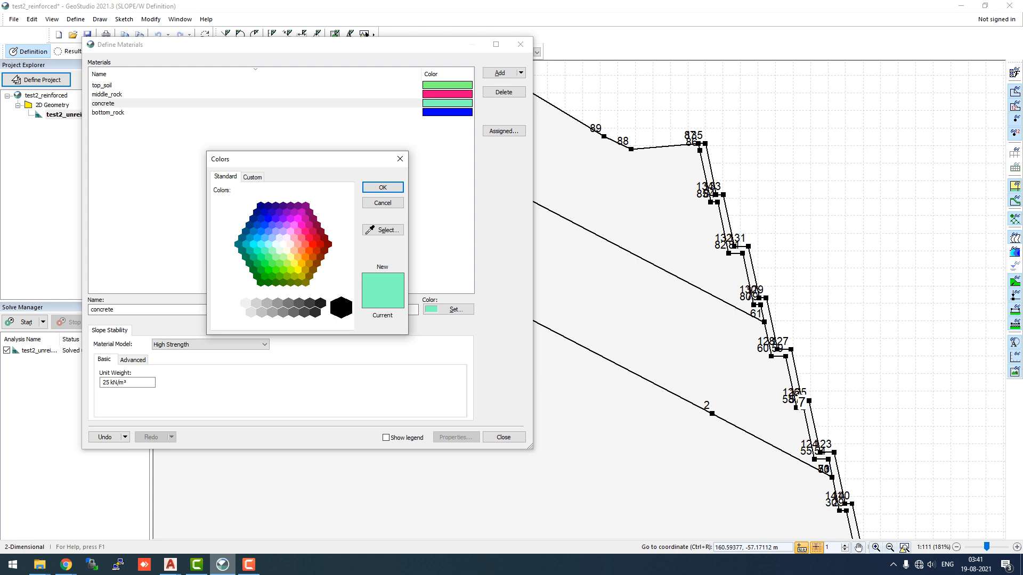
{"action": "left_click", "coordinate": [294, 264]}
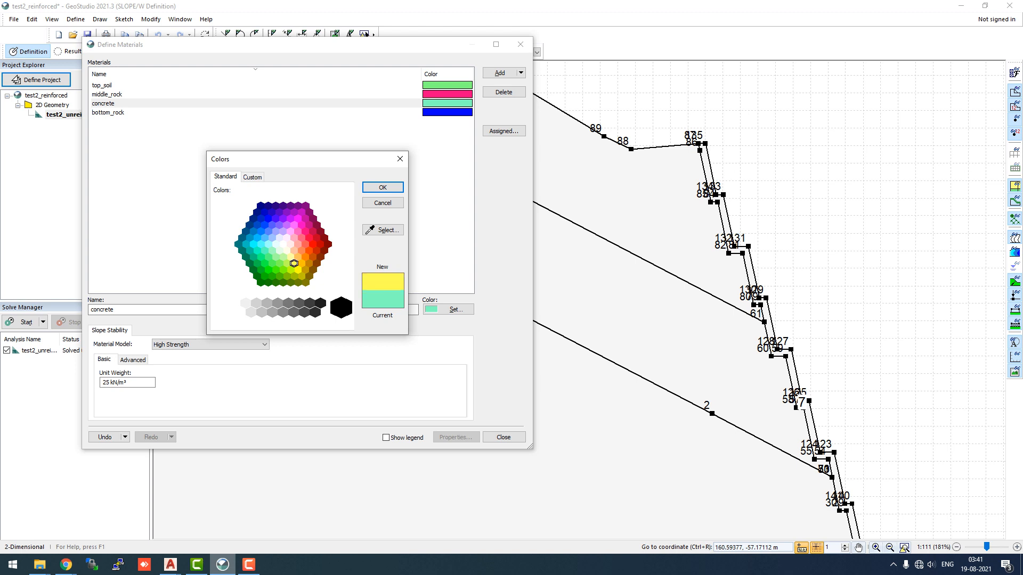
{"action": "left_click", "coordinate": [382, 187]}
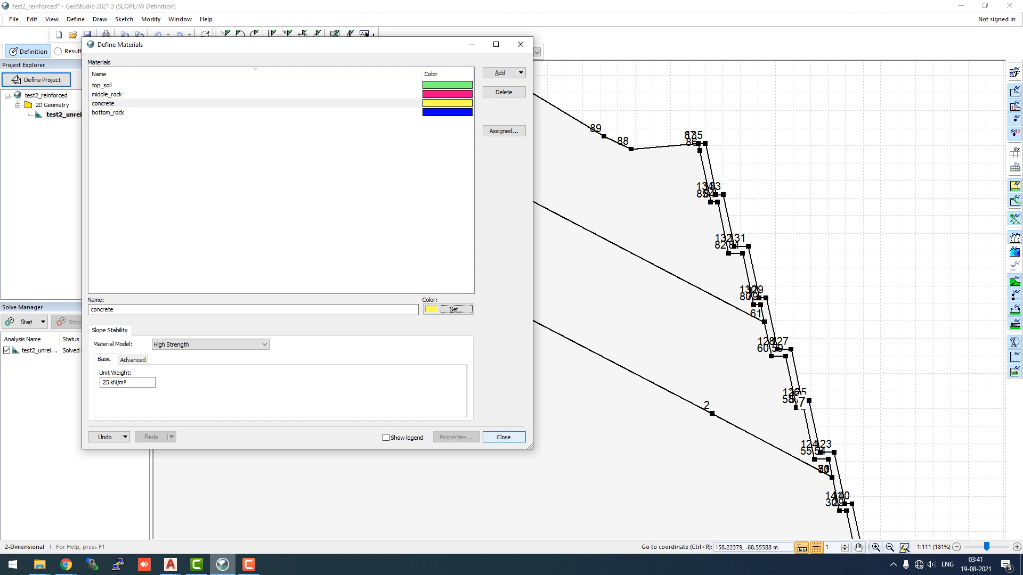
{"action": "left_click", "coordinate": [503, 437]}
Assign bottom_rock to the lowest region of the slope with Draw Materials
{"action": "scroll", "coordinate": [466, 286], "scroll_direction": "down", "scroll_amount": 3}
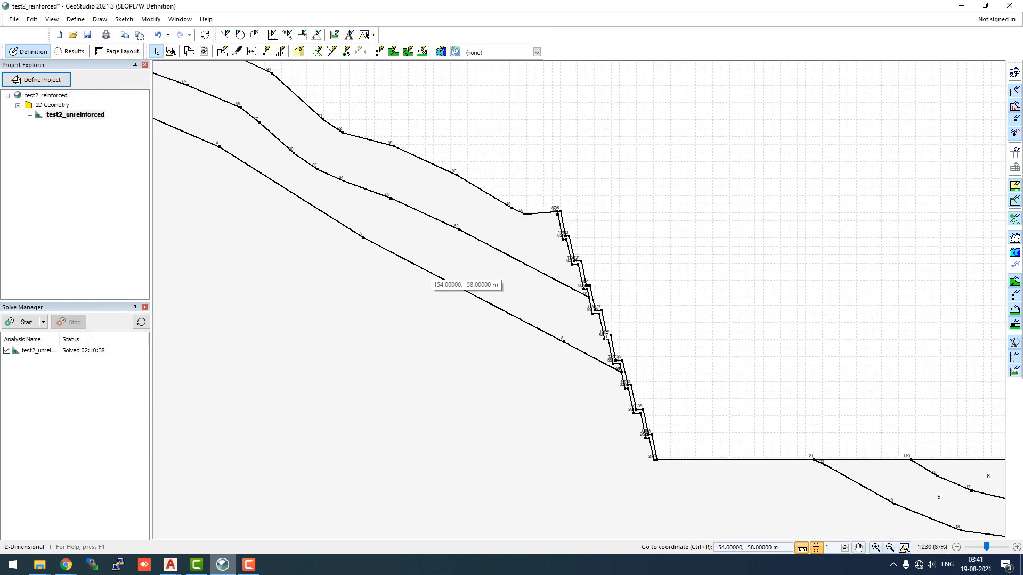
{"action": "scroll", "coordinate": [466, 285], "scroll_direction": "down", "scroll_amount": 3}
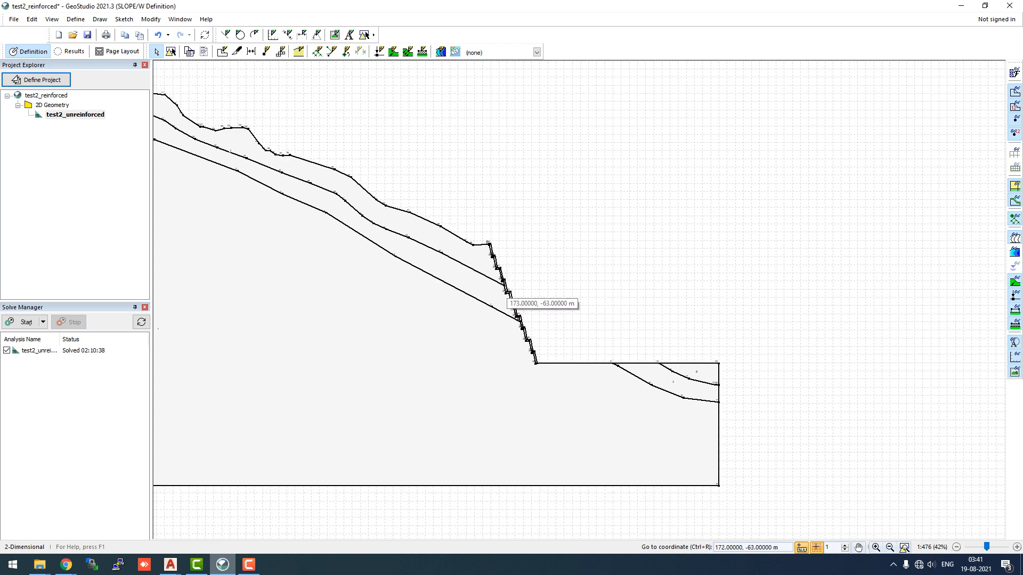
{"action": "scroll", "coordinate": [622, 270], "scroll_direction": "down", "scroll_amount": 1}
{"action": "scroll", "coordinate": [622, 270], "scroll_direction": "down", "scroll_amount": 3}
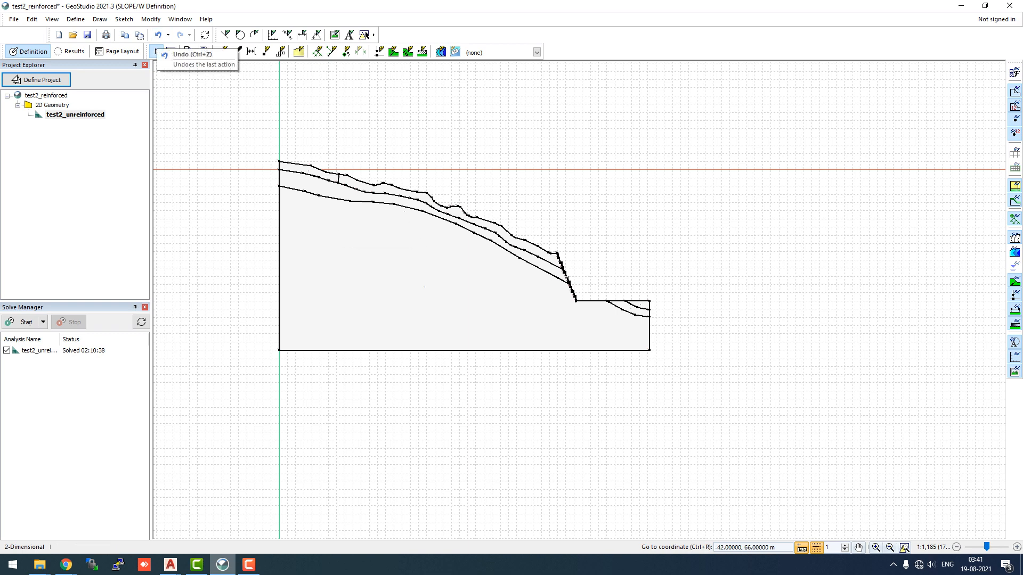
{"action": "left_click", "coordinate": [99, 19]}
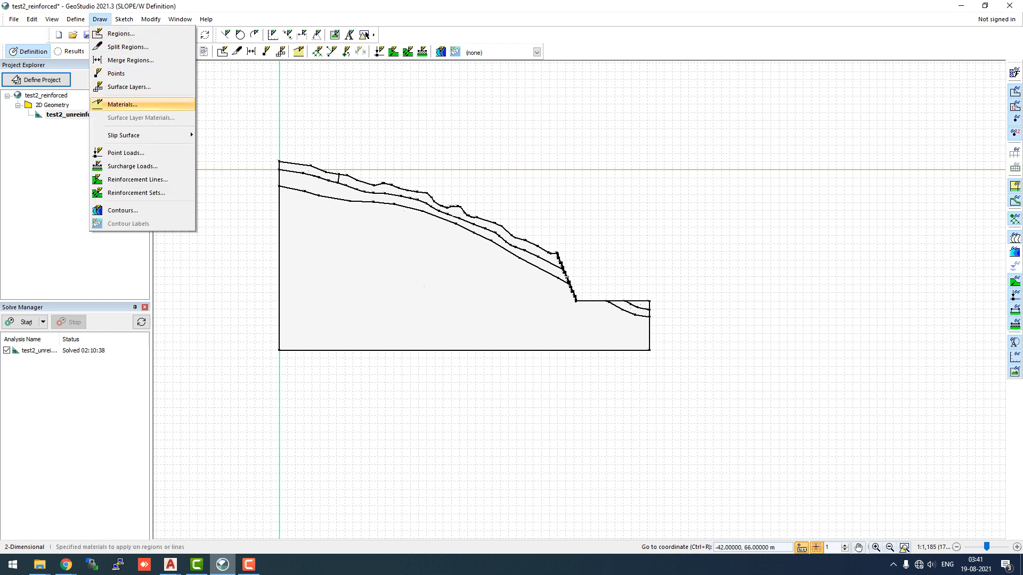
{"action": "left_click", "coordinate": [122, 104]}
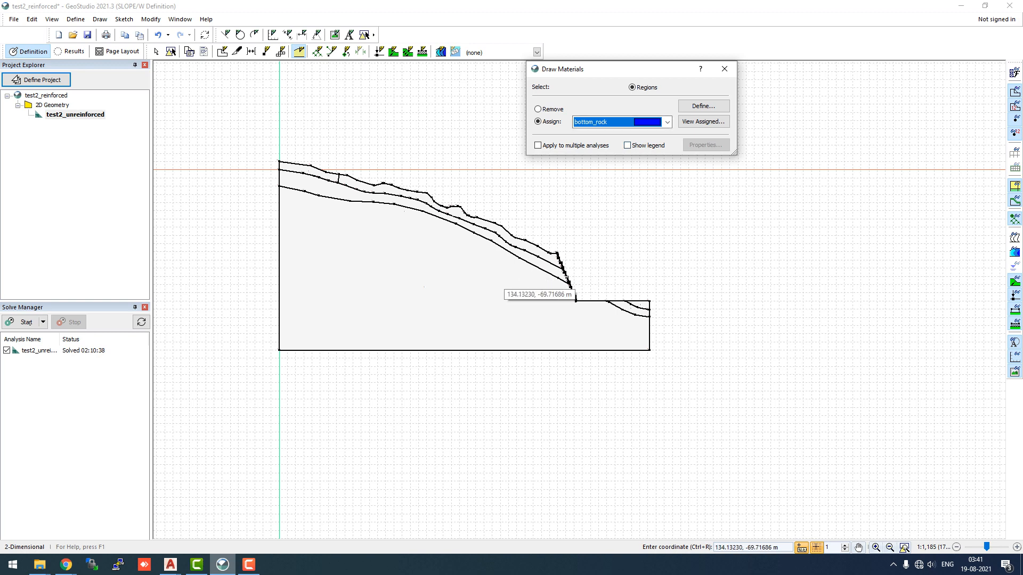
{"action": "left_click", "coordinate": [500, 281]}
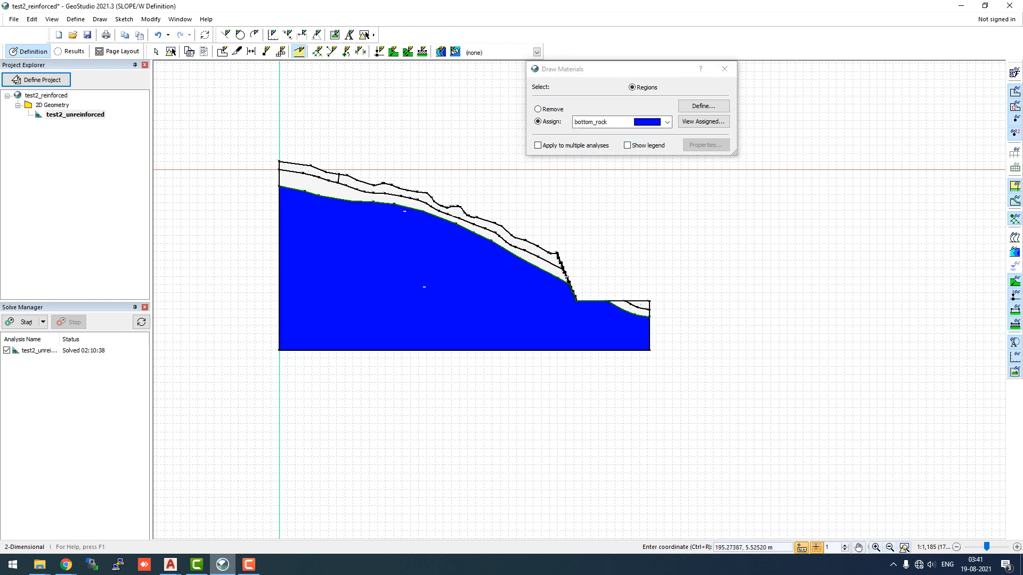
Assign middle_rock to the middle layer along the slope and the small region near the toe
{"action": "left_click", "coordinate": [667, 122]}
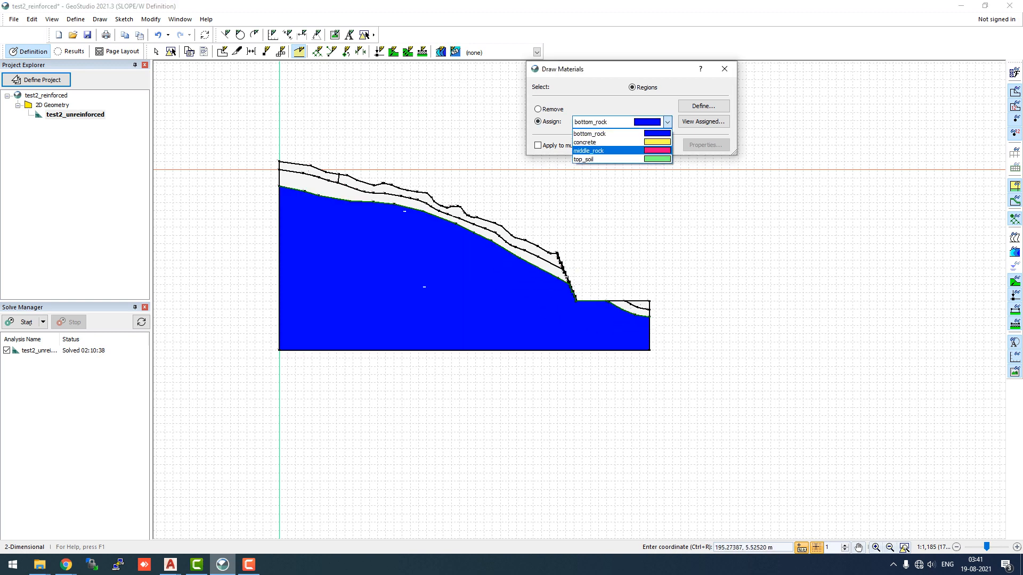
{"action": "left_click", "coordinate": [608, 150]}
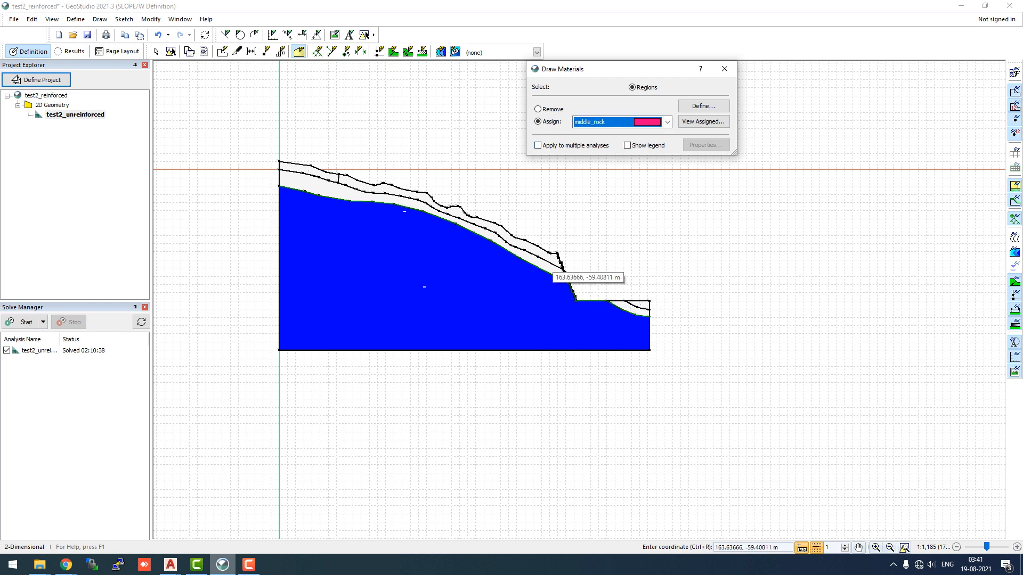
{"action": "left_click", "coordinate": [552, 272]}
{"action": "scroll", "coordinate": [661, 323], "scroll_direction": "up", "scroll_amount": 2}
{"action": "left_click", "coordinate": [600, 298]}
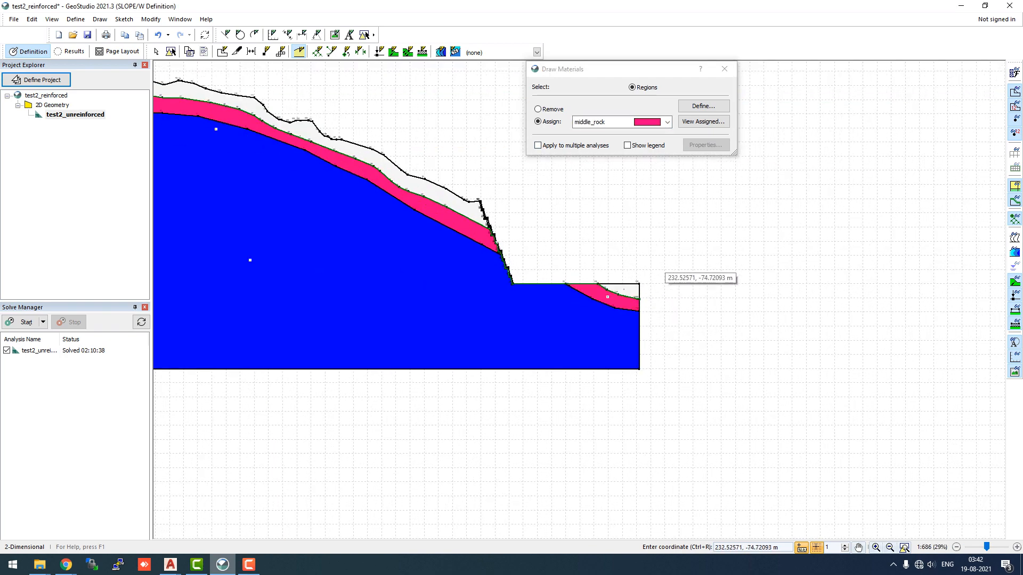
{"action": "scroll", "coordinate": [663, 273], "scroll_direction": "down", "scroll_amount": 2}
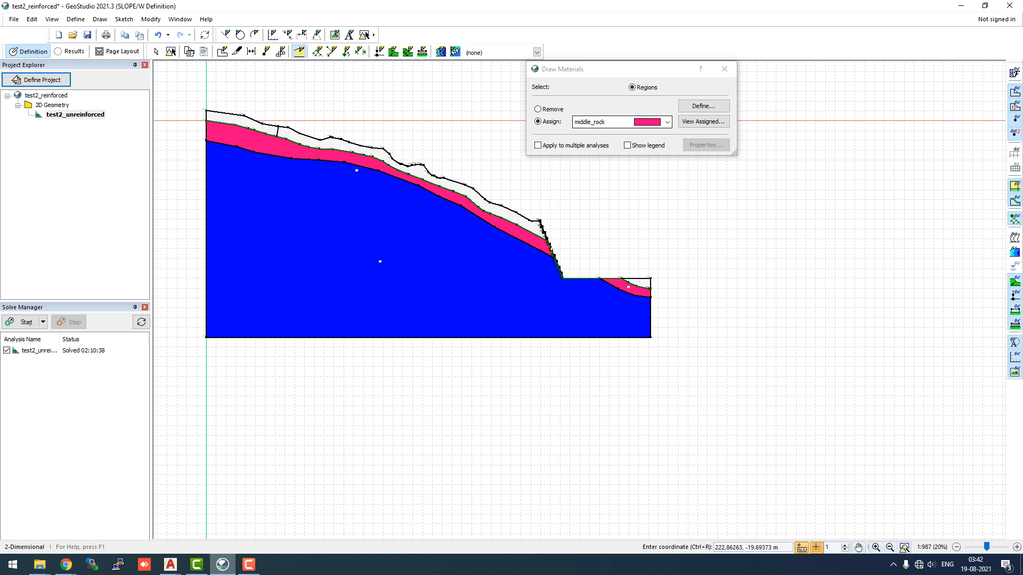
Assign top_soil to the upper soil layer, the crest region and the surface region at the toe
{"action": "left_click", "coordinate": [667, 122]}
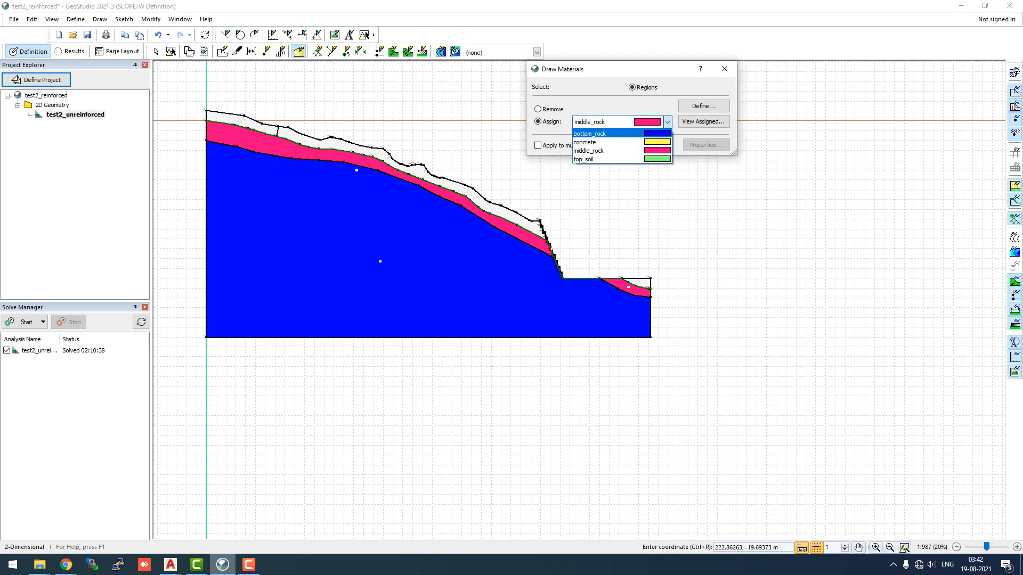
{"action": "left_click", "coordinate": [591, 159]}
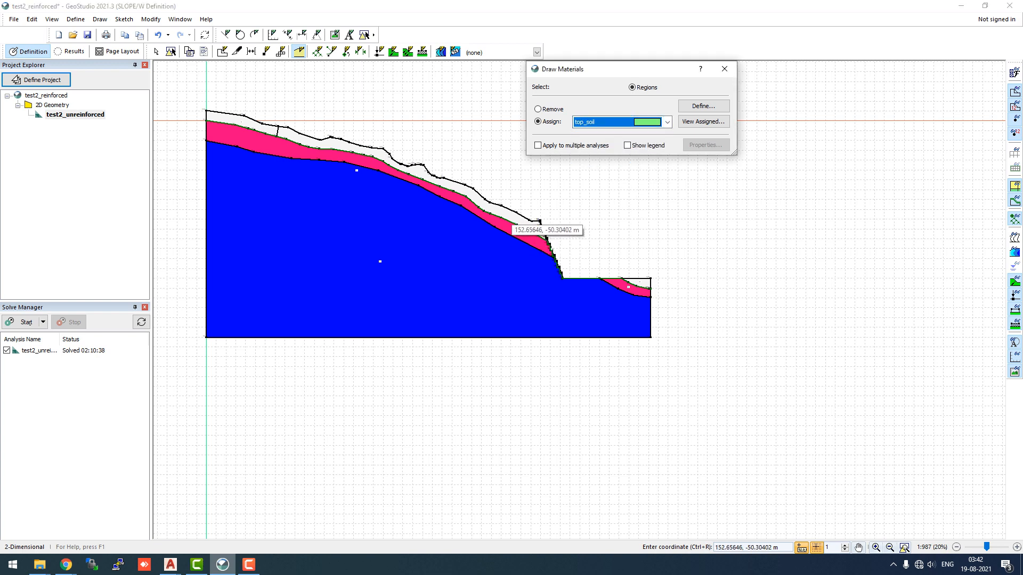
{"action": "left_click", "coordinate": [538, 223]}
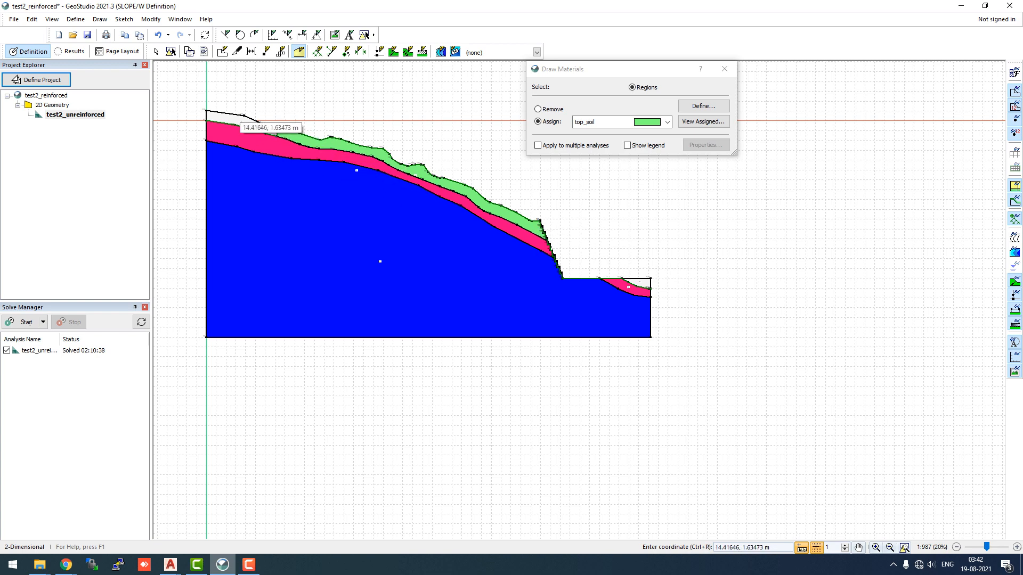
{"action": "left_click", "coordinate": [238, 117]}
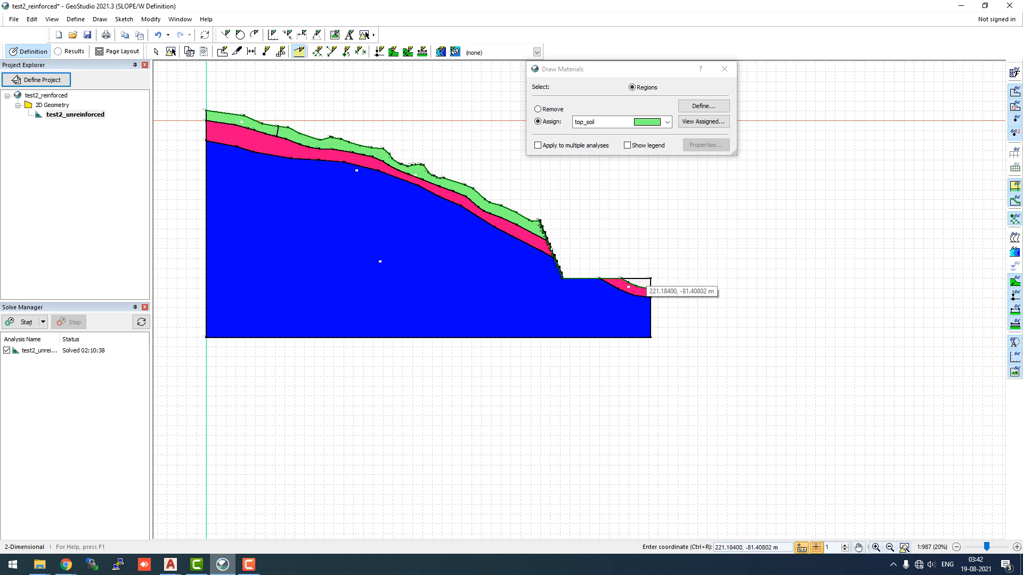
{"action": "left_click", "coordinate": [640, 284]}
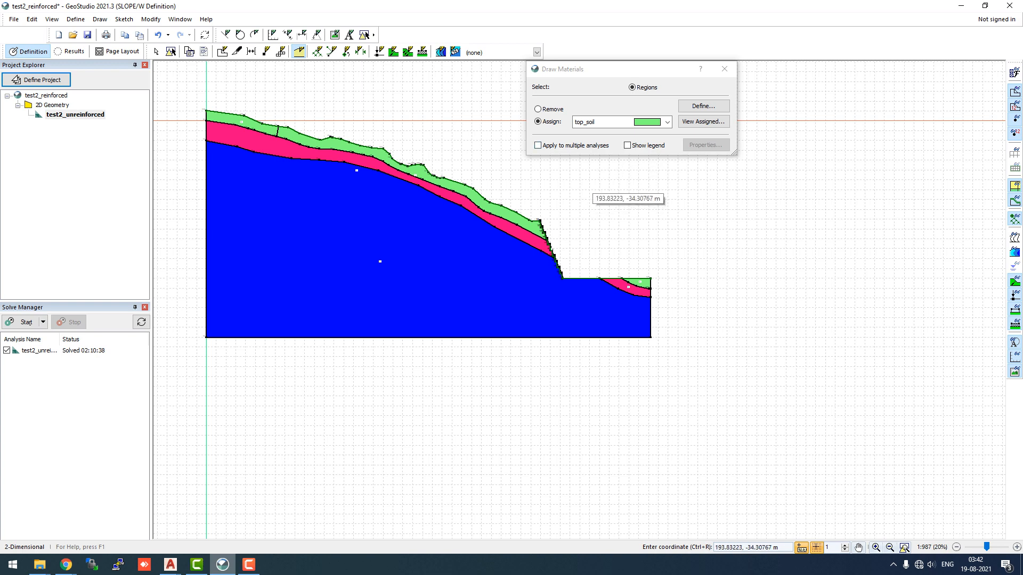
Assign concrete to the thin facing region along the steep slope face and close Draw Materials
{"action": "left_click", "coordinate": [656, 122]}
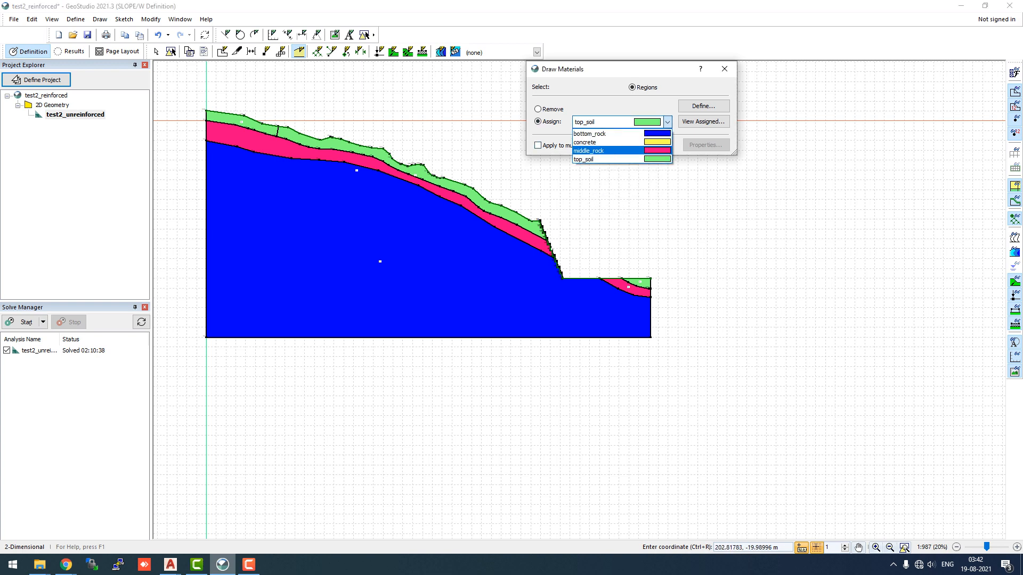
{"action": "left_click", "coordinate": [586, 142]}
{"action": "scroll", "coordinate": [556, 262], "scroll_direction": "up", "scroll_amount": 2}
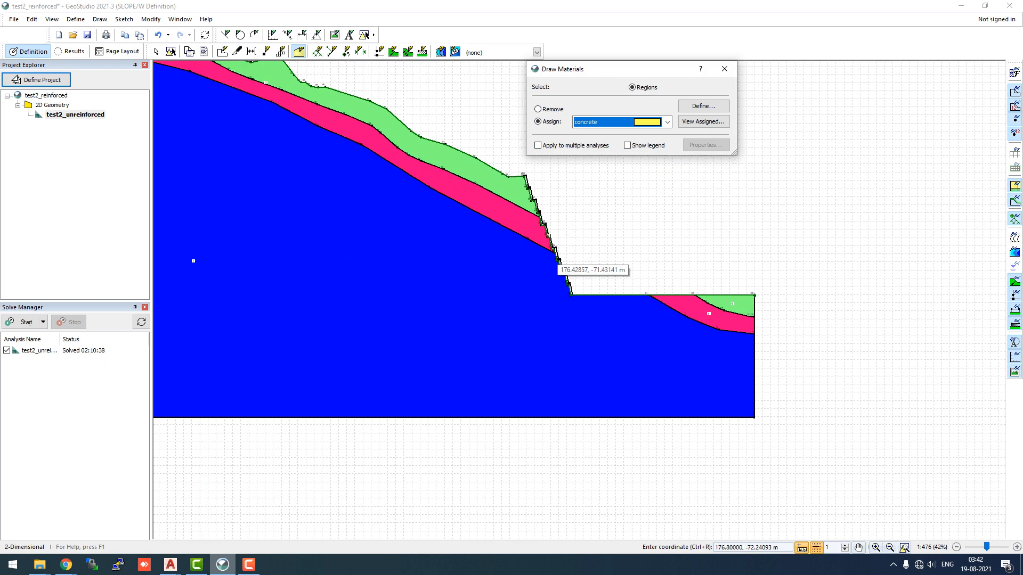
{"action": "scroll", "coordinate": [557, 263], "scroll_direction": "up", "scroll_amount": 6}
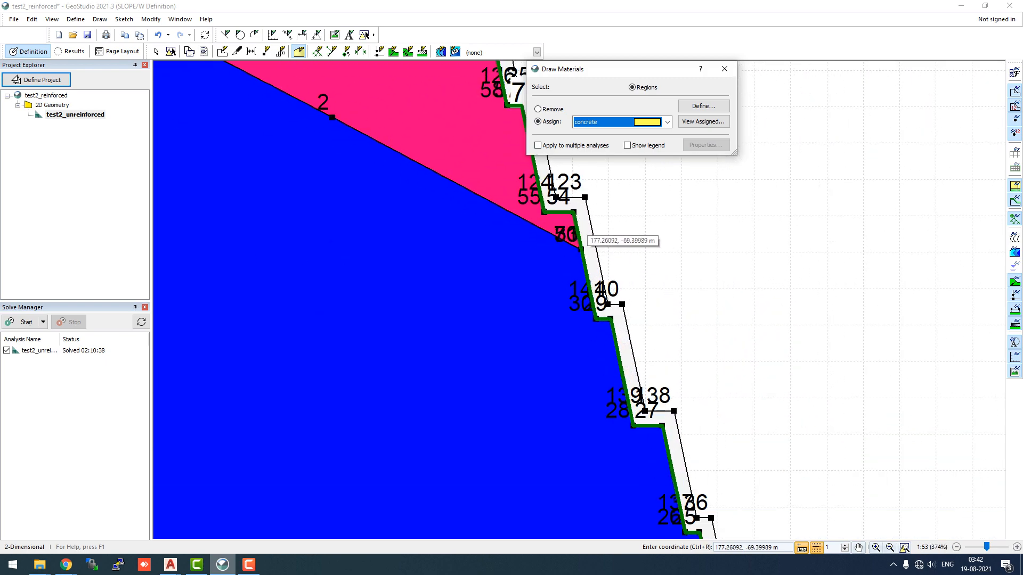
{"action": "left_click", "coordinate": [584, 237]}
{"action": "scroll", "coordinate": [535, 266], "scroll_direction": "down", "scroll_amount": 2}
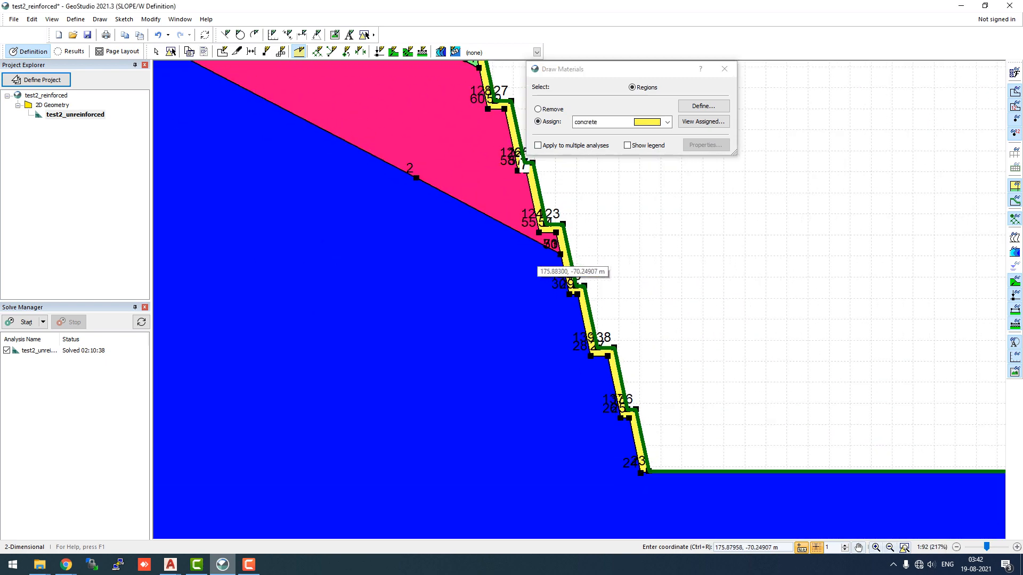
{"action": "scroll", "coordinate": [535, 264], "scroll_direction": "down", "scroll_amount": 3}
{"action": "scroll", "coordinate": [504, 166], "scroll_direction": "up", "scroll_amount": 2}
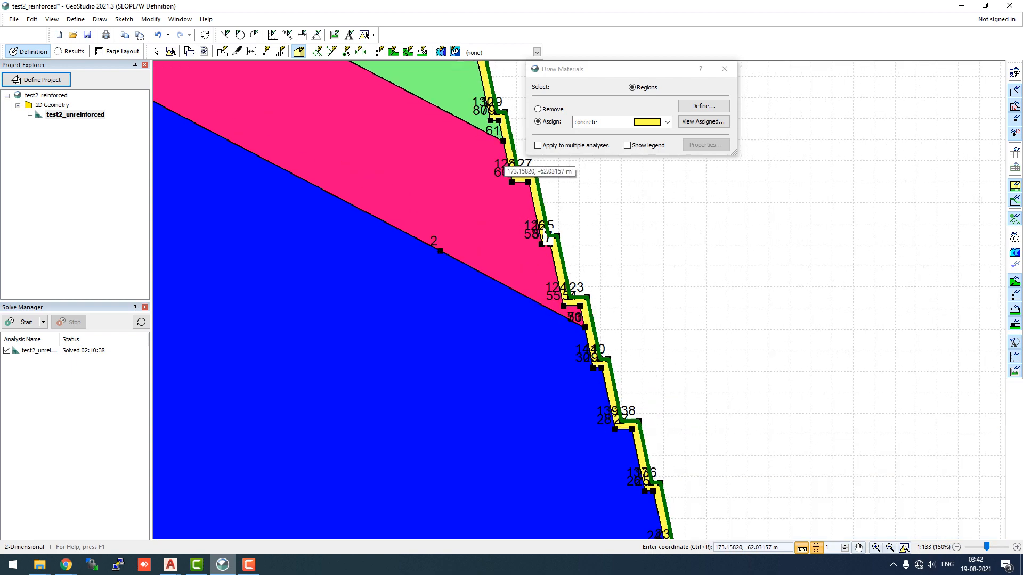
{"action": "scroll", "coordinate": [503, 167], "scroll_direction": "up", "scroll_amount": 3}
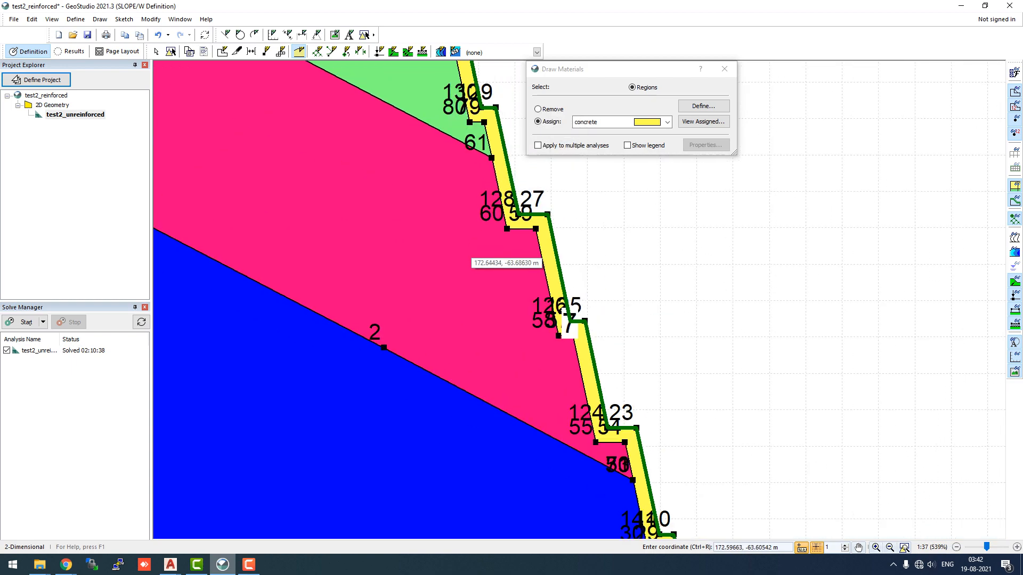
{"action": "scroll", "coordinate": [469, 257], "scroll_direction": "down", "scroll_amount": 10}
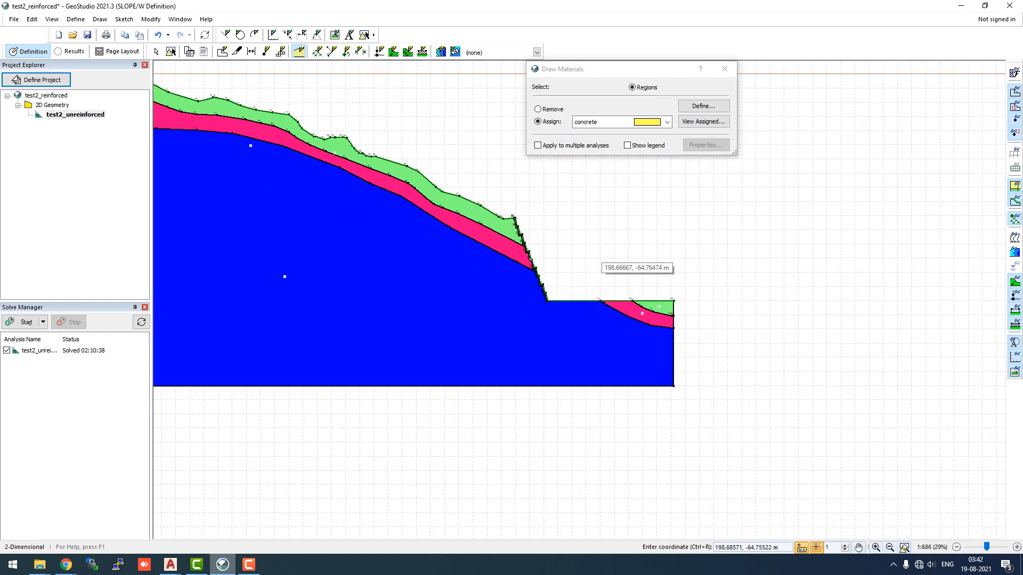
{"action": "scroll", "coordinate": [596, 261], "scroll_direction": "down", "scroll_amount": 1}
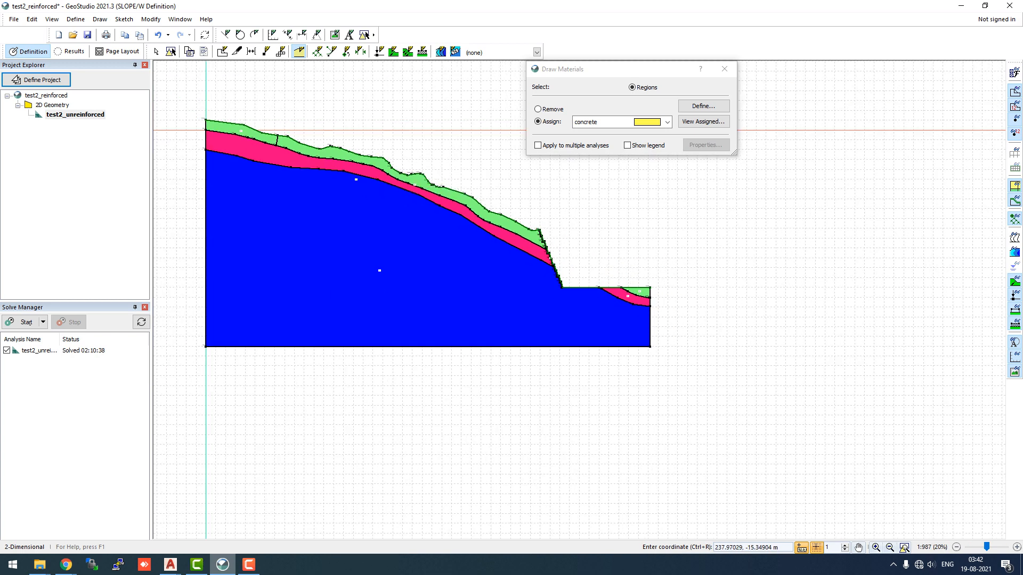
{"action": "key", "text": "Escape"}
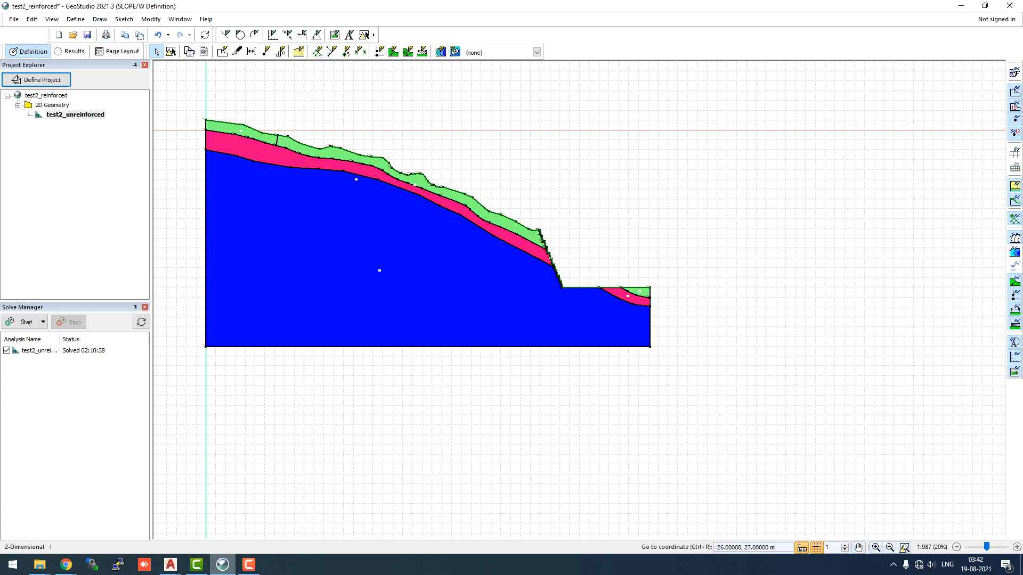
Save the project
{"action": "left_click", "coordinate": [14, 19]}
{"action": "left_click", "coordinate": [21, 77]}
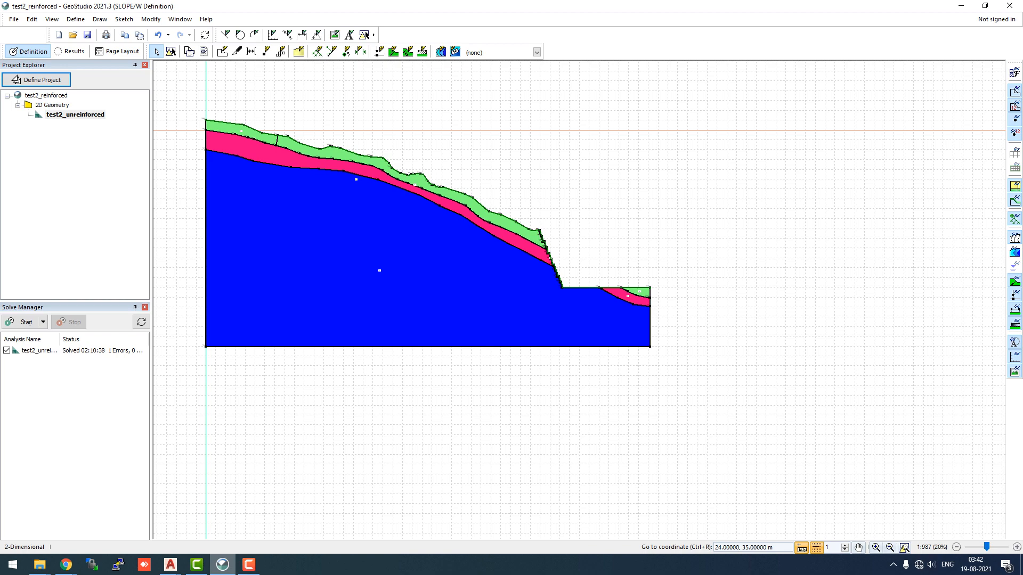
{"action": "scroll", "coordinate": [635, 319], "scroll_direction": "up", "scroll_amount": 3}
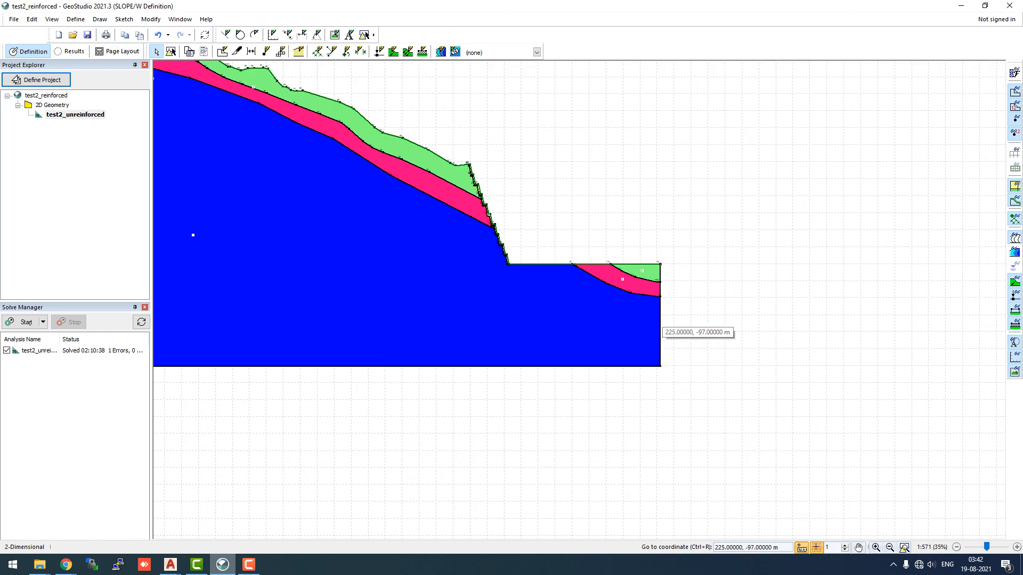
{"action": "scroll", "coordinate": [354, 187], "scroll_direction": "down", "scroll_amount": 6}
{"action": "scroll", "coordinate": [489, 244], "scroll_direction": "up", "scroll_amount": 3}
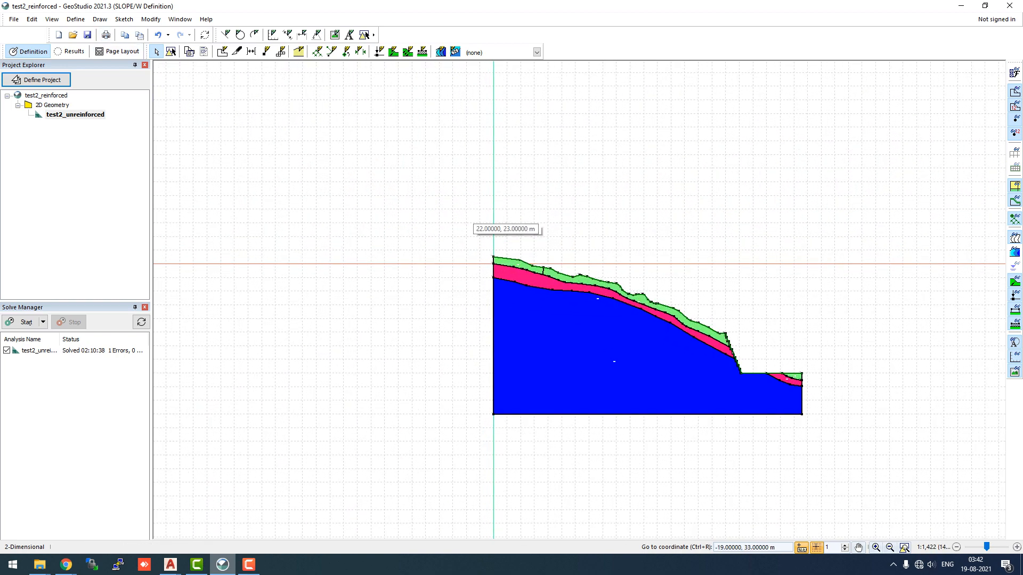
Define the seismic load with a horizontal coefficient of 0.15 and a vertical coefficient of 0.1
{"action": "left_click", "coordinate": [76, 19]}
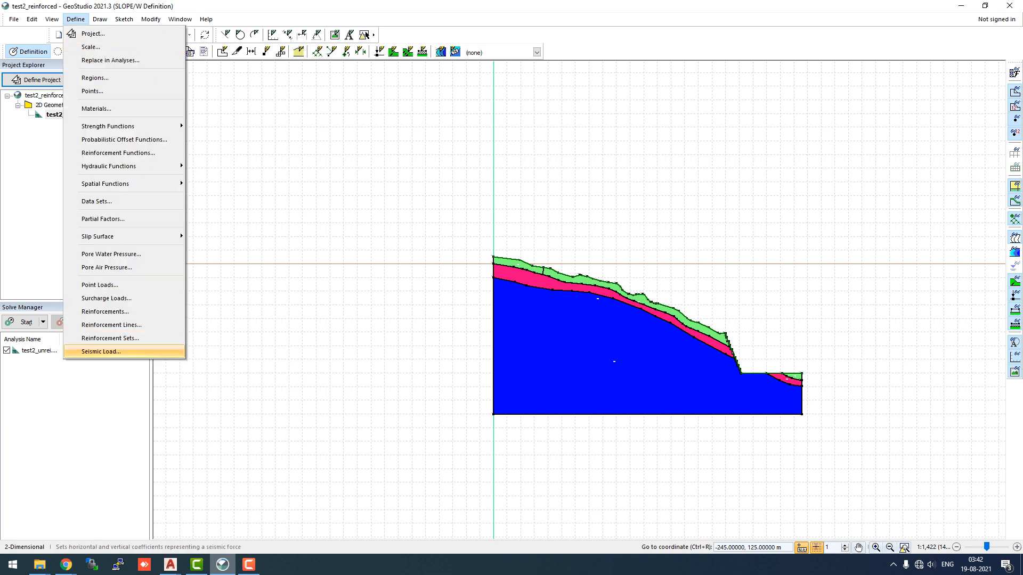
{"action": "left_click", "coordinate": [101, 352]}
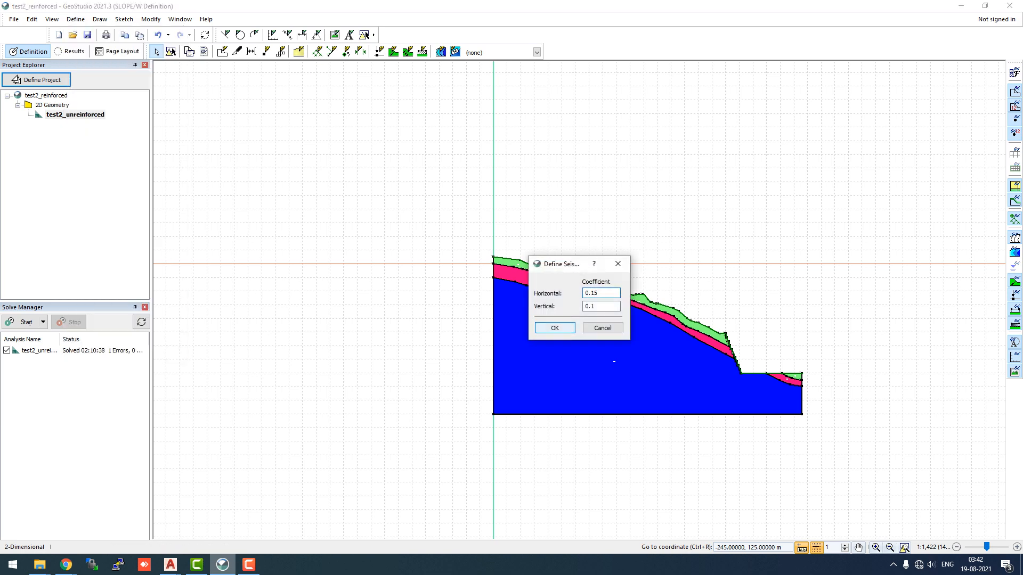
{"action": "left_click", "coordinate": [554, 328]}
Open the pore-water pressure Ru coefficients for the materials and close them
{"action": "left_click", "coordinate": [76, 19]}
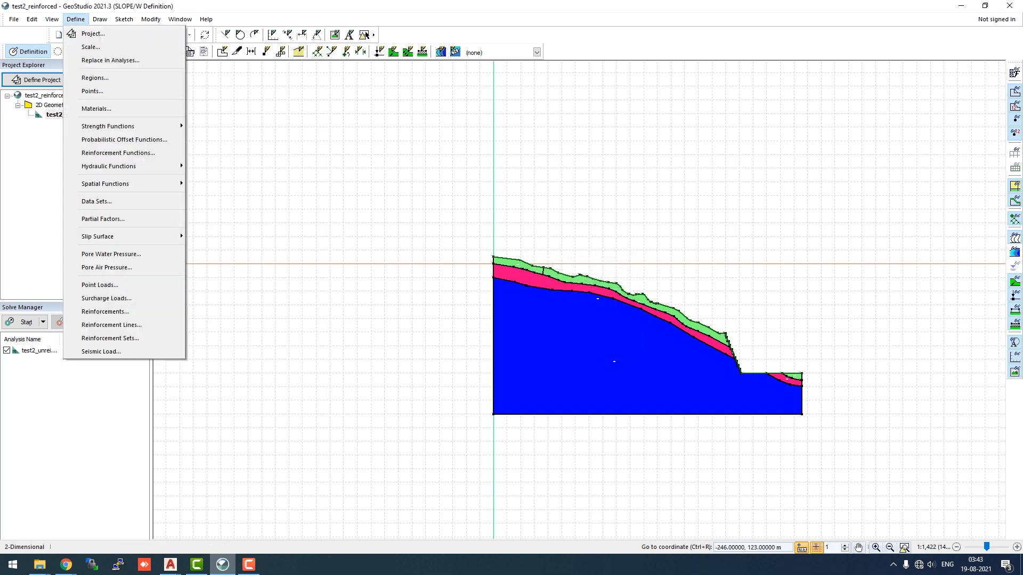
{"action": "left_click", "coordinate": [110, 254]}
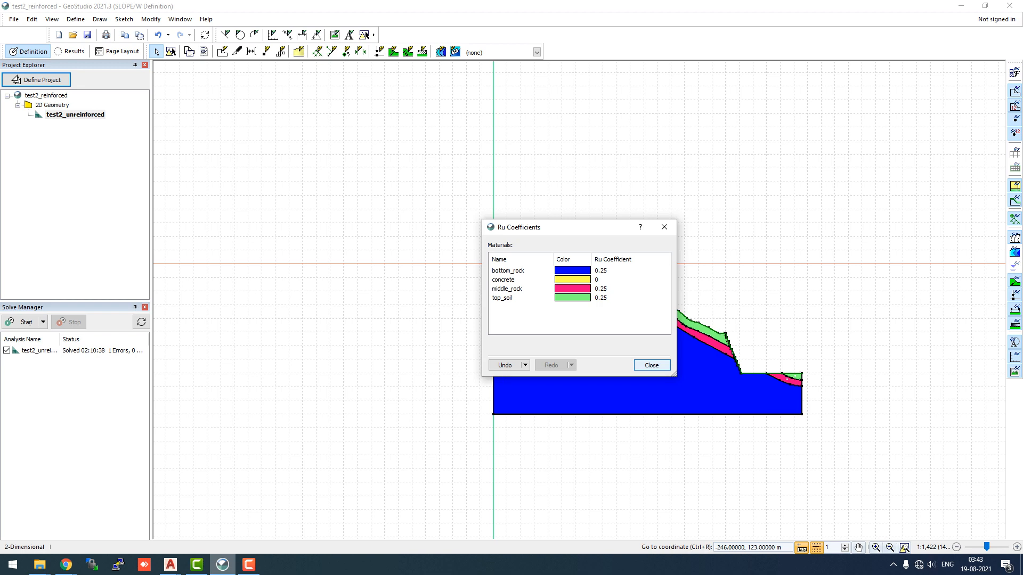
{"action": "left_click", "coordinate": [652, 365]}
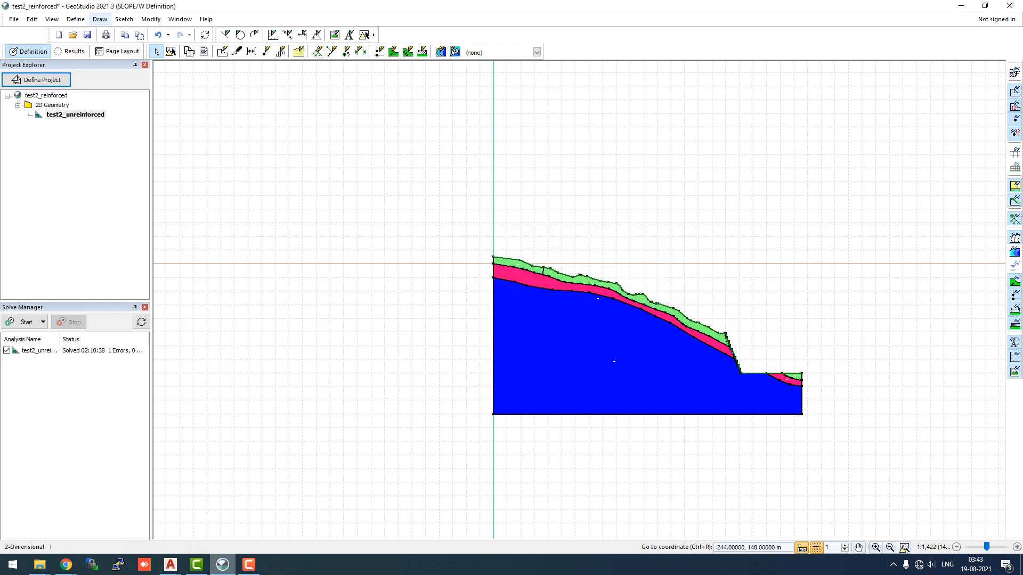
Draw a slip surface grid above the slope and set its Y increments to 10
{"action": "left_click", "coordinate": [100, 19]}
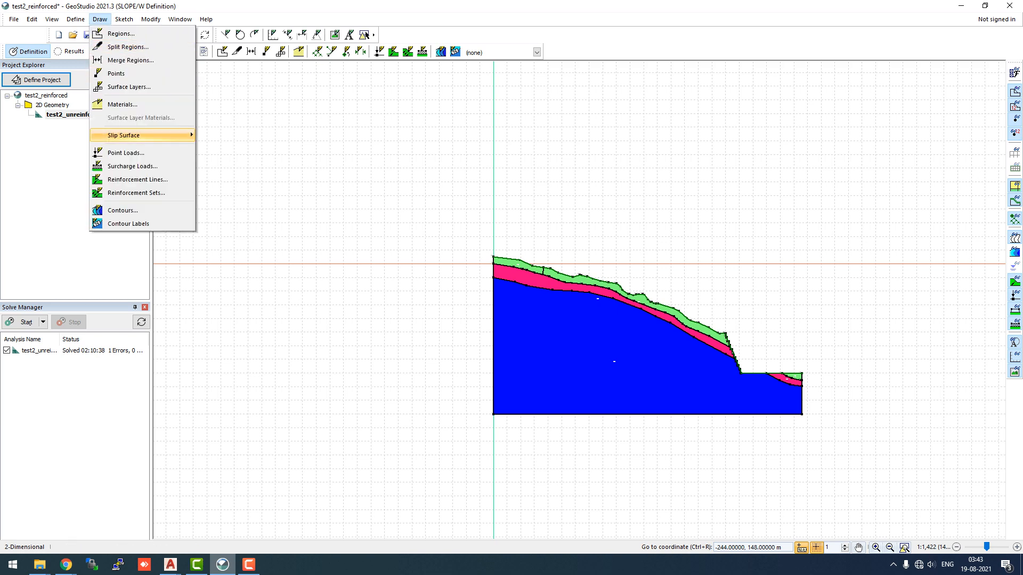
{"action": "mouse_move", "coordinate": [128, 135]}
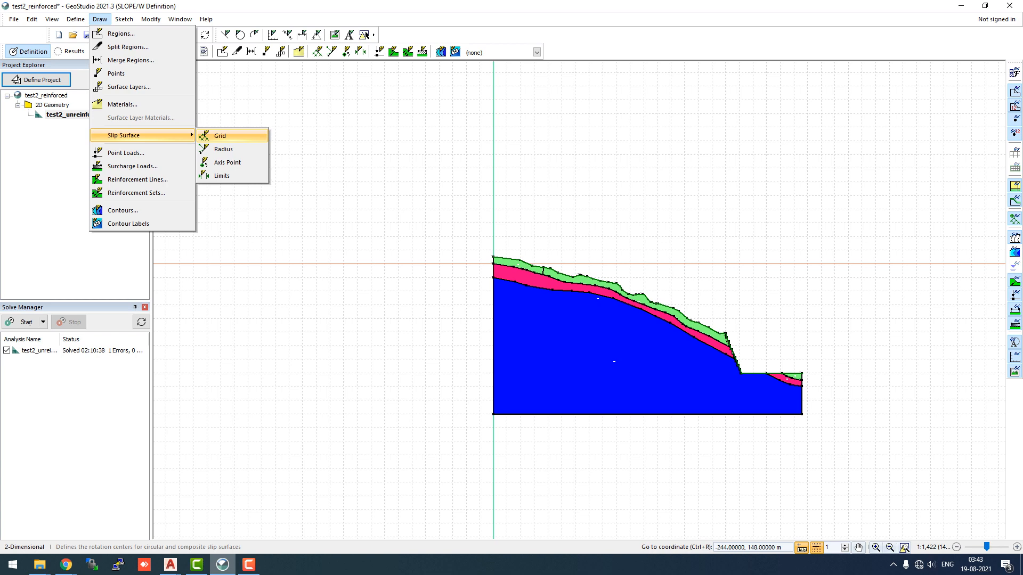
{"action": "left_click", "coordinate": [221, 136]}
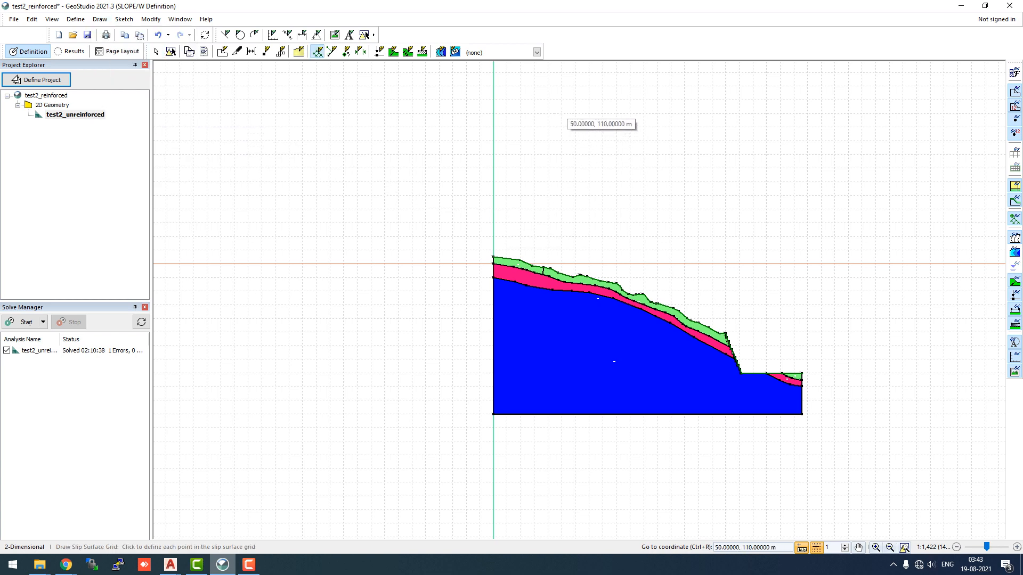
{"action": "left_click", "coordinate": [561, 114]}
{"action": "left_click", "coordinate": [543, 203]}
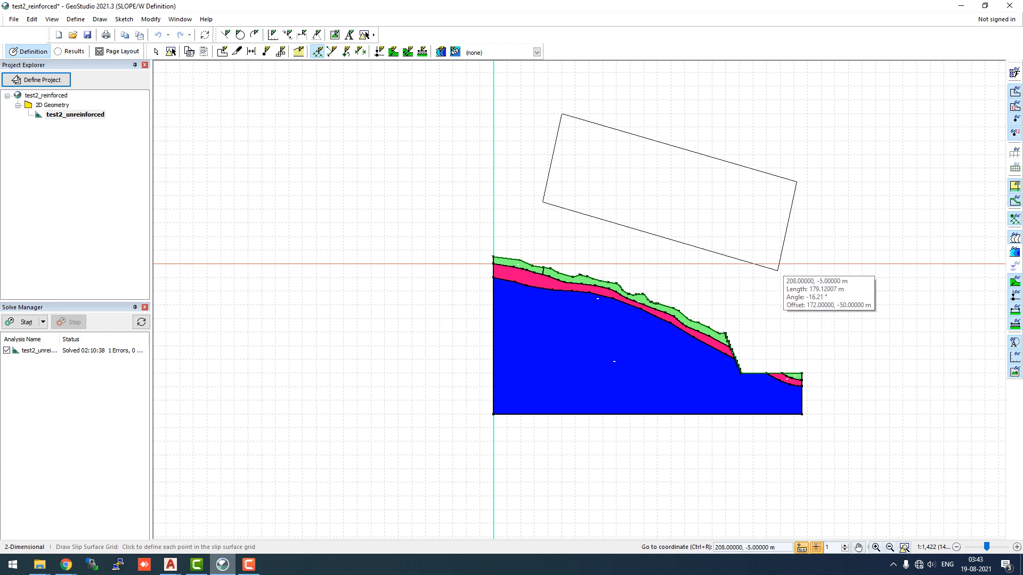
{"action": "left_click", "coordinate": [779, 271]}
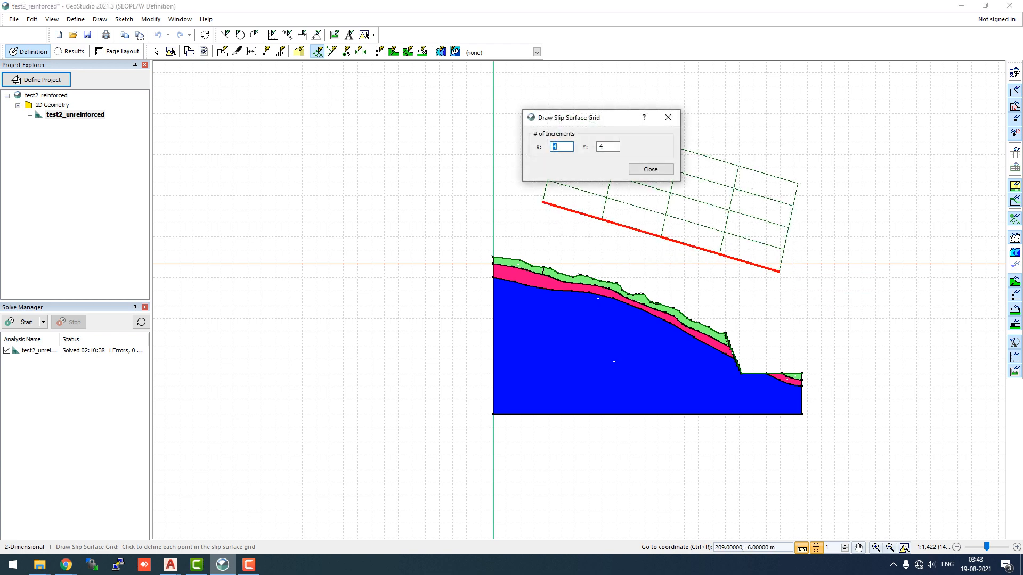
{"action": "key", "text": "Tab"}
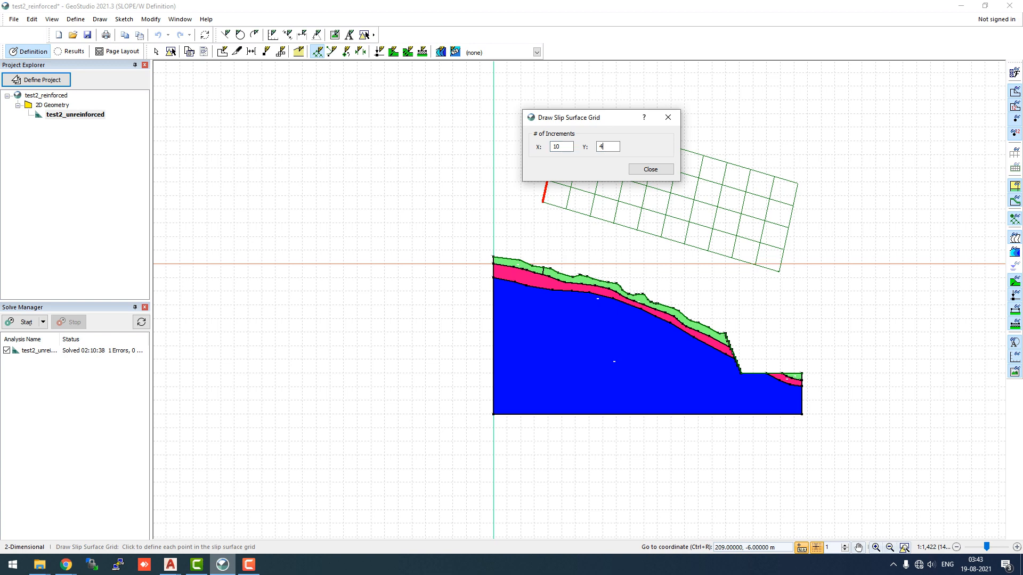
{"action": "type", "text": "10"}
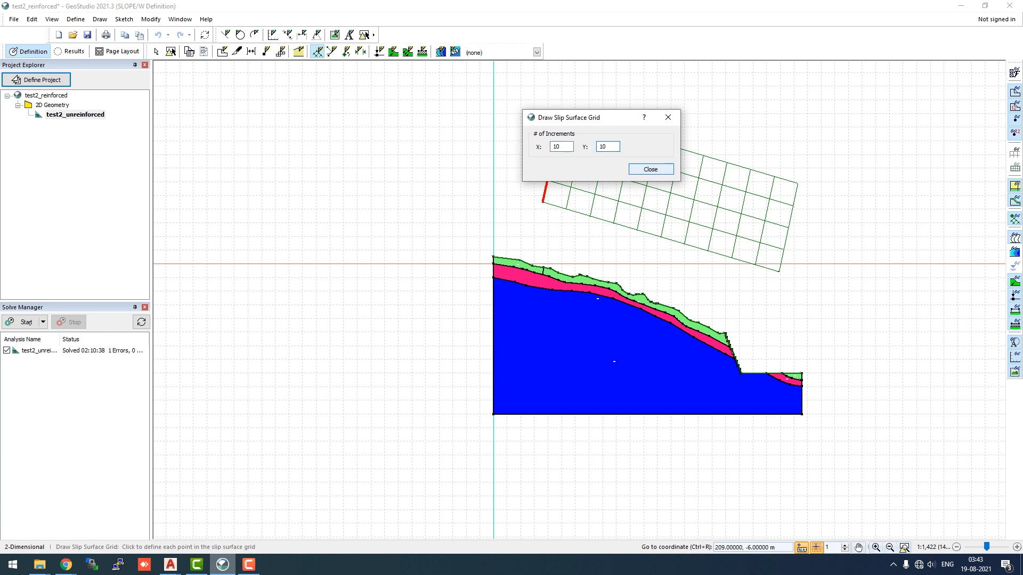
{"action": "left_click", "coordinate": [651, 170]}
Draw the slip surface radius as a four-point box spanning the slope face from crest to toe
{"action": "left_click", "coordinate": [100, 19]}
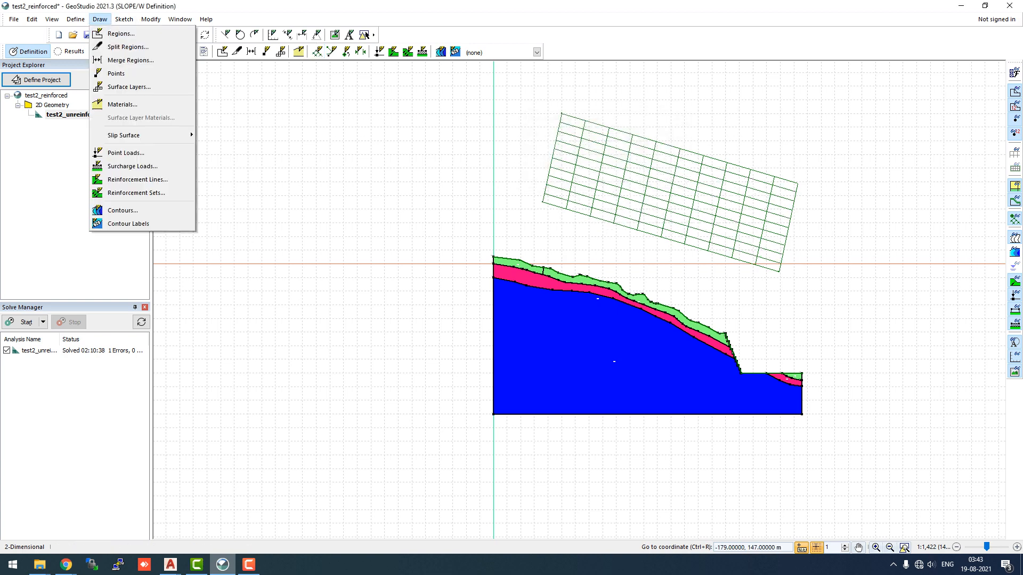
{"action": "left_click", "coordinate": [224, 149]}
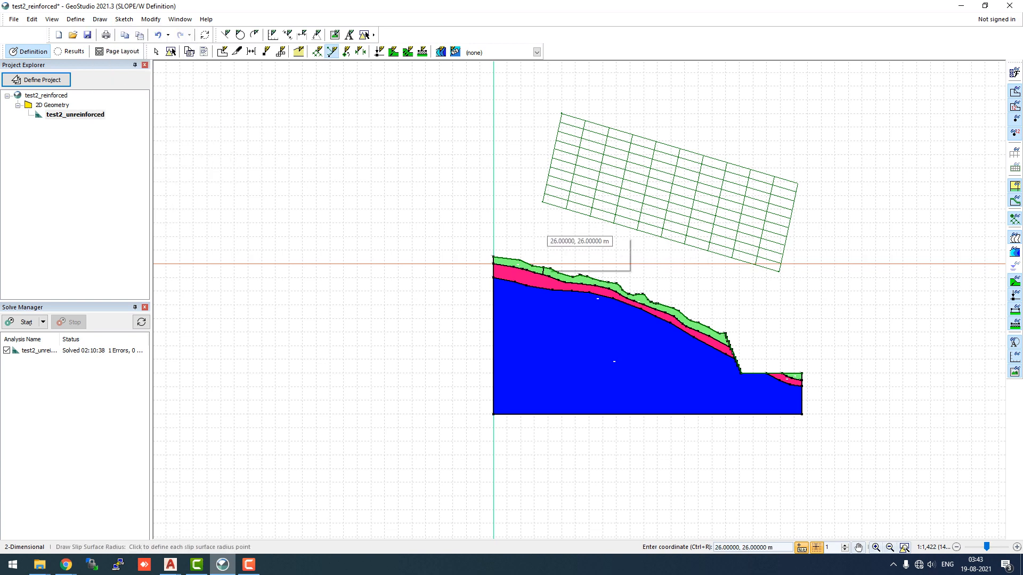
{"action": "left_click", "coordinate": [529, 228]}
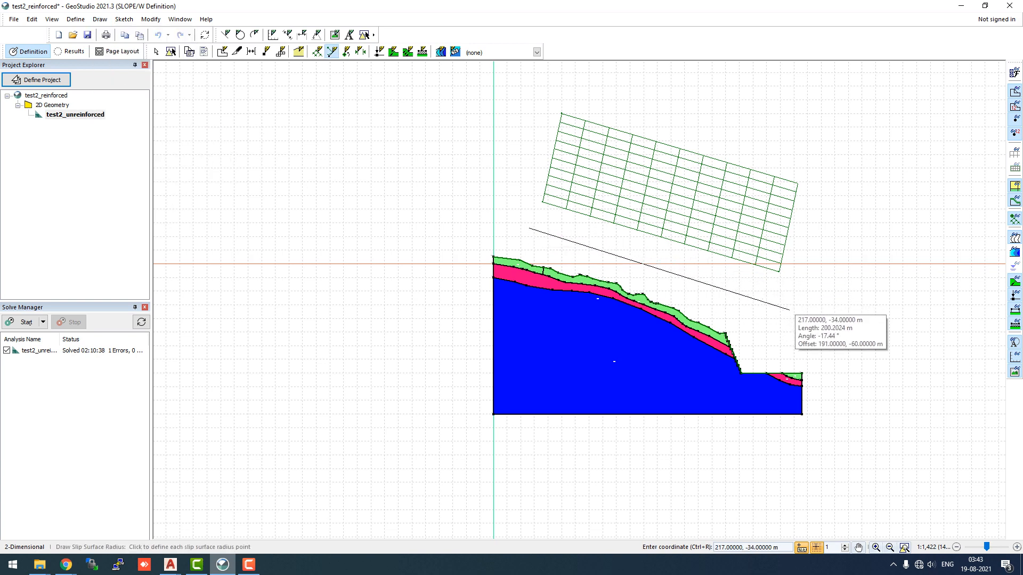
{"action": "left_click", "coordinate": [786, 349]}
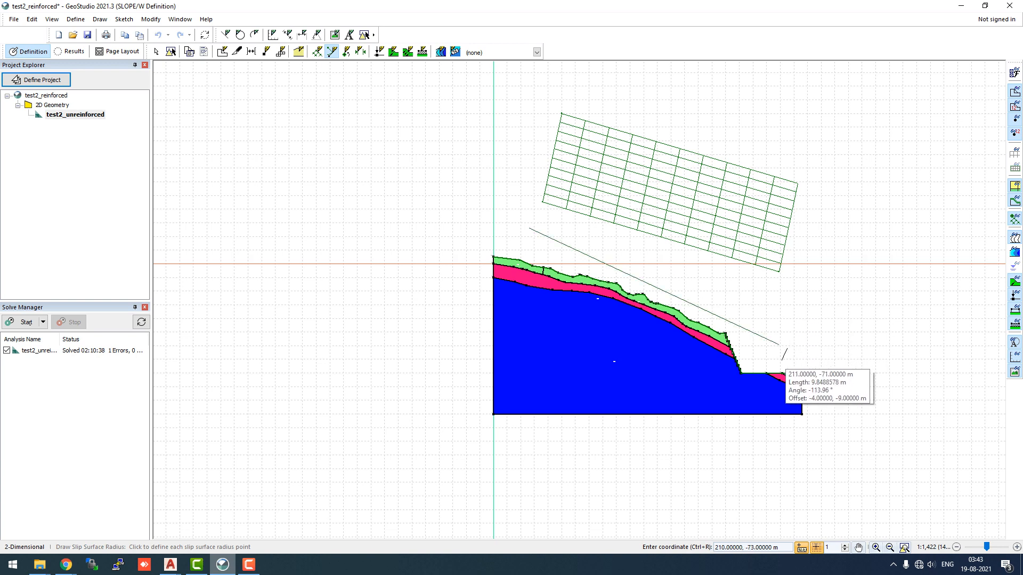
{"action": "left_click", "coordinate": [781, 403]}
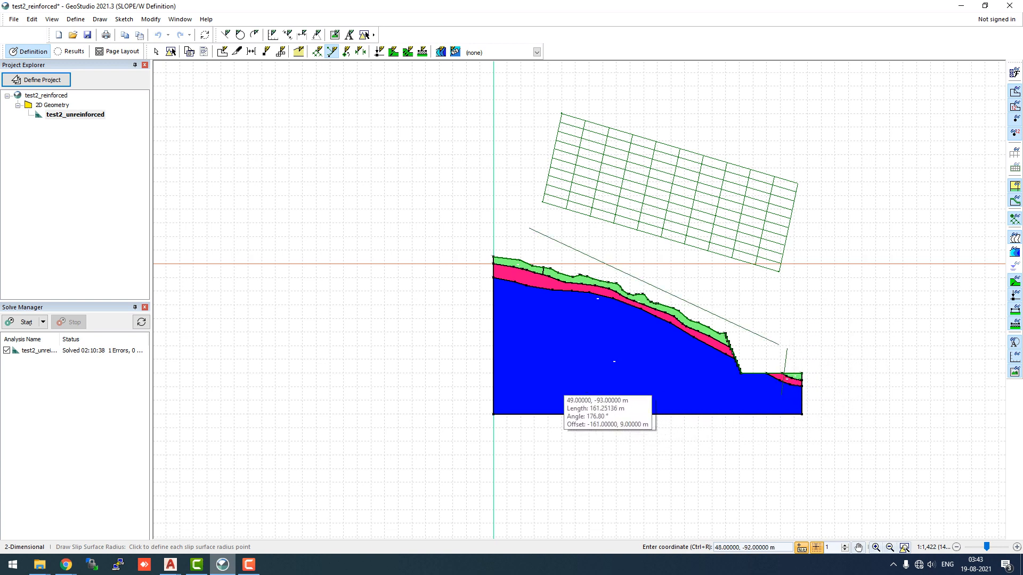
{"action": "left_click", "coordinate": [515, 395]}
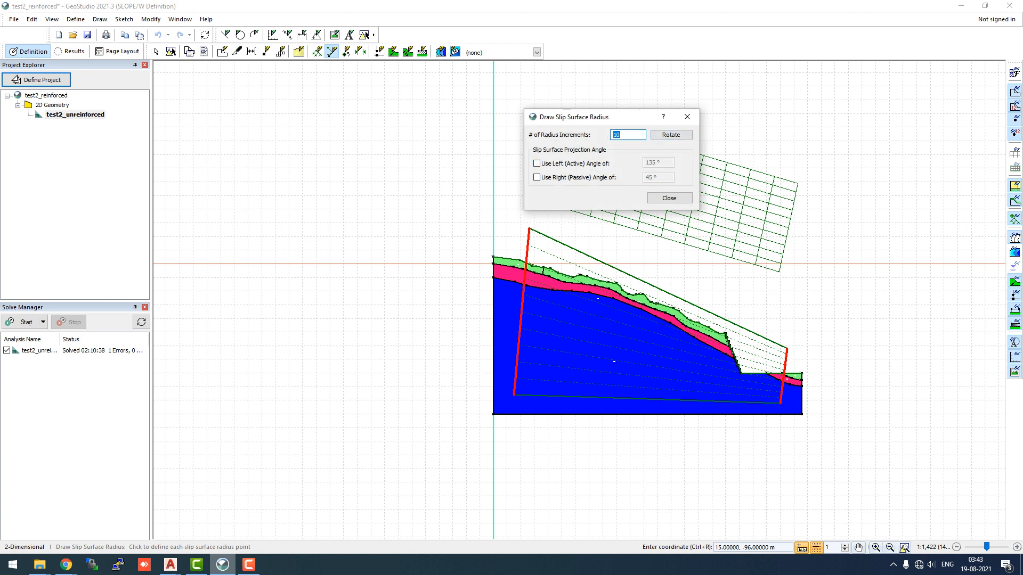
{"action": "left_click", "coordinate": [669, 198]}
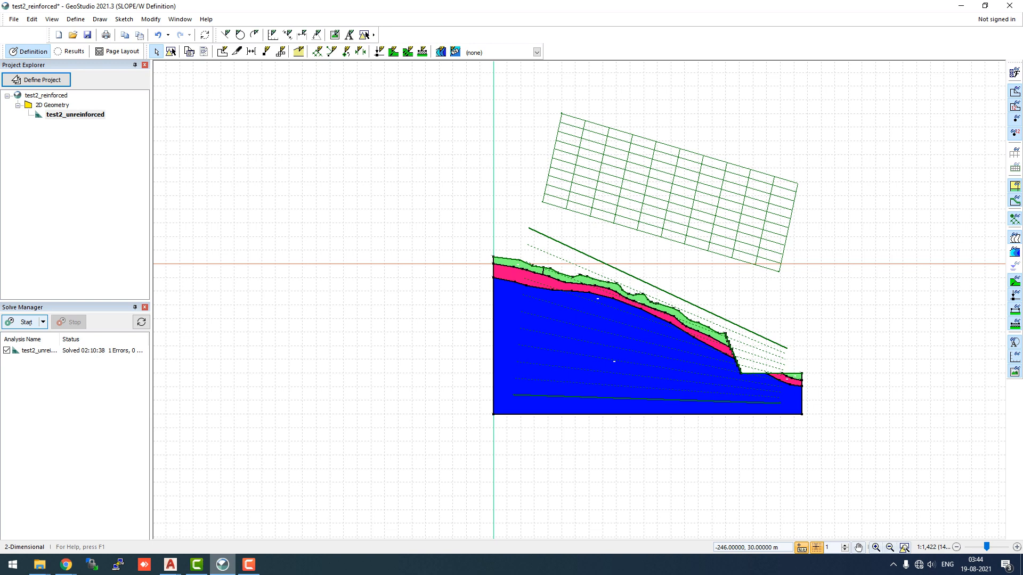
Solve the analysis and select the first slip surfaces in the results list
{"action": "left_click", "coordinate": [26, 322]}
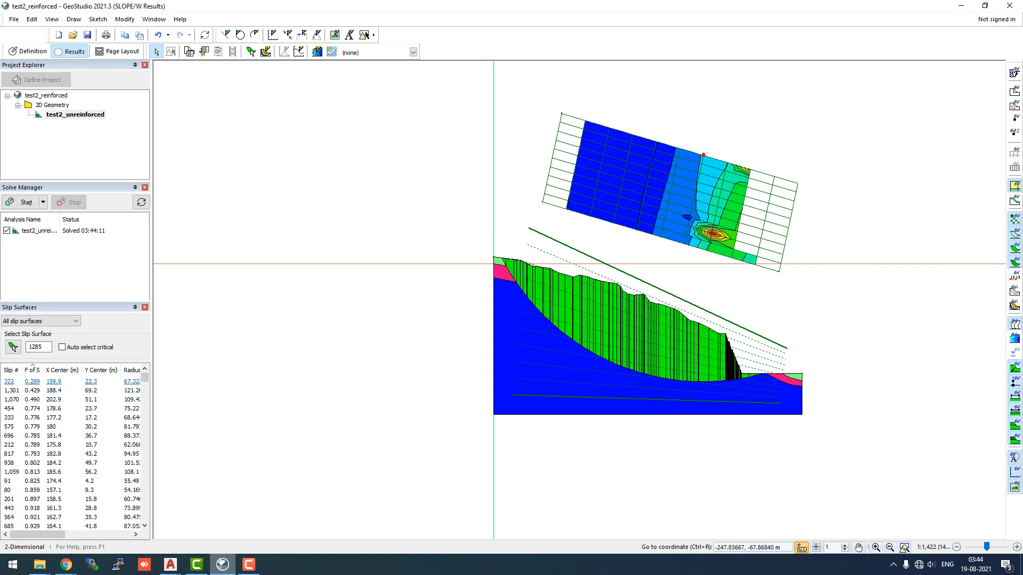
{"action": "left_click", "coordinate": [63, 381]}
{"action": "scroll", "coordinate": [647, 295], "scroll_direction": "up", "scroll_amount": 5}
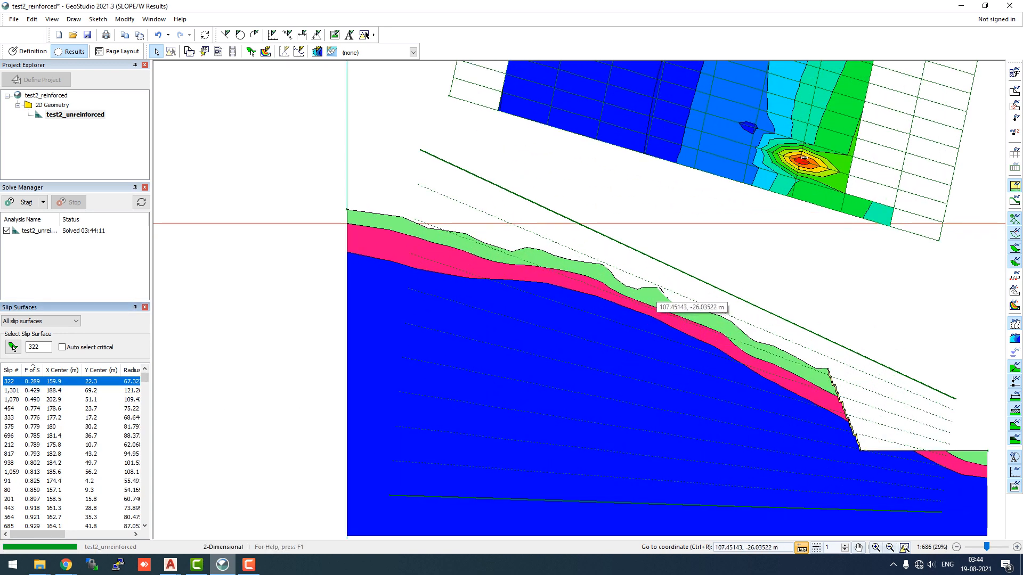
{"action": "scroll", "coordinate": [667, 282], "scroll_direction": "down", "scroll_amount": 2}
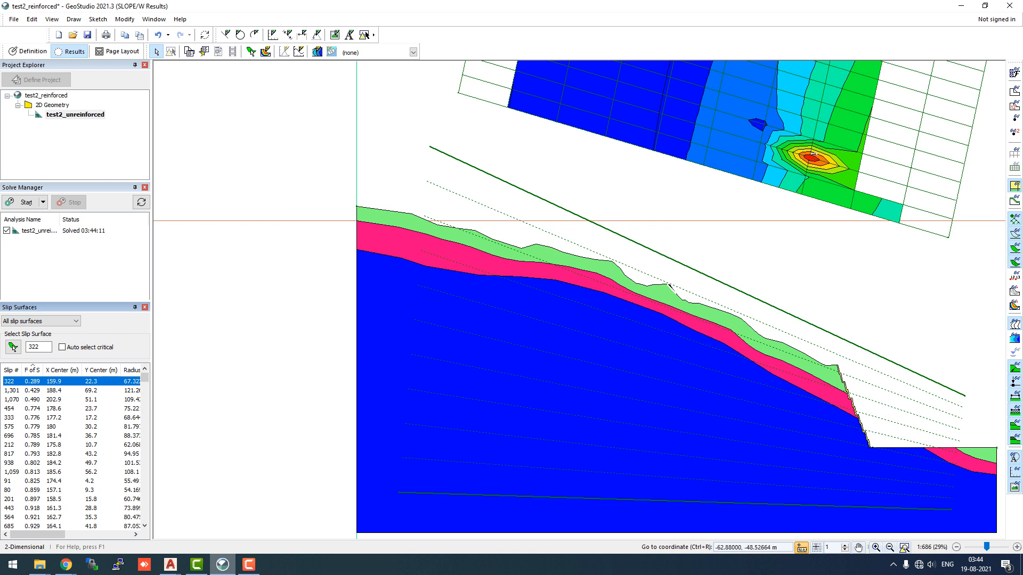
{"action": "left_click", "coordinate": [54, 390]}
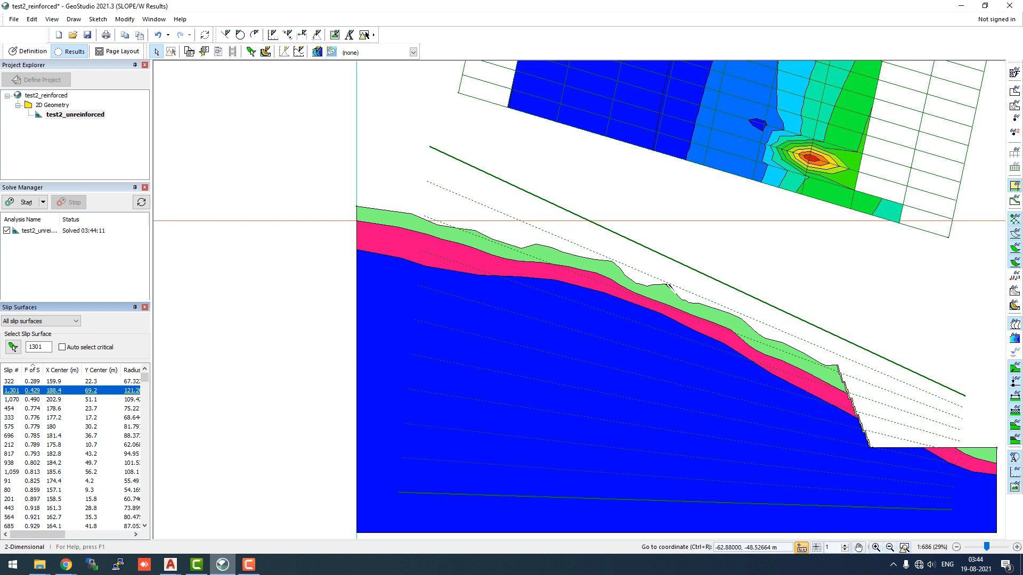
Step through the listed slip surfaces to examine their factors of safety and shapes on the slope
{"action": "key", "text": "Down"}
{"action": "key", "text": "Down"}
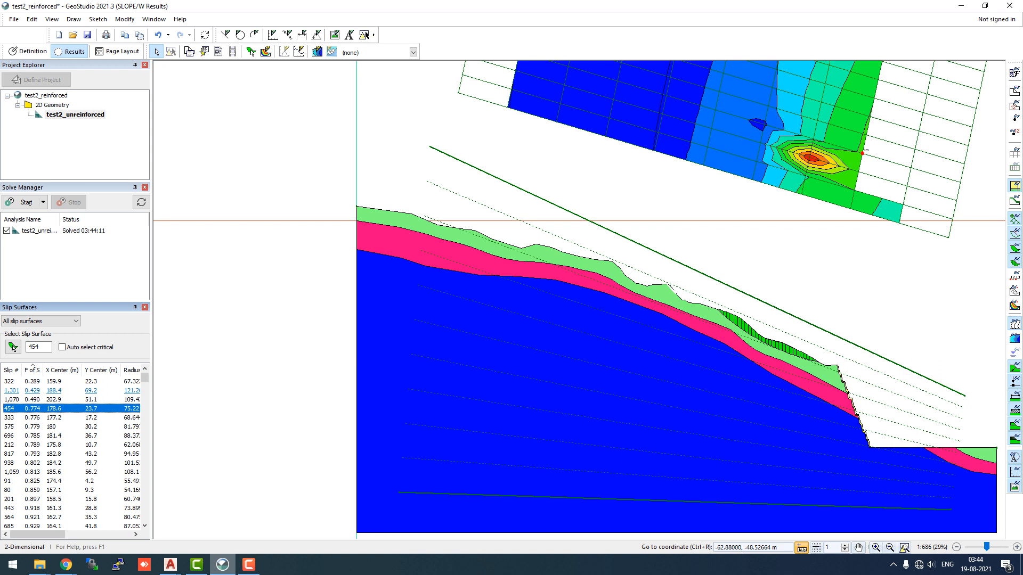
{"action": "key", "text": "Up"}
{"action": "key", "text": "Up"}
{"action": "key", "text": "Up"}
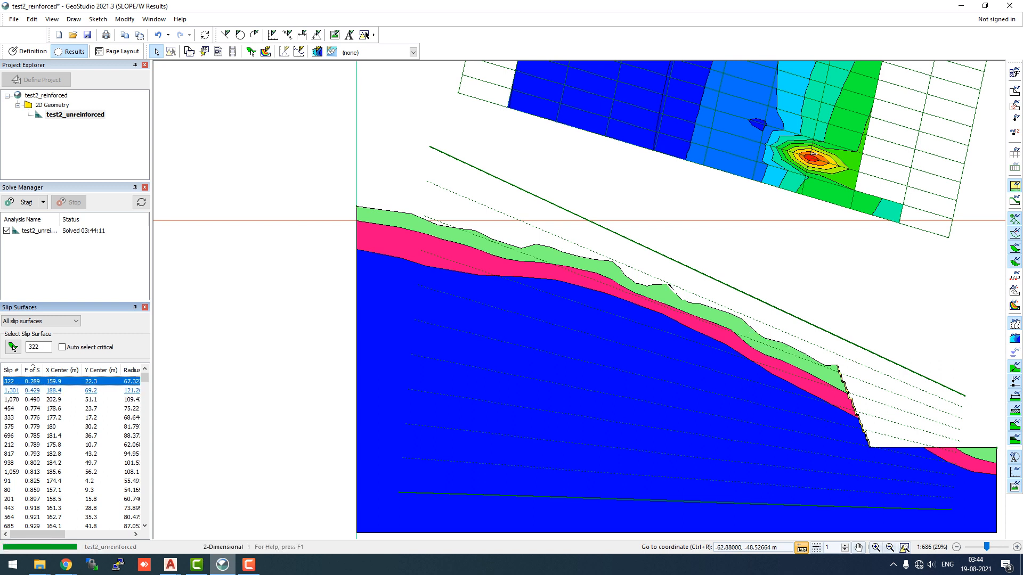
{"action": "key", "text": "Down"}
{"action": "key", "text": "Down"}
{"action": "key", "text": "Down"}
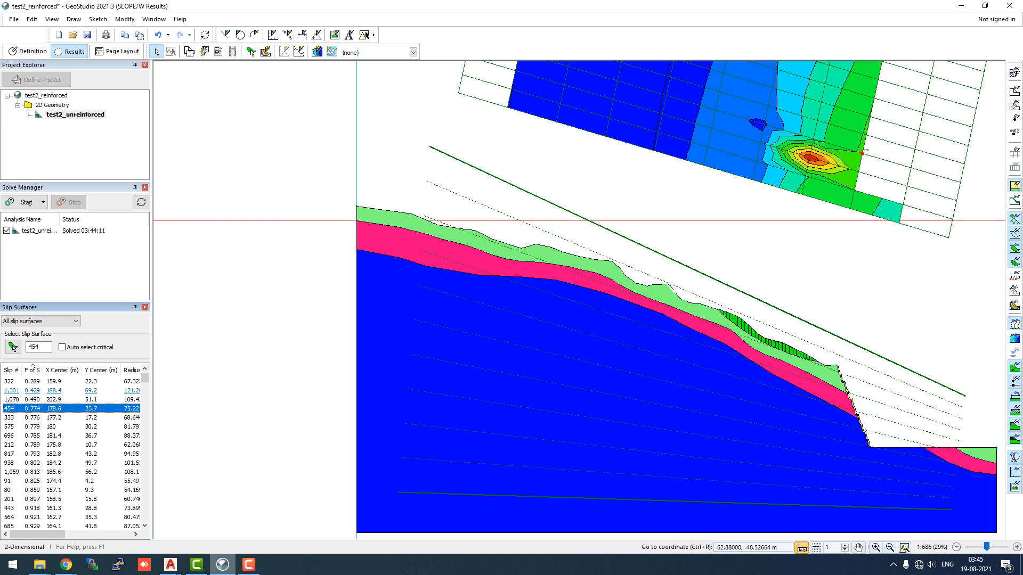
{"action": "key", "text": "Down"}
{"action": "key", "text": "Down"}
{"action": "key", "text": "Down"}
{"action": "key", "text": "Down"}
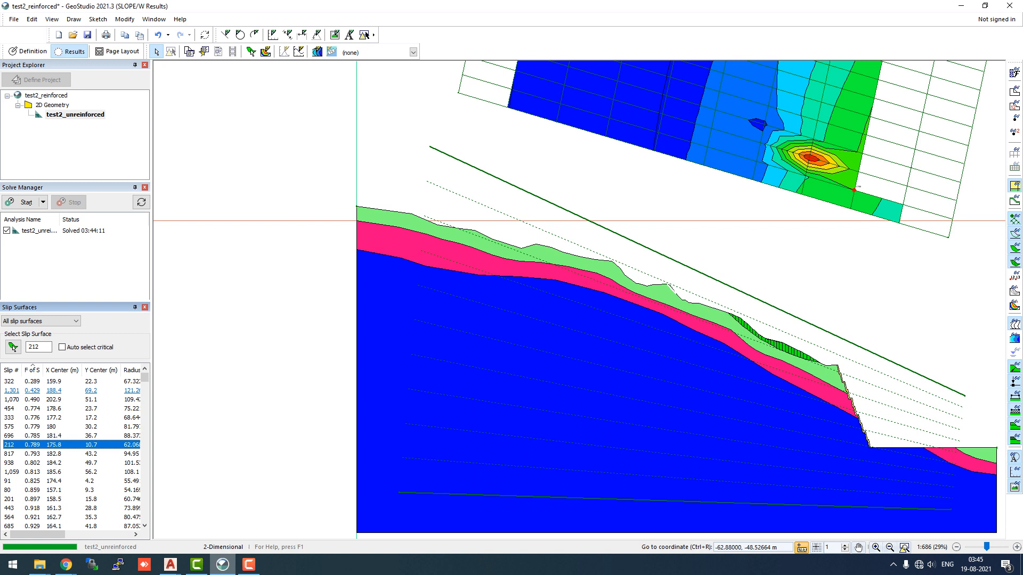
{"action": "key", "text": "Down"}
{"action": "key", "text": "Down"}
{"action": "key", "text": "Down"}
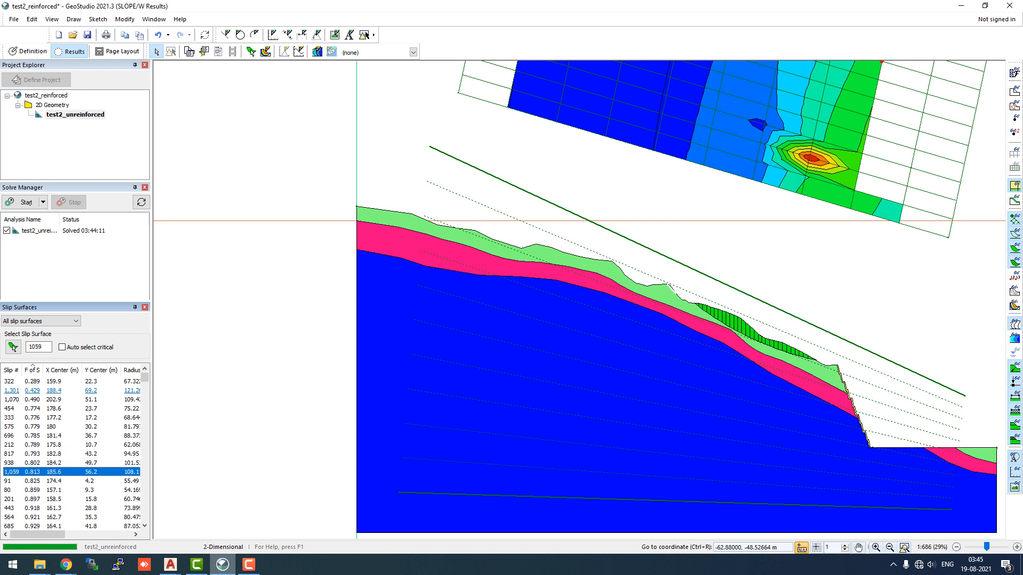
{"action": "key", "text": "Down"}
{"action": "key", "text": "Down"}
{"action": "key", "text": "Down"}
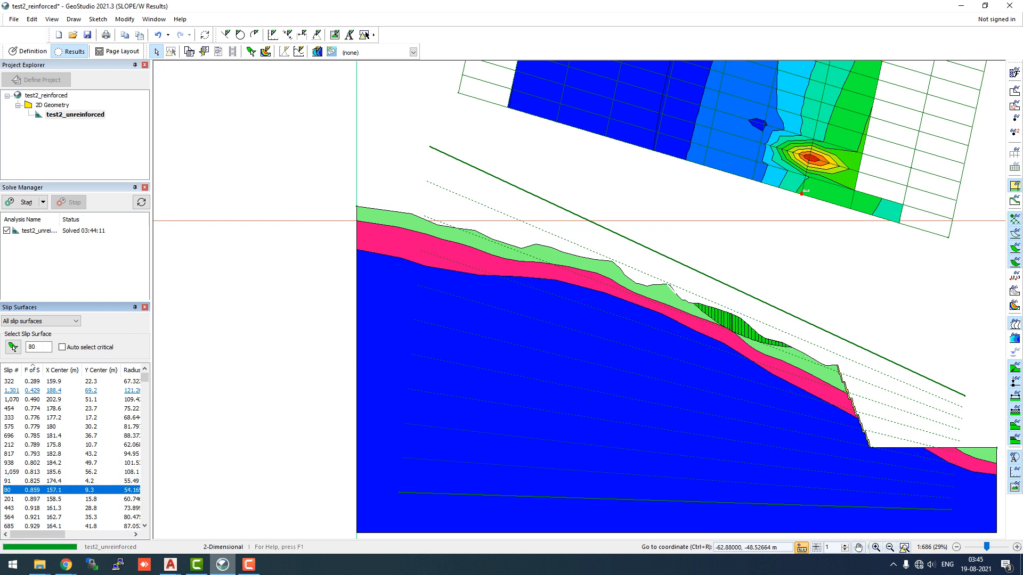
{"action": "key", "text": "Down"}
{"action": "key", "text": "Down"}
{"action": "key", "text": "Down"}
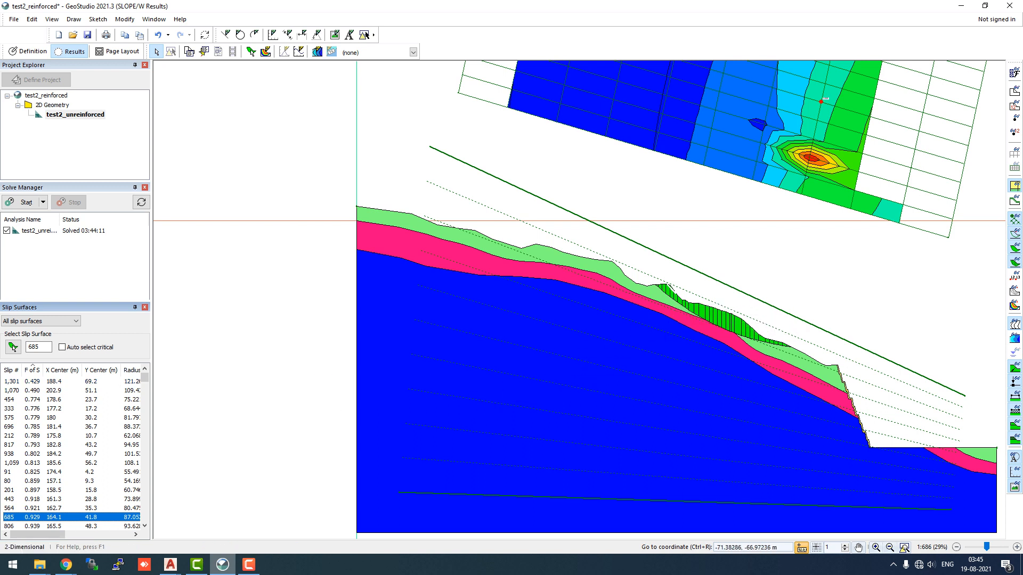
{"action": "key", "text": "Down"}
{"action": "key", "text": "Down"}
{"action": "key", "text": "Down"}
{"action": "key", "text": "Down"}
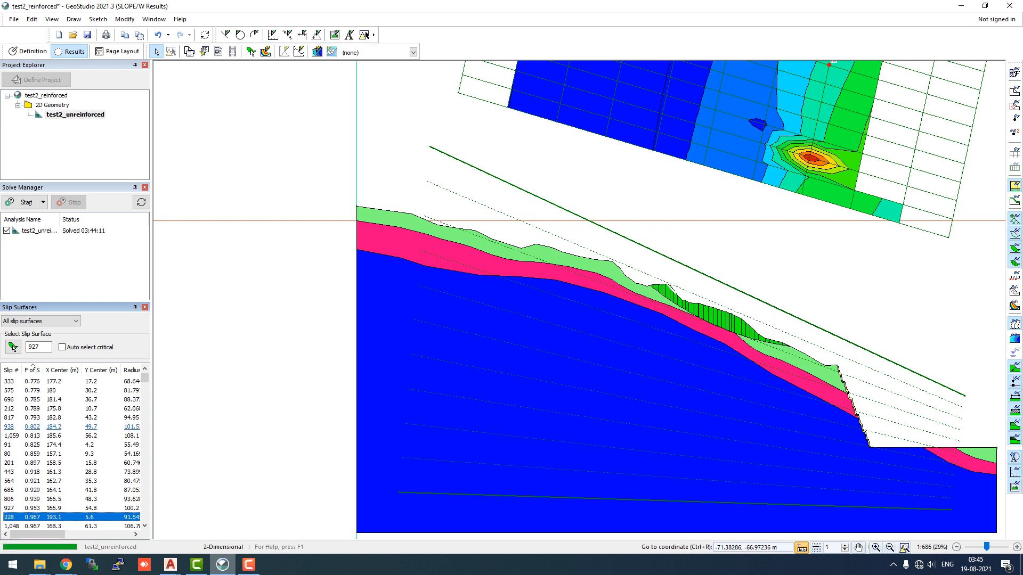
{"action": "key", "text": "Up"}
{"action": "key", "text": "Up"}
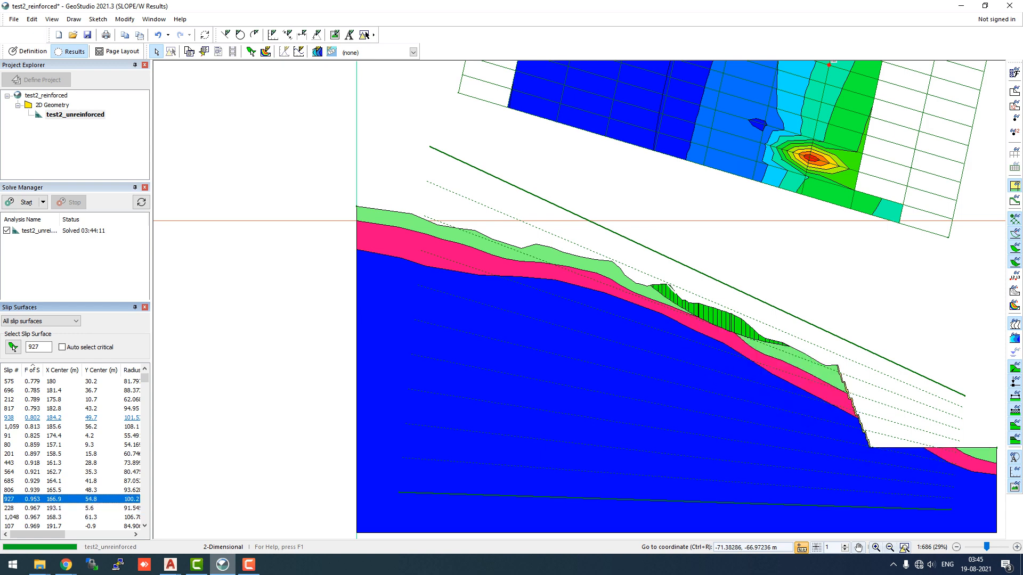
{"action": "key", "text": "Down"}
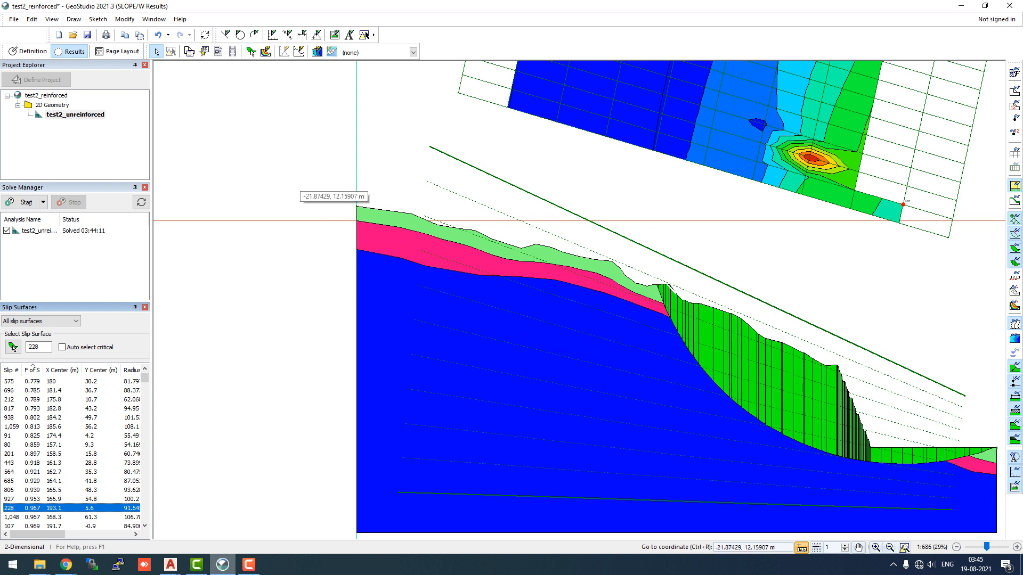
{"action": "scroll", "coordinate": [299, 189], "scroll_direction": "down", "scroll_amount": 1}
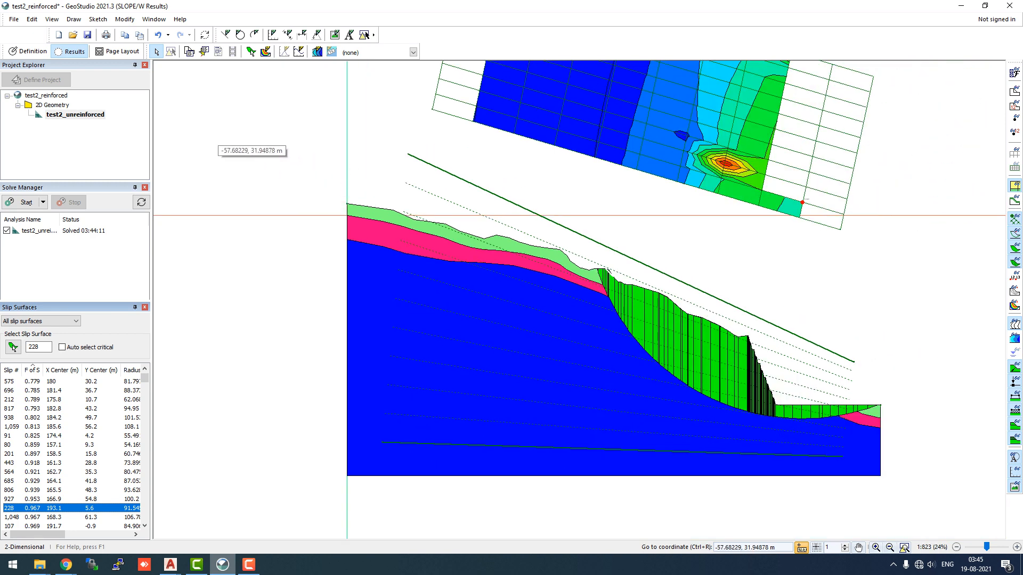
Draw a reinforcement line about 30 m long from the slope toe into the slope, then undo it
{"action": "left_click", "coordinate": [27, 51]}
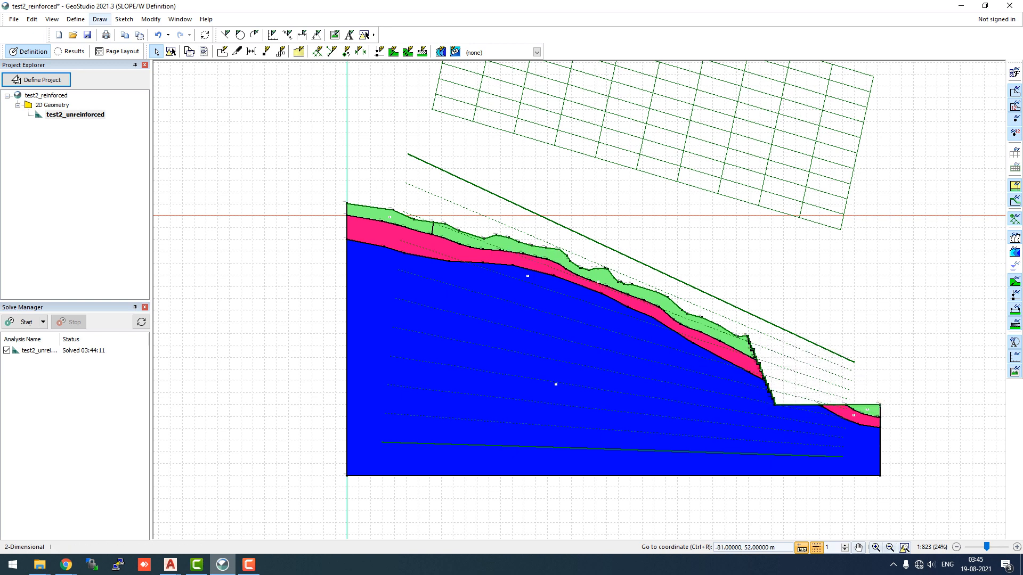
{"action": "left_click", "coordinate": [99, 19]}
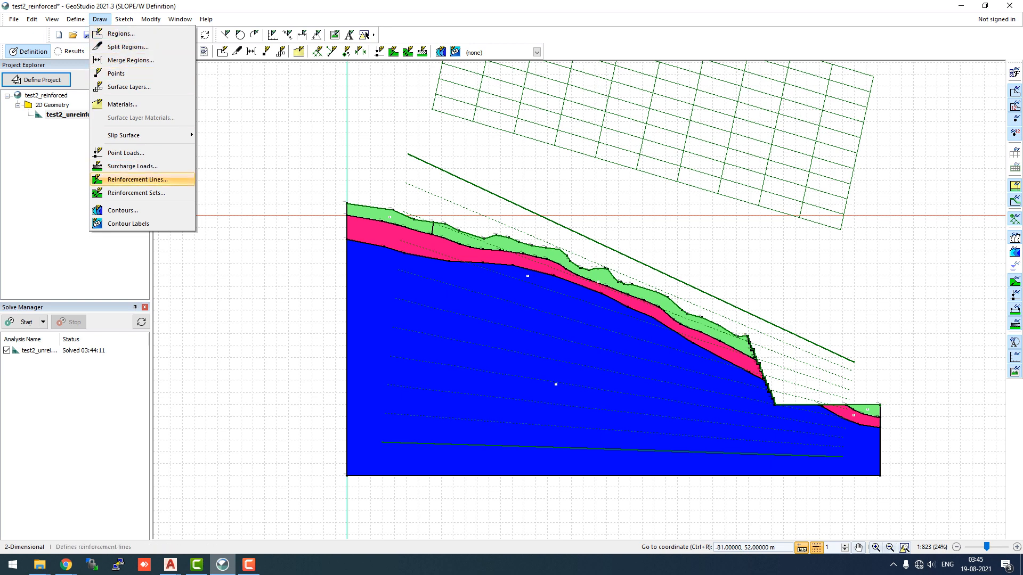
{"action": "left_click", "coordinate": [137, 179]}
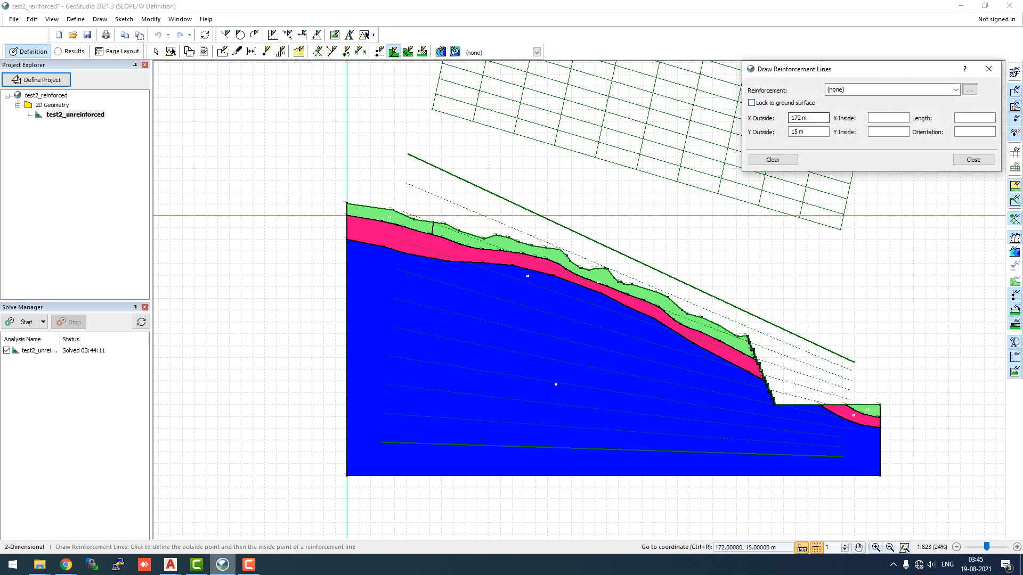
{"action": "left_click", "coordinate": [956, 90]}
{"action": "left_click", "coordinate": [955, 90]}
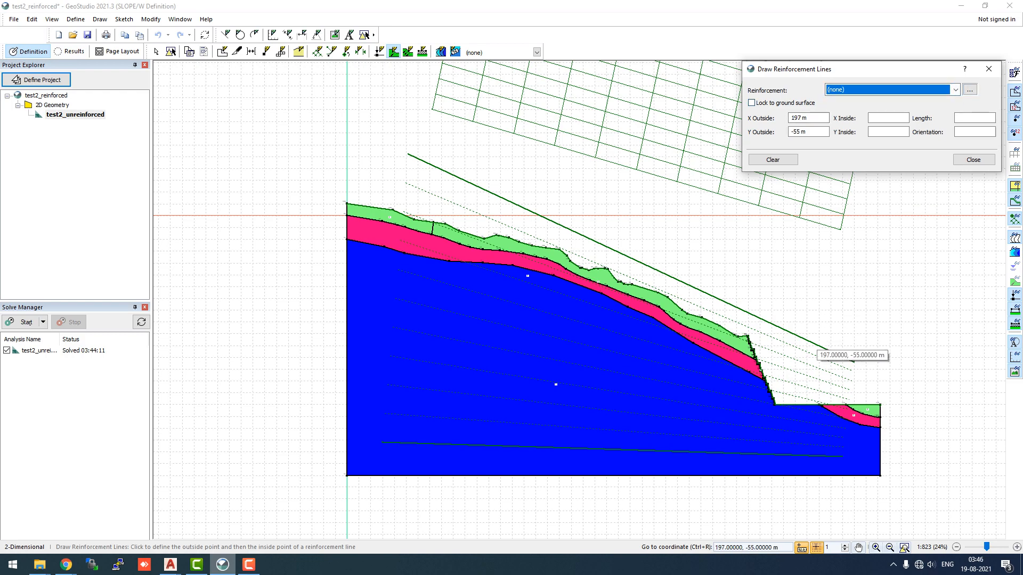
{"action": "scroll", "coordinate": [804, 344], "scroll_direction": "down", "scroll_amount": 2}
{"action": "scroll", "coordinate": [782, 415], "scroll_direction": "up", "scroll_amount": 5}
{"action": "scroll", "coordinate": [784, 417], "scroll_direction": "up", "scroll_amount": 9}
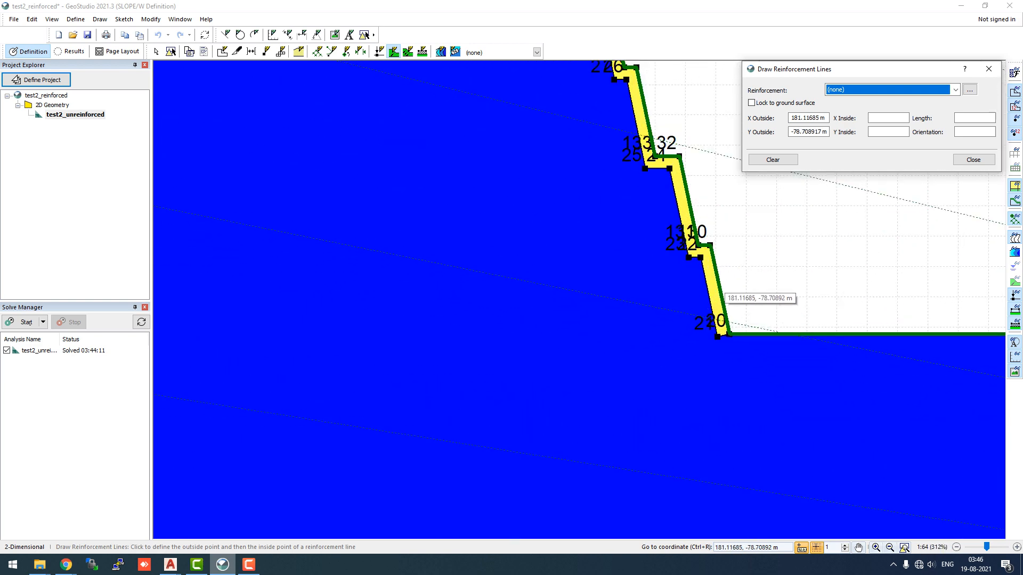
{"action": "left_click", "coordinate": [716, 290]}
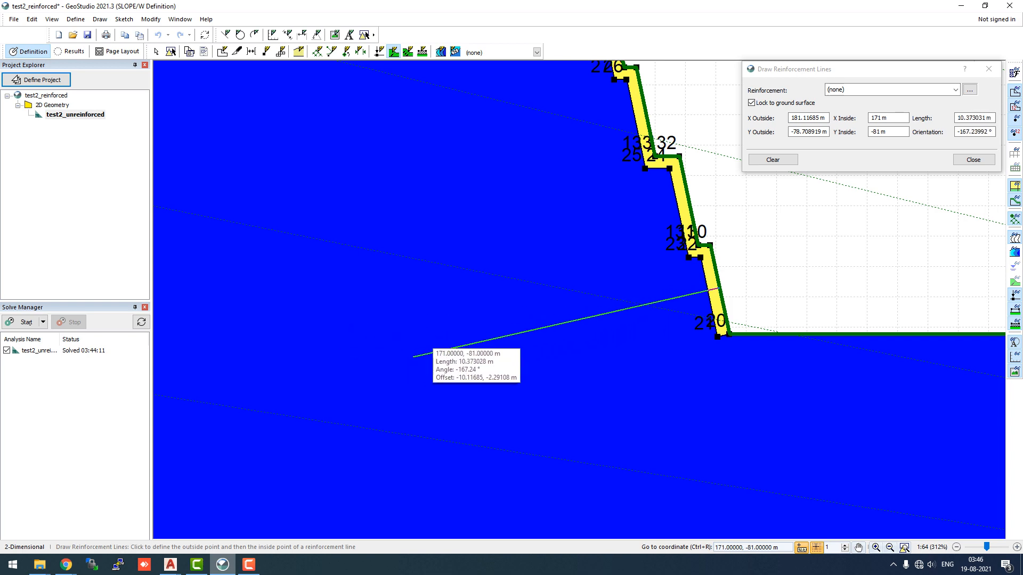
{"action": "scroll", "coordinate": [413, 356], "scroll_direction": "down", "scroll_amount": 8}
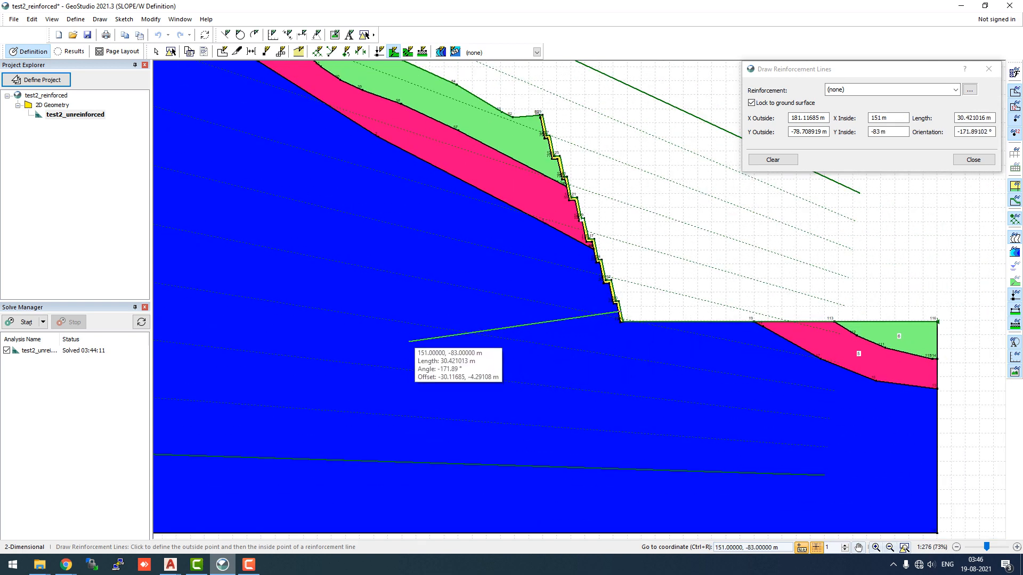
{"action": "left_click", "coordinate": [409, 341]}
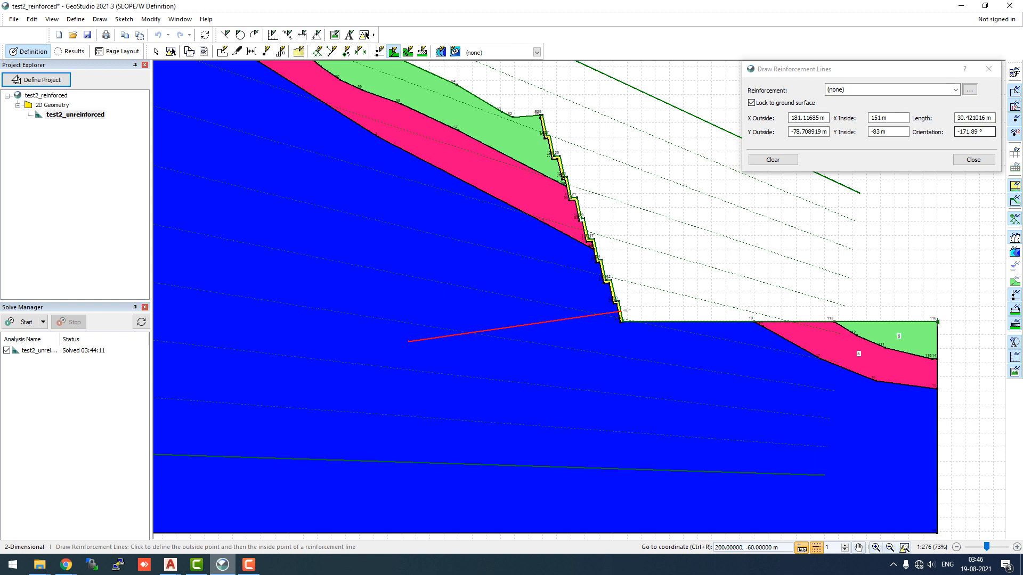
{"action": "left_click", "coordinate": [973, 159]}
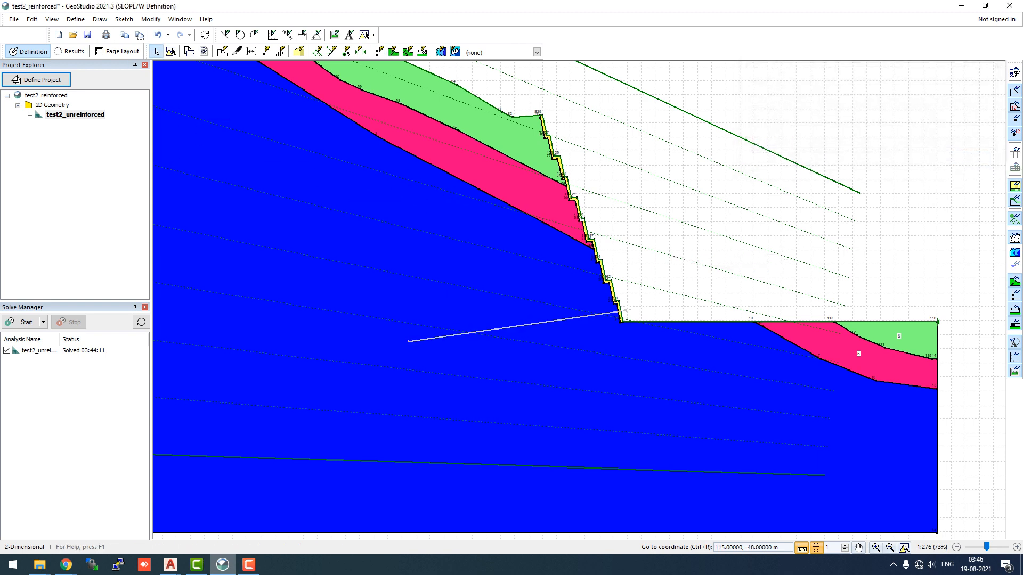
{"action": "key", "text": "ctrl+z"}
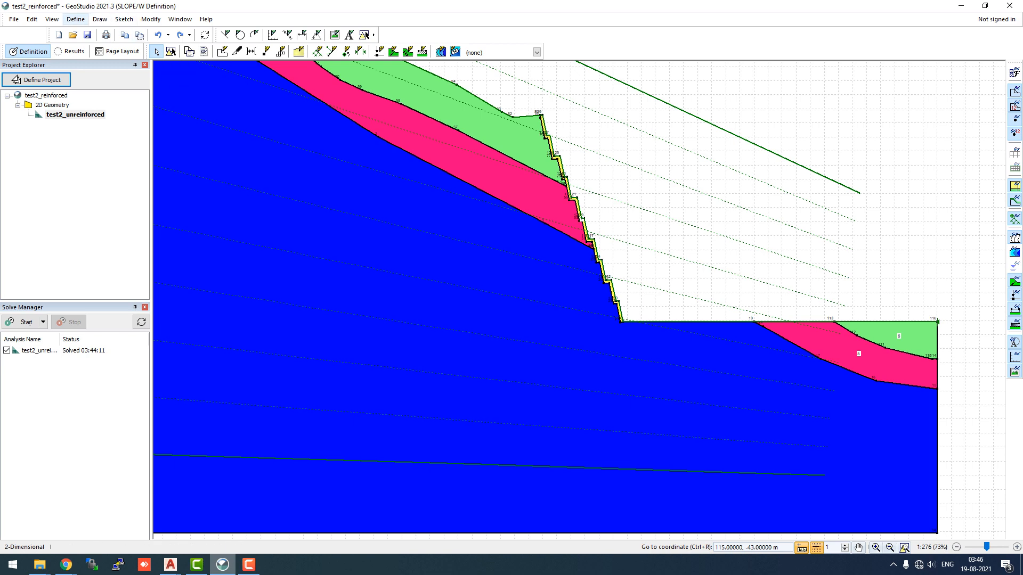
Open the reinforcement sets definition and, from its reinforcement selector, add a new anchor reinforcement named Anchor
{"action": "left_click", "coordinate": [75, 19]}
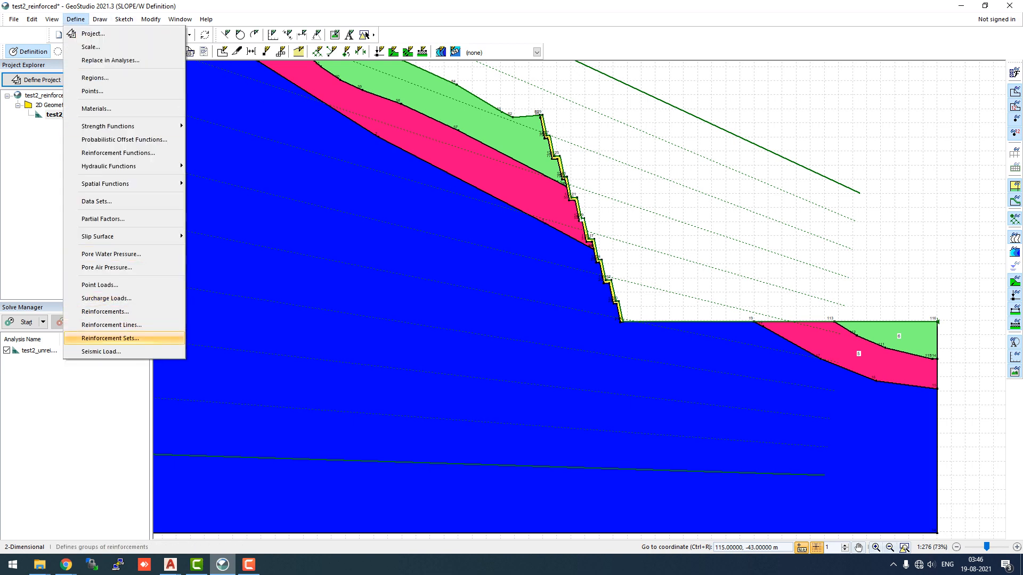
{"action": "left_click", "coordinate": [110, 338]}
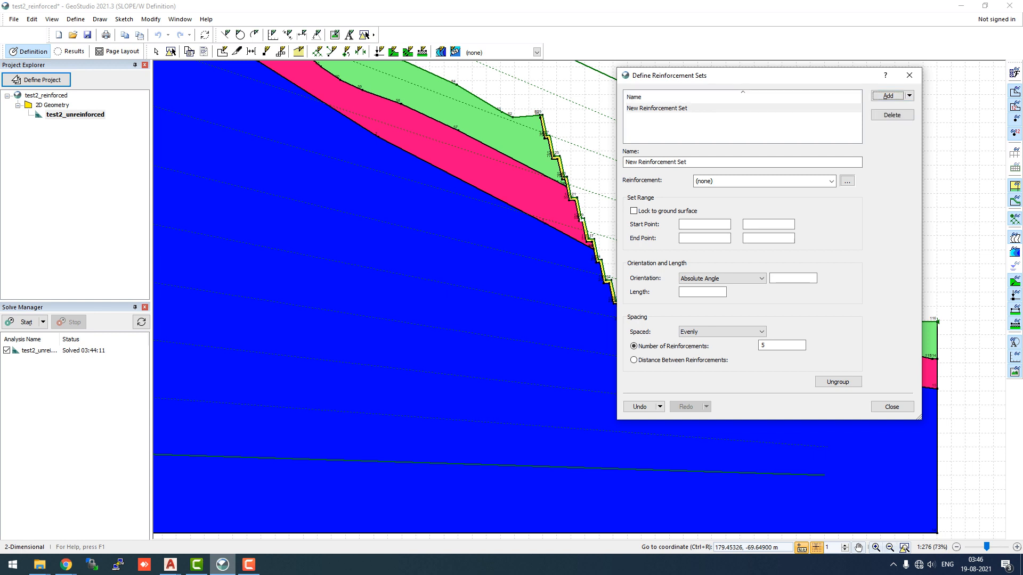
{"action": "left_click_drag", "start_coordinate": [789, 75], "coordinate": [862, 85]}
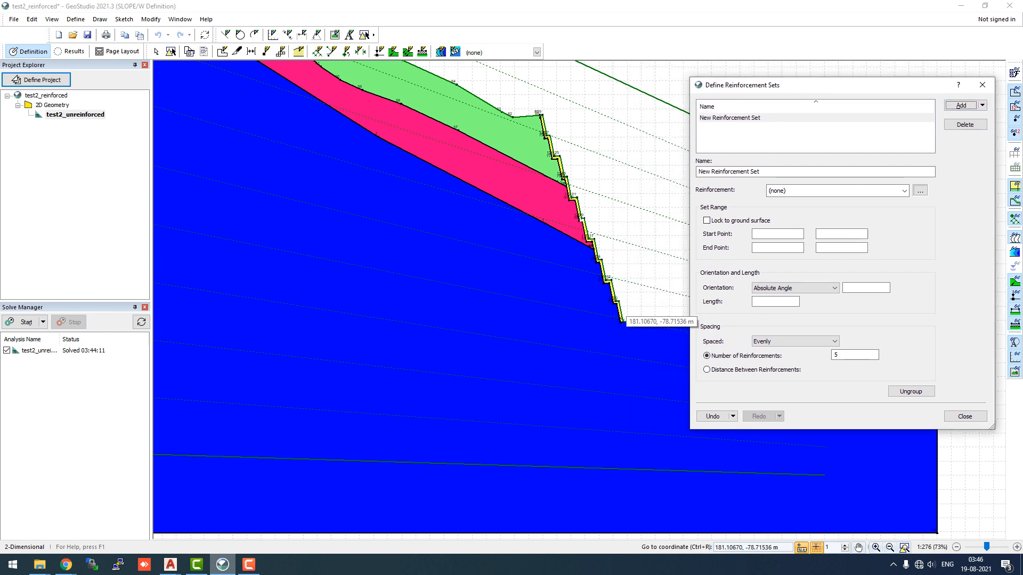
{"action": "left_click", "coordinate": [904, 191]}
{"action": "left_click", "coordinate": [904, 191]}
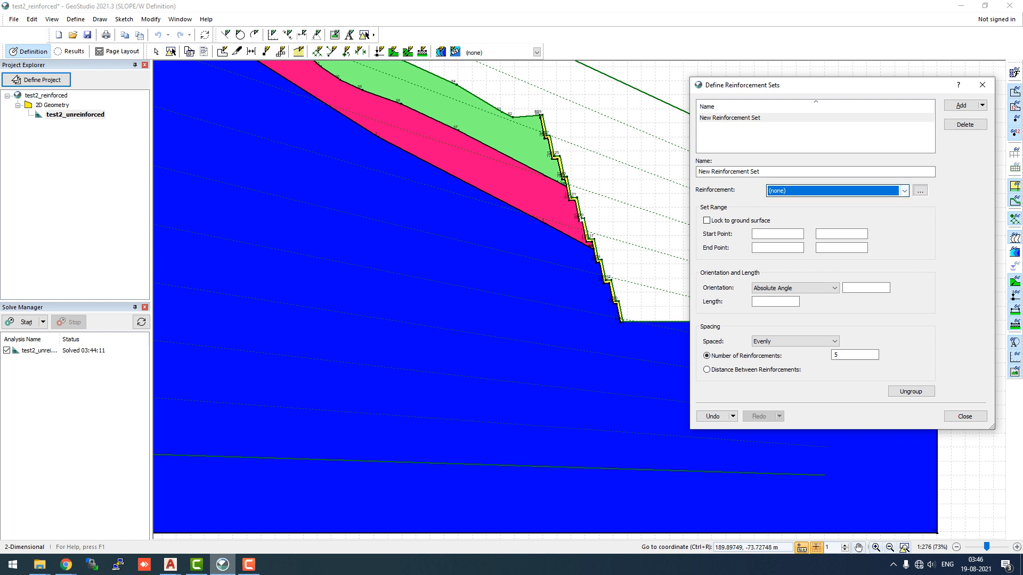
{"action": "left_click", "coordinate": [920, 190]}
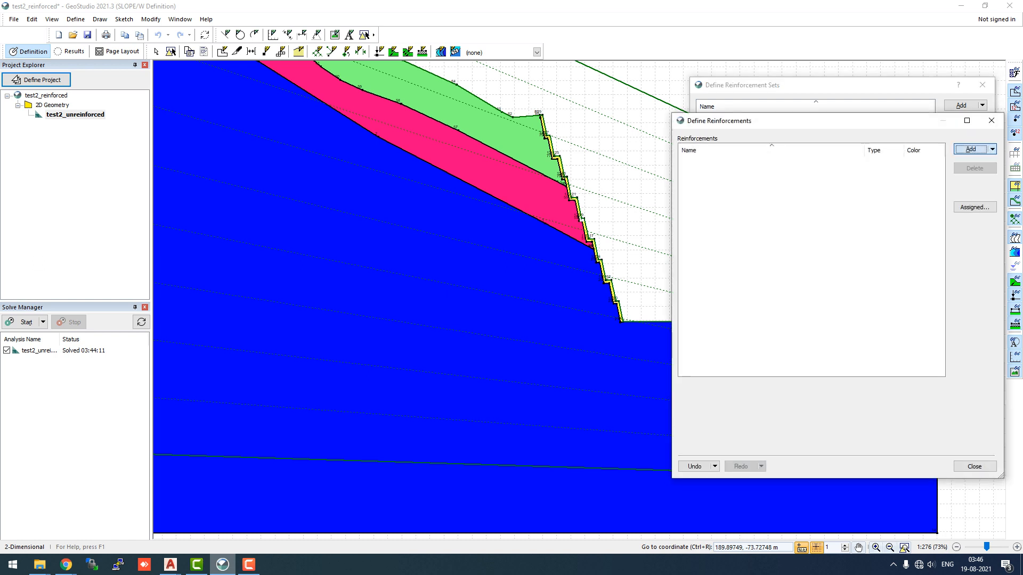
{"action": "left_click", "coordinate": [738, 226]}
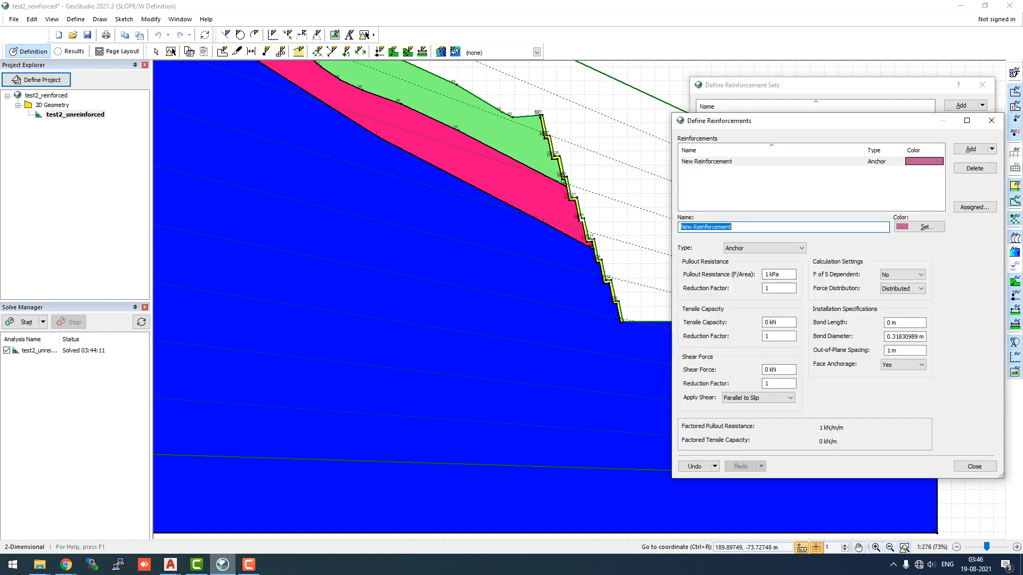
{"action": "type", "text": "Anchor"}
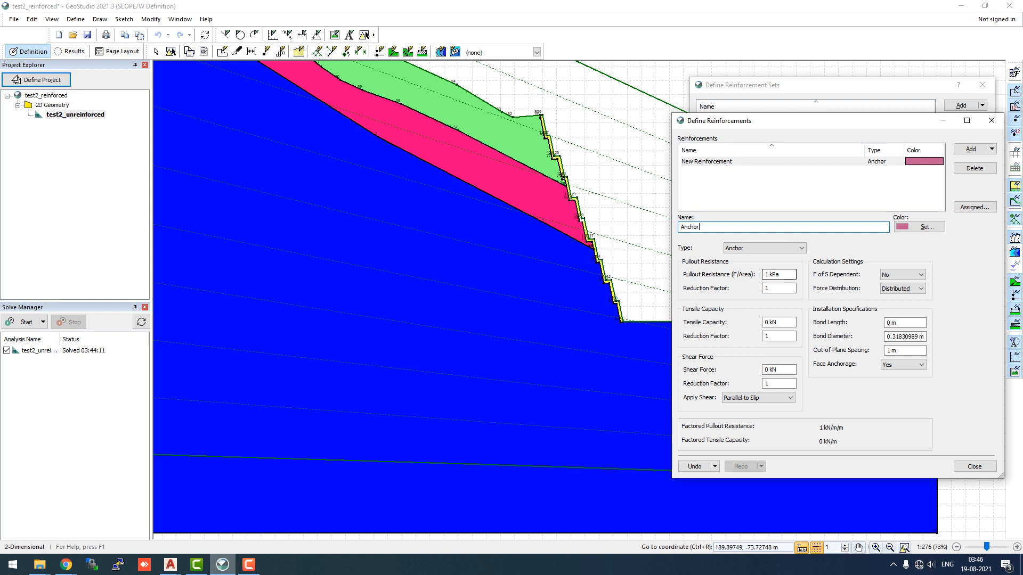
Set the Anchor's pullout resistance to 490 kPa, tensile capacity to 900 kN and shear force to 450 kN, applied parallel to slip
{"action": "left_click", "coordinate": [766, 274]}
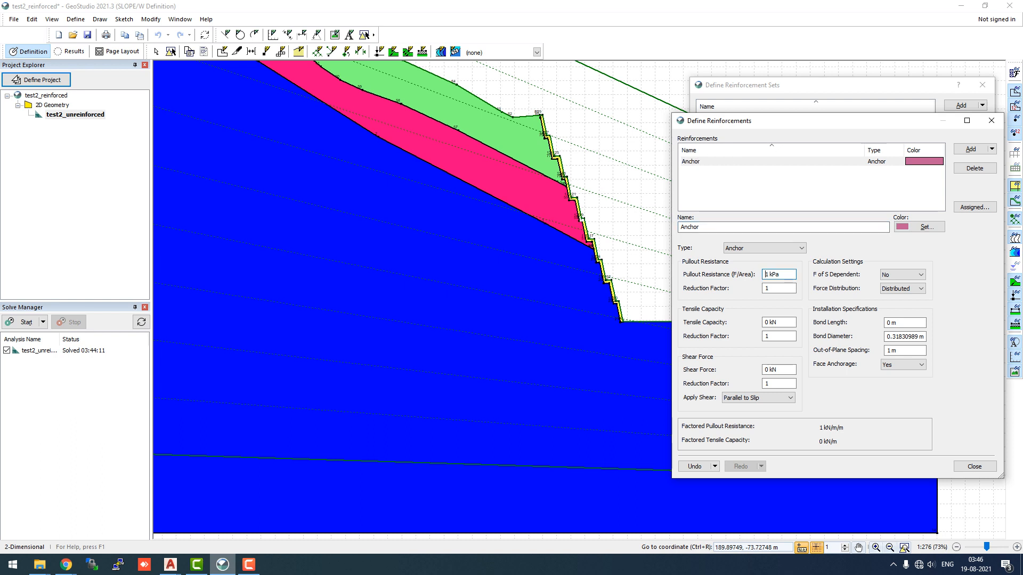
{"action": "double_click", "coordinate": [766, 275]}
{"action": "type", "text": "490"}
{"action": "key", "text": "Tab"}
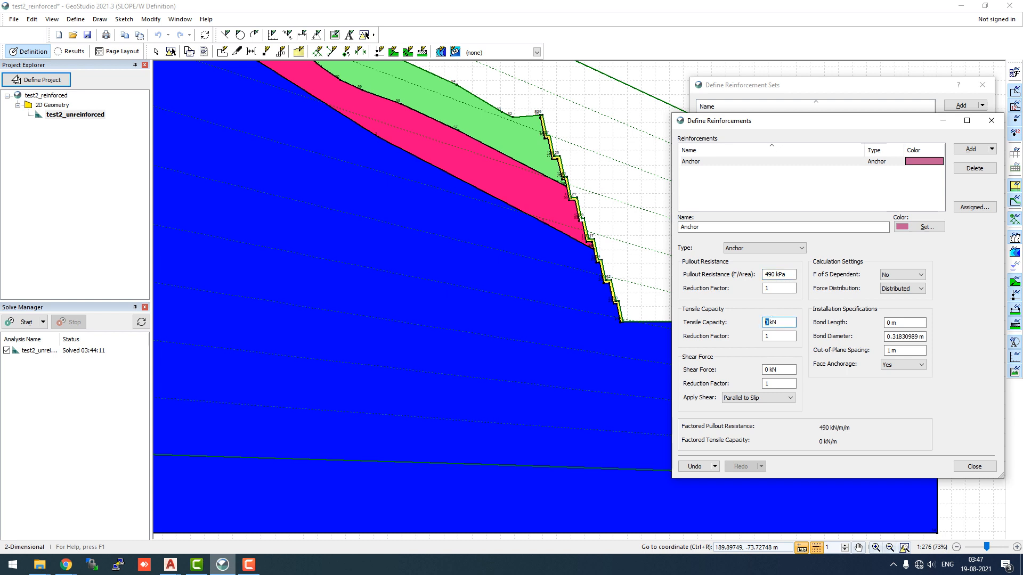
{"action": "type", "text": "900"}
{"action": "key", "text": "Tab"}
{"action": "key", "text": "Tab"}
{"action": "double_click", "coordinate": [768, 370]}
{"action": "type", "text": "450"}
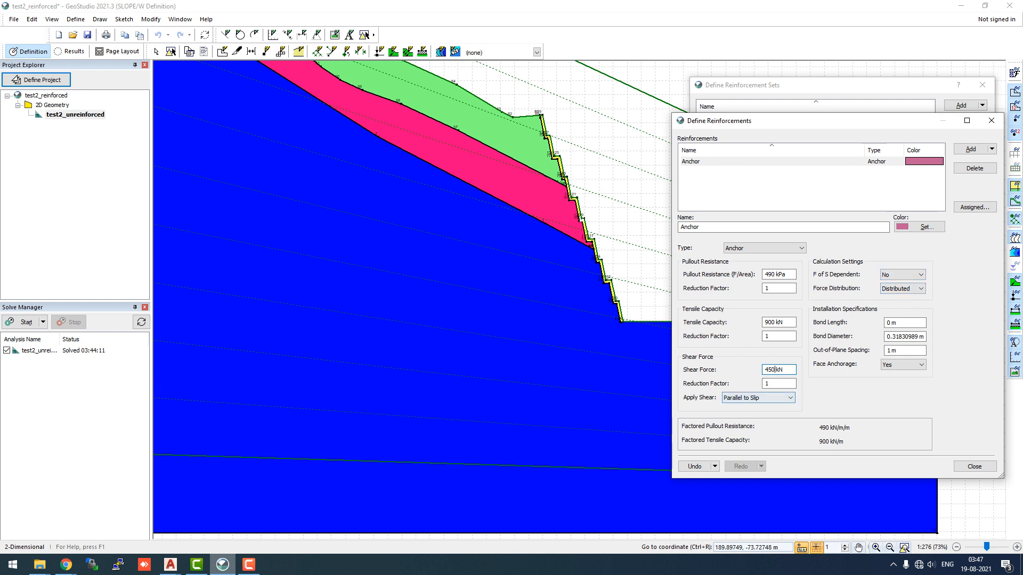
{"action": "left_click", "coordinate": [757, 398]}
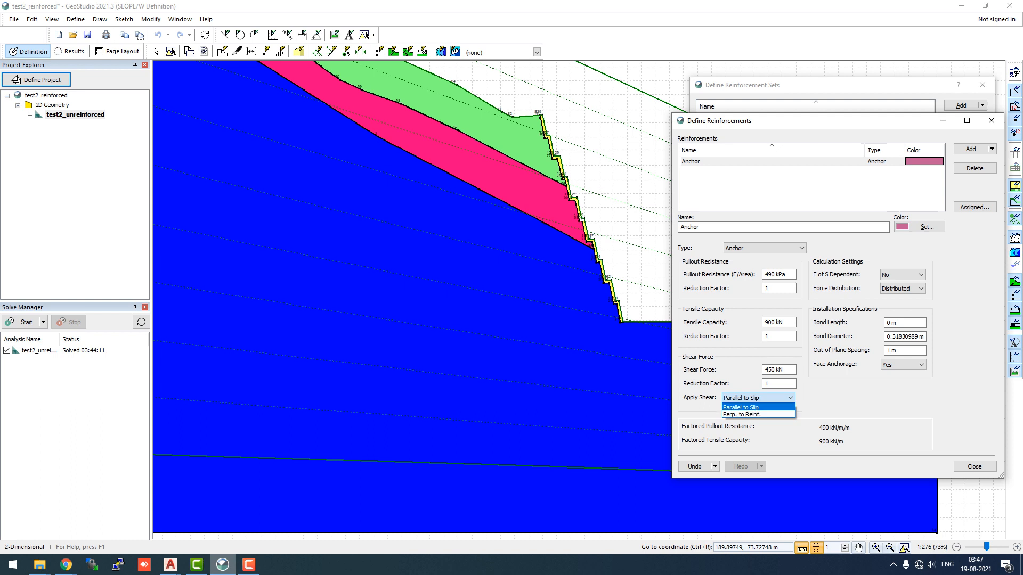
{"action": "left_click", "coordinate": [741, 408]}
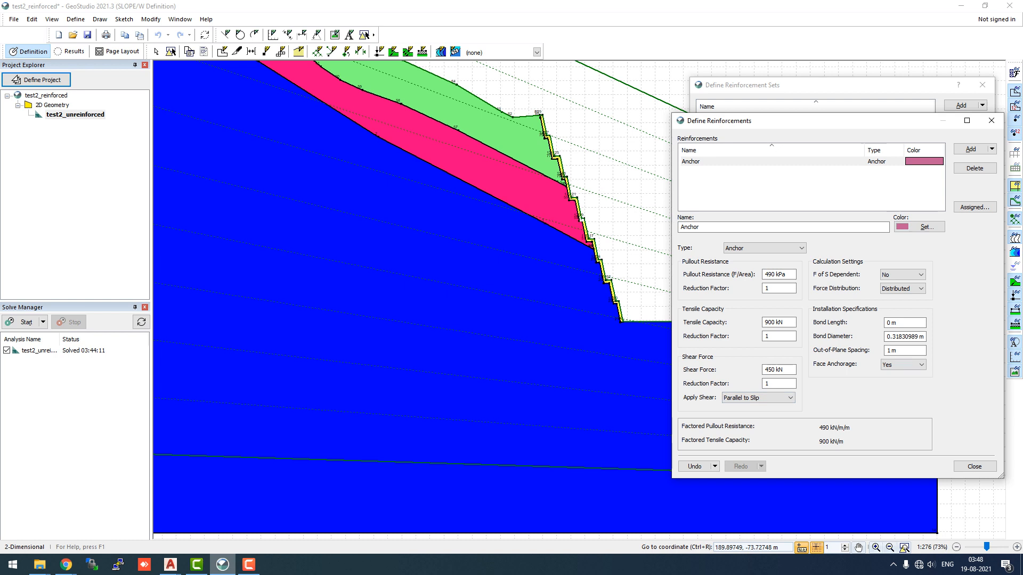
Set the Anchor's bond length to 7 m, bond diameter to 0.125 m and out-of-plane spacing to 3 m, then close the dialog
{"action": "double_click", "coordinate": [888, 322]}
{"action": "type", "text": "7"}
{"action": "key", "text": "Tab"}
{"action": "type", "text": "0"}
{"action": "left_click", "coordinate": [891, 350]}
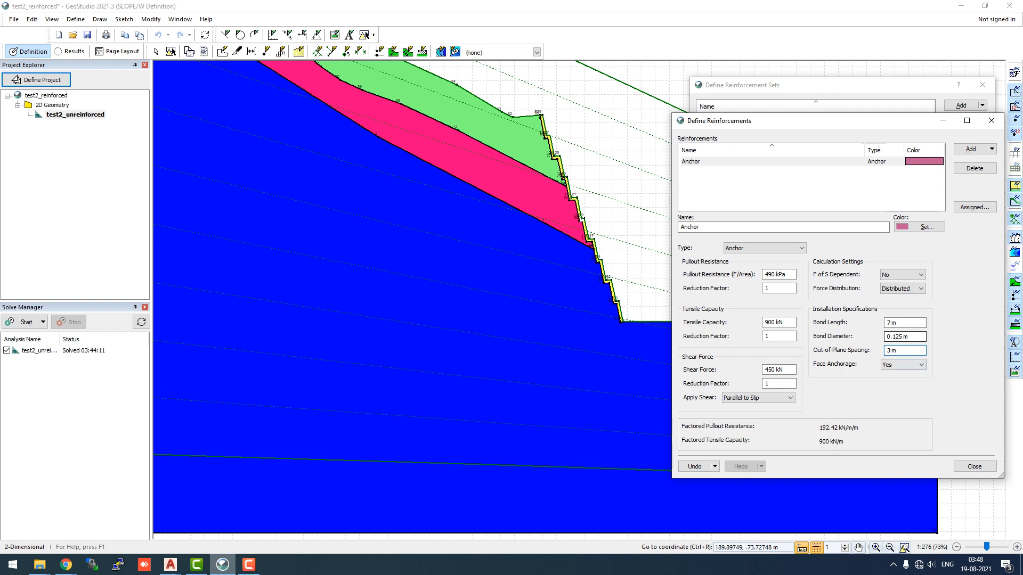
{"action": "left_click", "coordinate": [910, 337]}
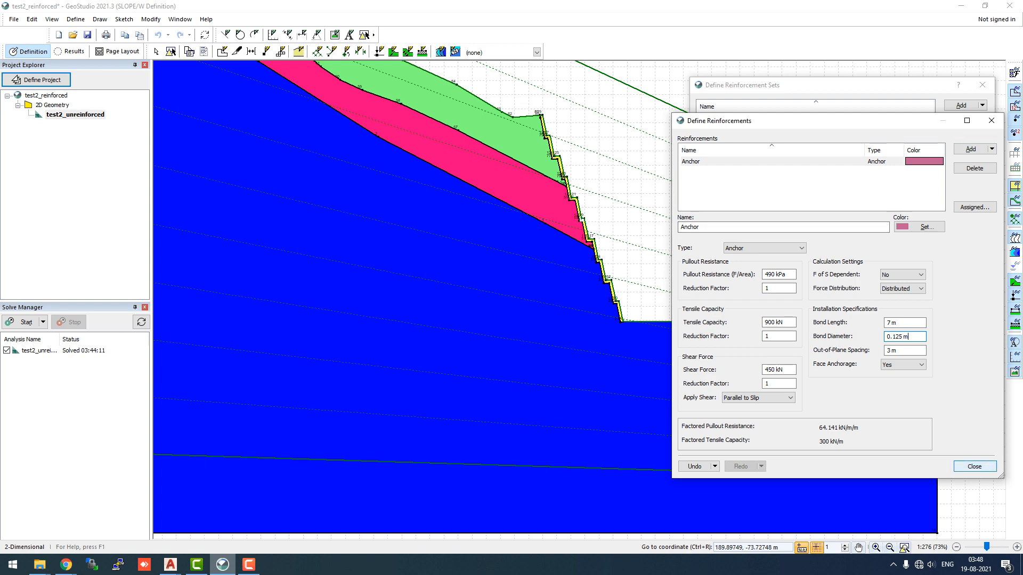
{"action": "left_click", "coordinate": [974, 466]}
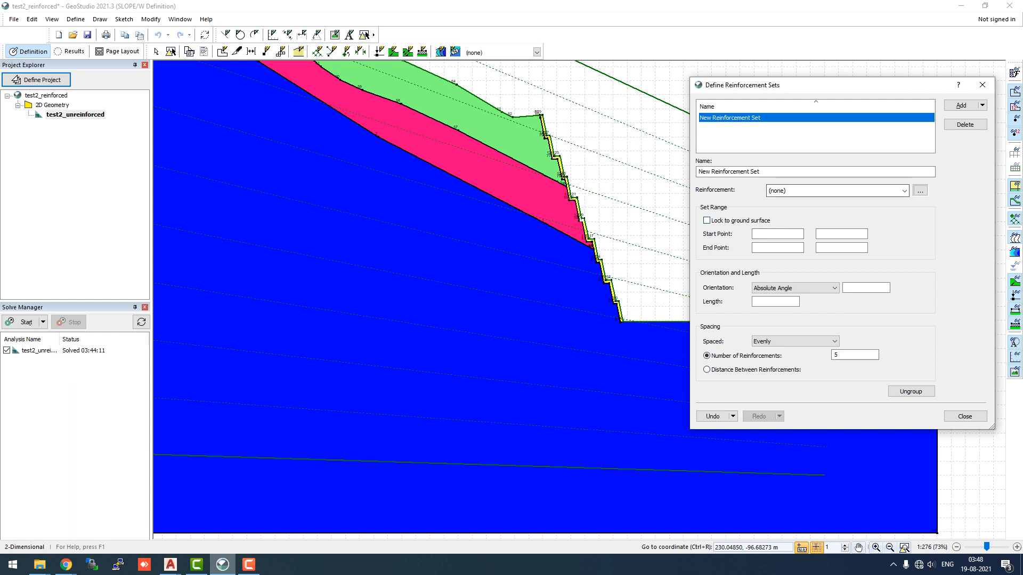
Assign the Anchor reinforcement to the new reinforcement set and close the reinforcement sets dialog
{"action": "left_click", "coordinate": [904, 191]}
{"action": "left_click", "coordinate": [832, 211]}
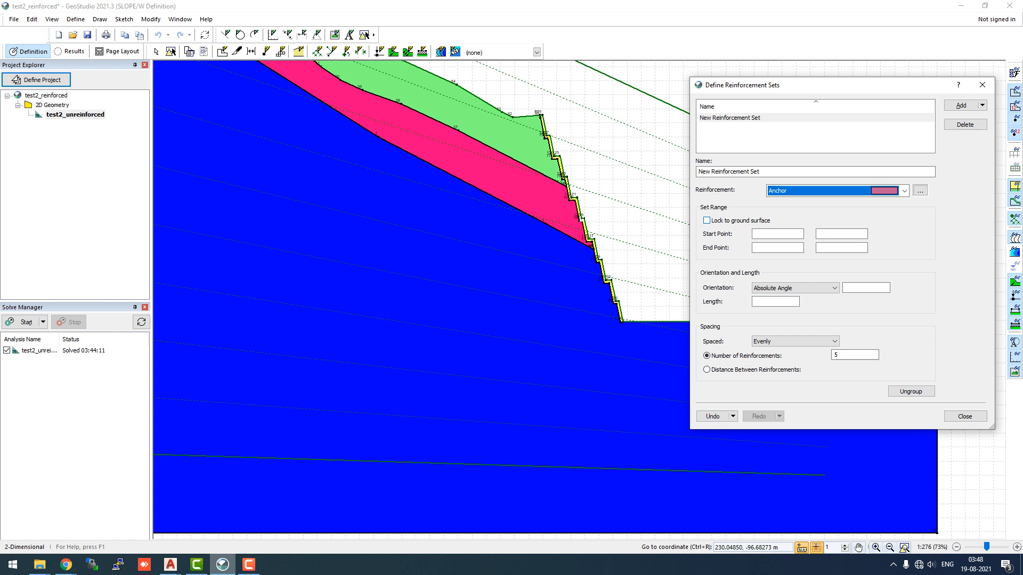
{"action": "left_click", "coordinate": [707, 221]}
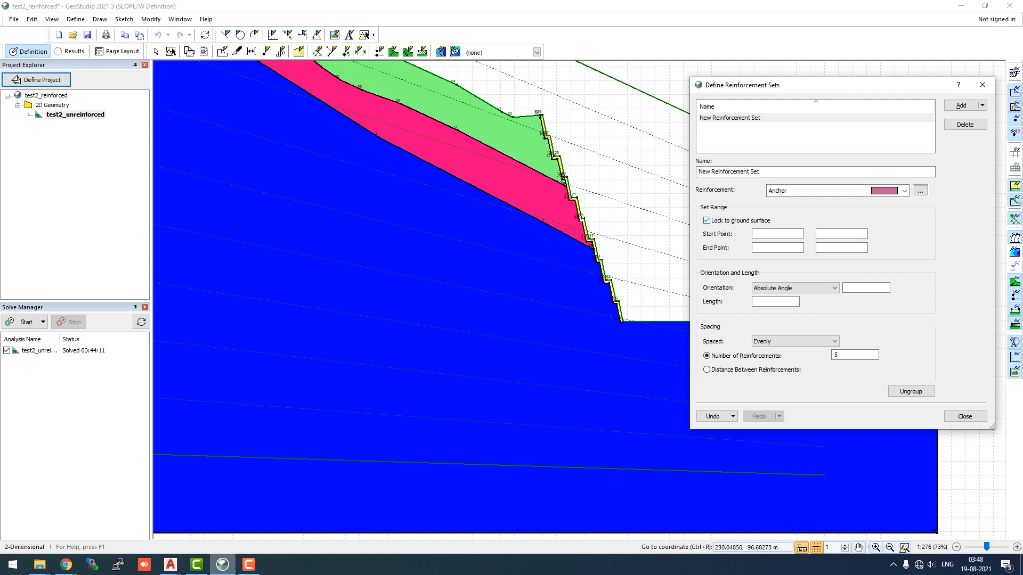
{"action": "left_click", "coordinate": [707, 220]}
{"action": "left_click", "coordinate": [964, 416]}
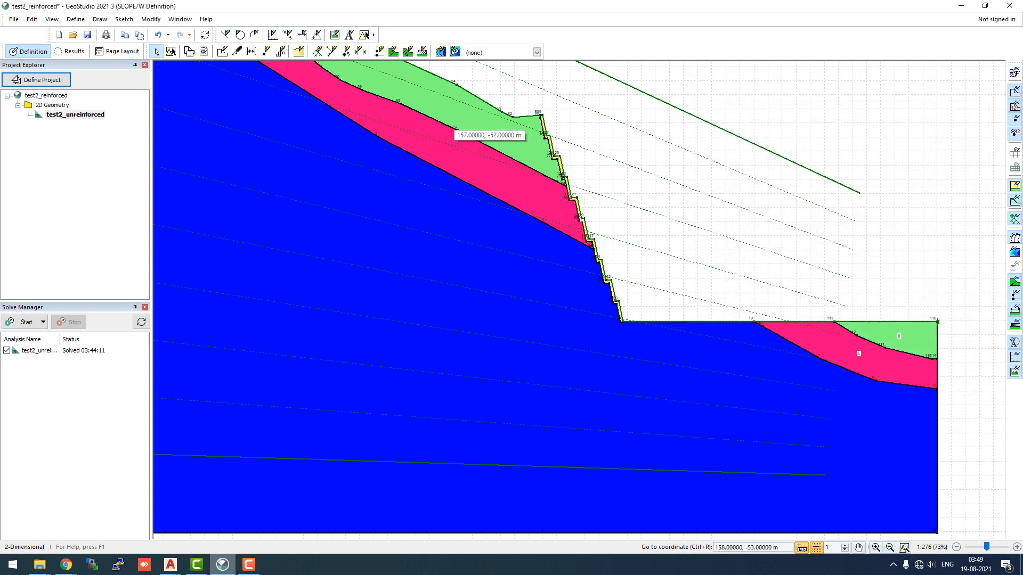
{"action": "left_click", "coordinate": [99, 20]}
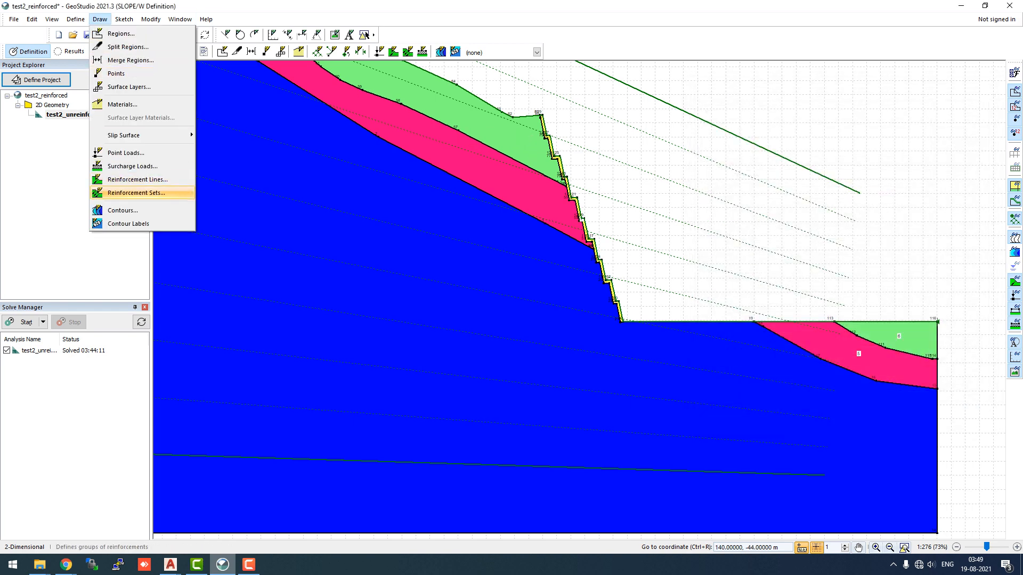
{"action": "left_click", "coordinate": [136, 193]}
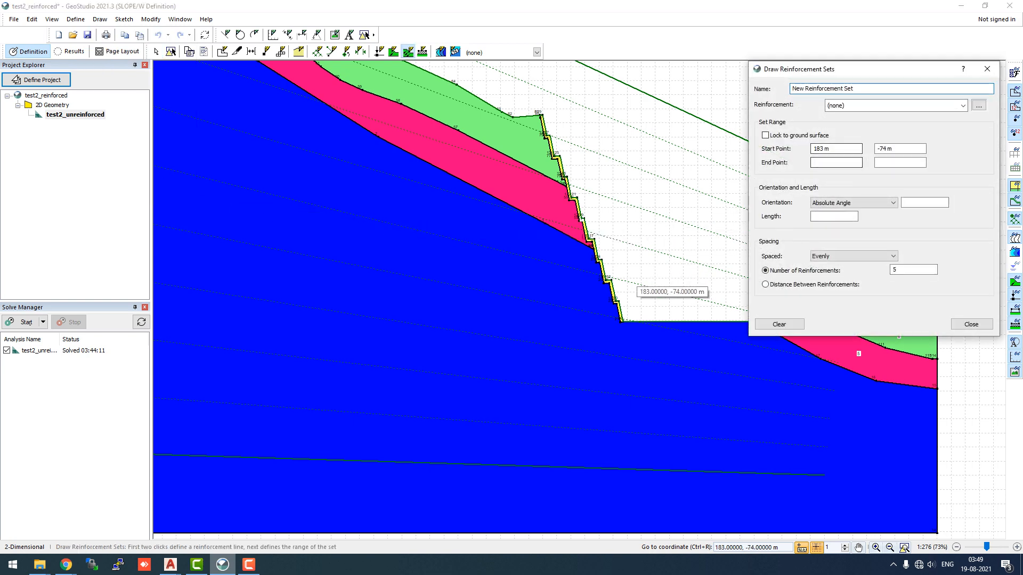
{"action": "scroll", "coordinate": [623, 321], "scroll_direction": "up", "scroll_amount": 7}
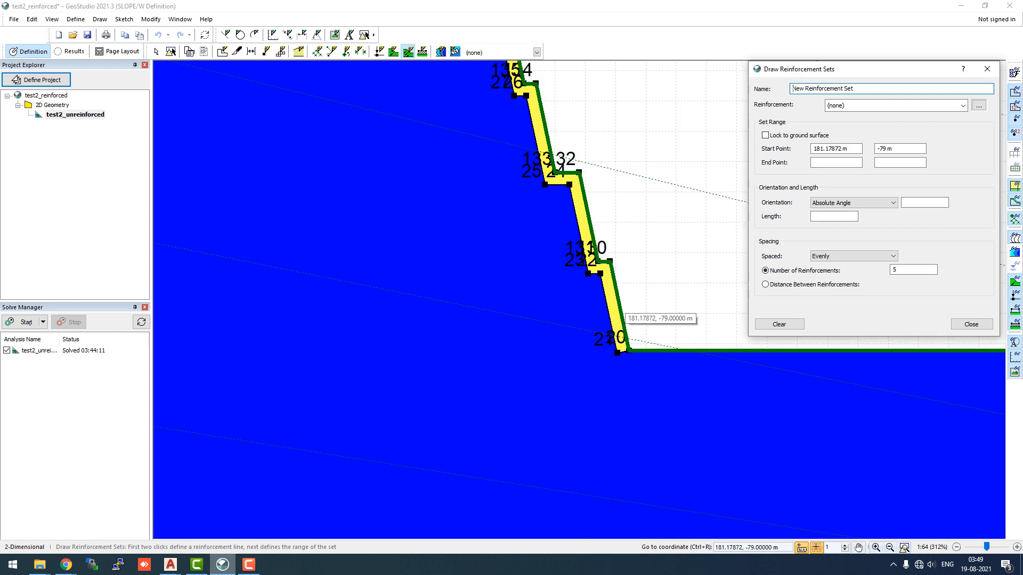
{"action": "left_click", "coordinate": [618, 351]}
{"action": "scroll", "coordinate": [621, 349], "scroll_direction": "down", "scroll_amount": 3}
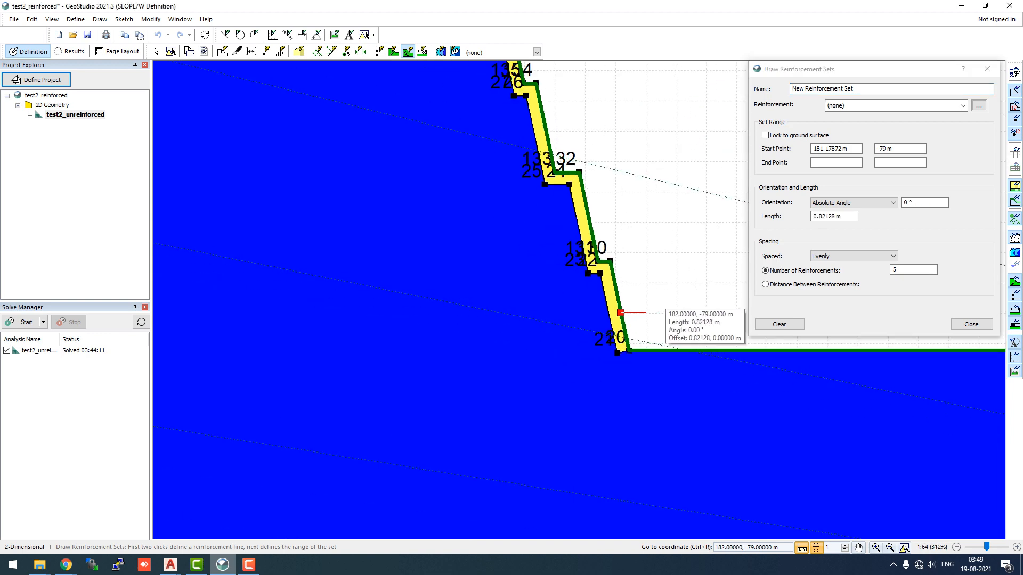
{"action": "scroll", "coordinate": [607, 123], "scroll_direction": "down", "scroll_amount": 7}
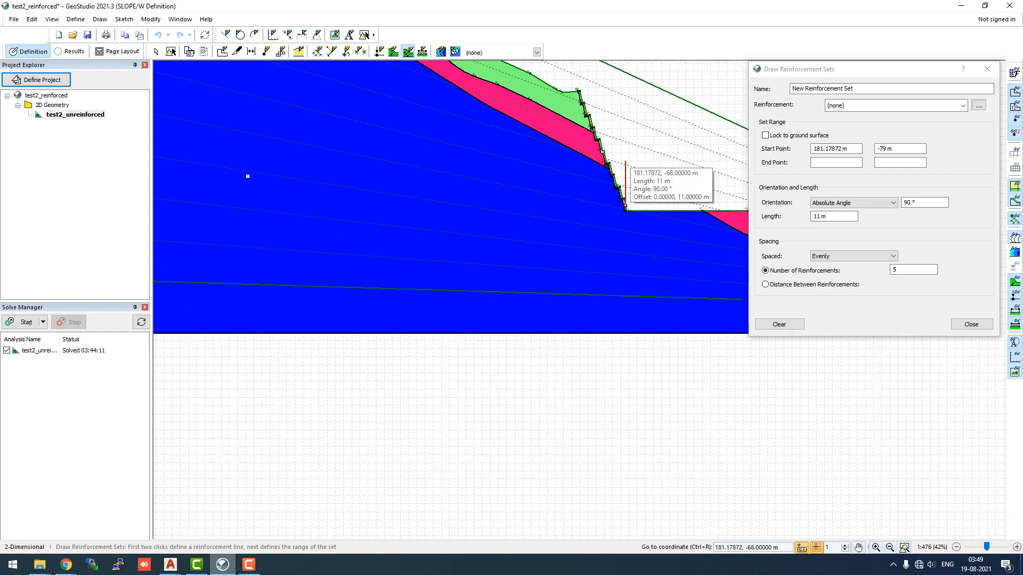
{"action": "scroll", "coordinate": [606, 112], "scroll_direction": "up", "scroll_amount": 5}
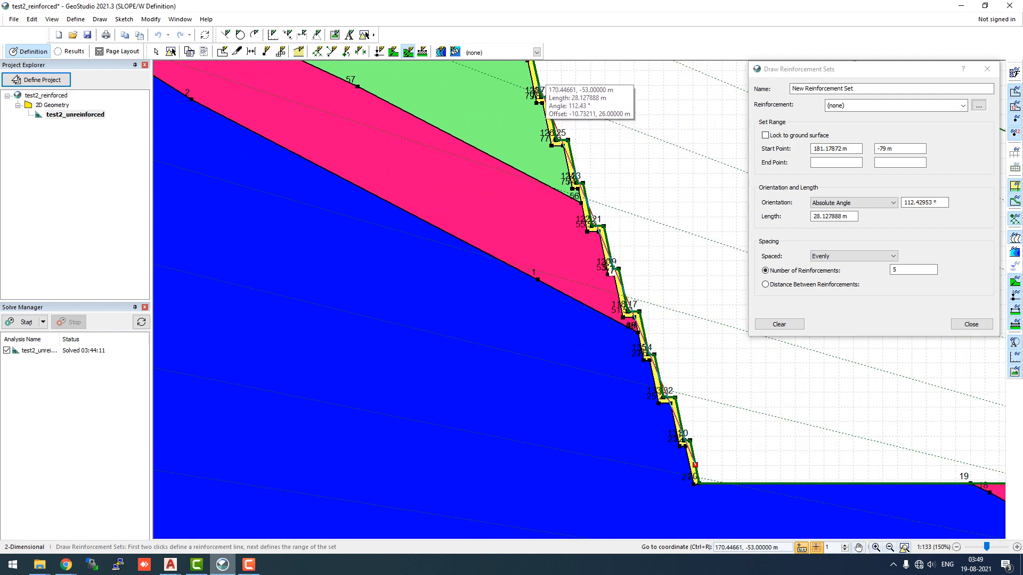
{"action": "left_click", "coordinate": [540, 80]}
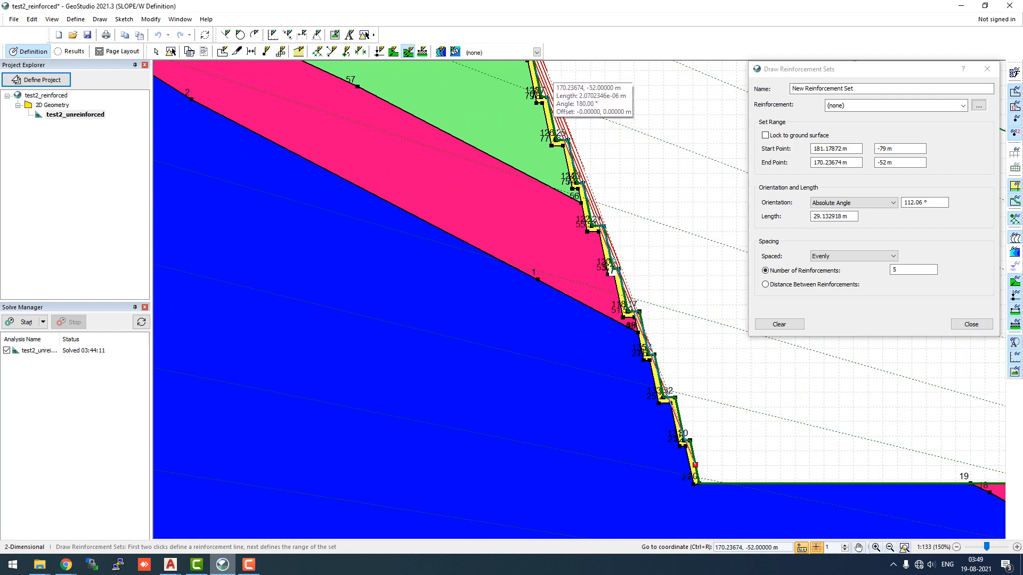
{"action": "scroll", "coordinate": [692, 244], "scroll_direction": "down", "scroll_amount": 5}
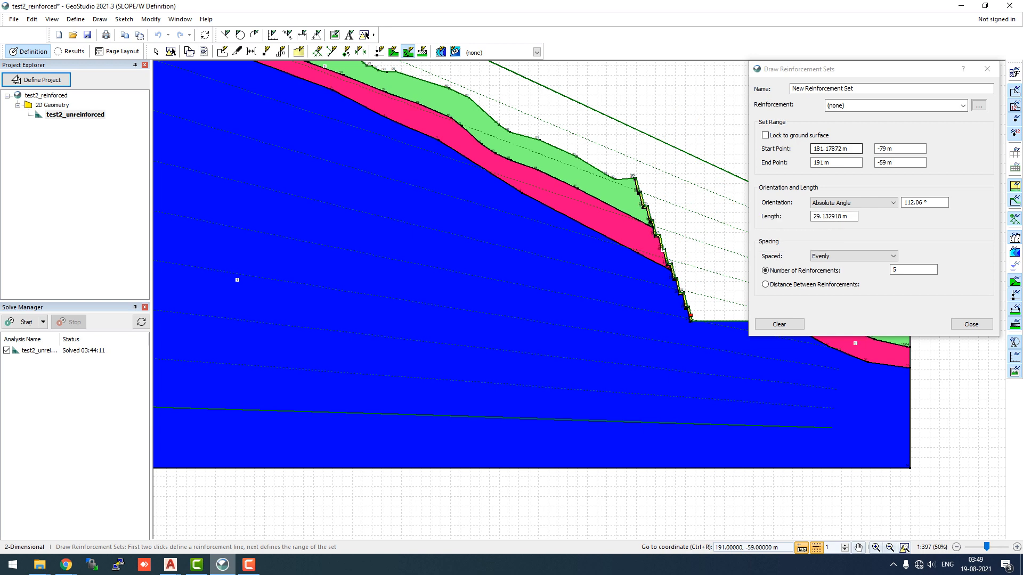
{"action": "left_click", "coordinate": [971, 324]}
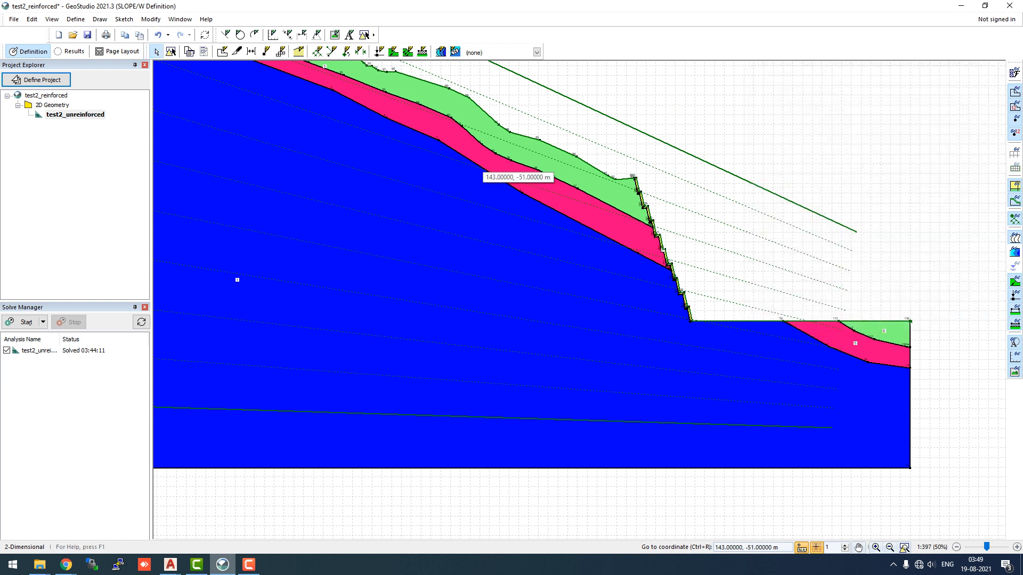
Draw a reinforcement set of anchors about 38 m long angled into the slope, spread from the slope toe up to near the crest
{"action": "left_click", "coordinate": [99, 19]}
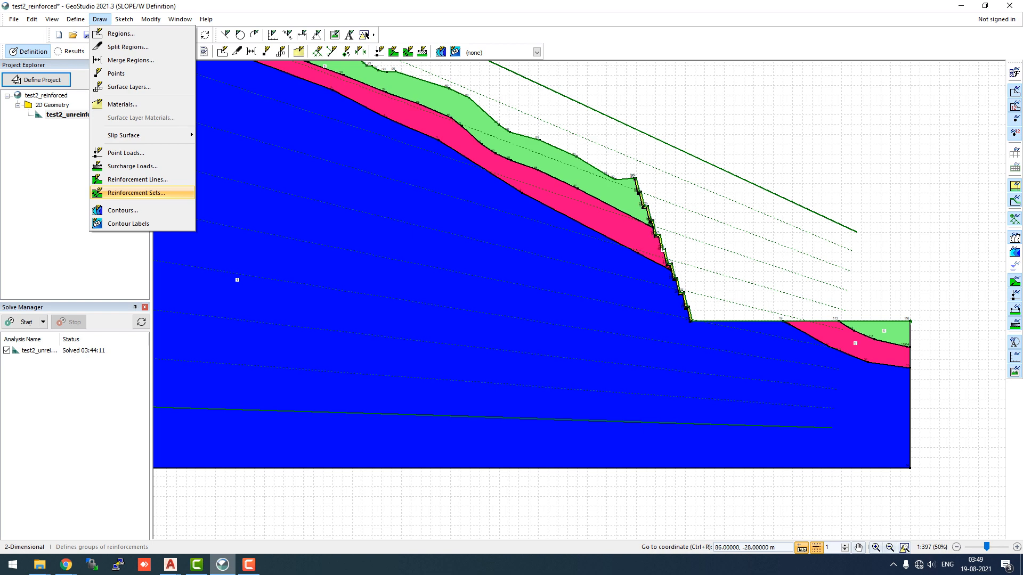
{"action": "left_click", "coordinate": [136, 193]}
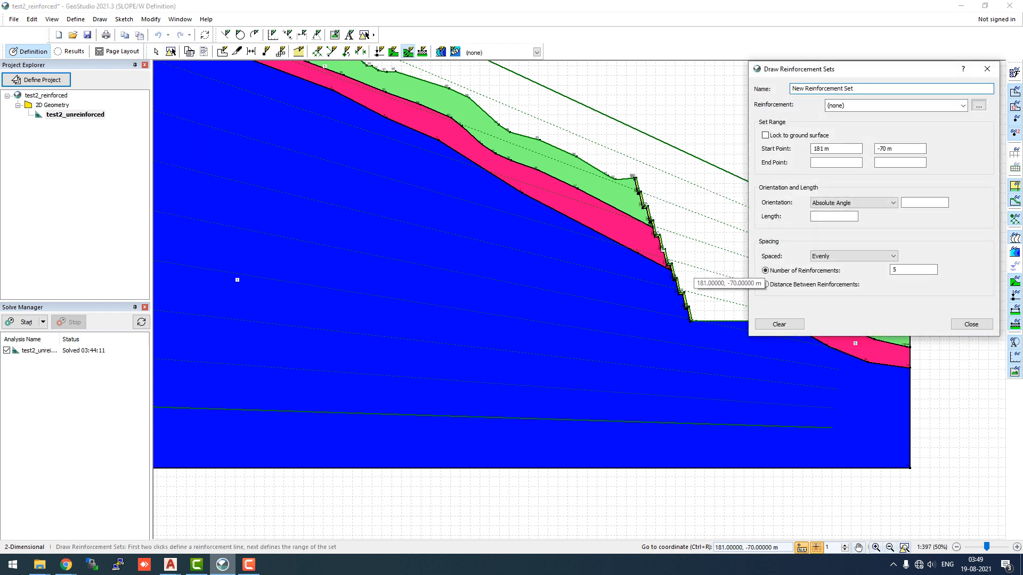
{"action": "scroll", "coordinate": [698, 311], "scroll_direction": "up", "scroll_amount": 3}
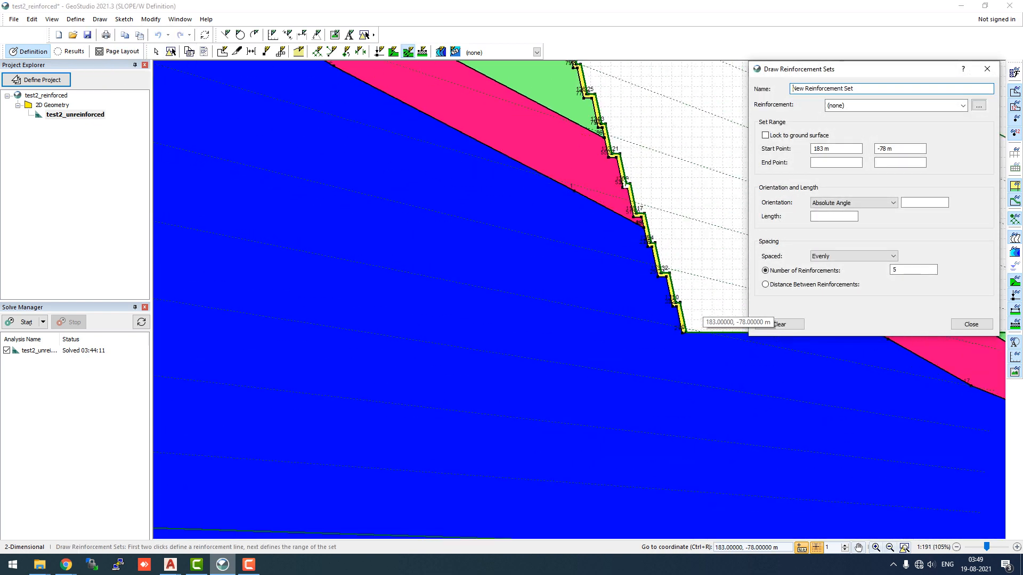
{"action": "scroll", "coordinate": [695, 313], "scroll_direction": "up", "scroll_amount": 1}
{"action": "left_click", "coordinate": [679, 322]}
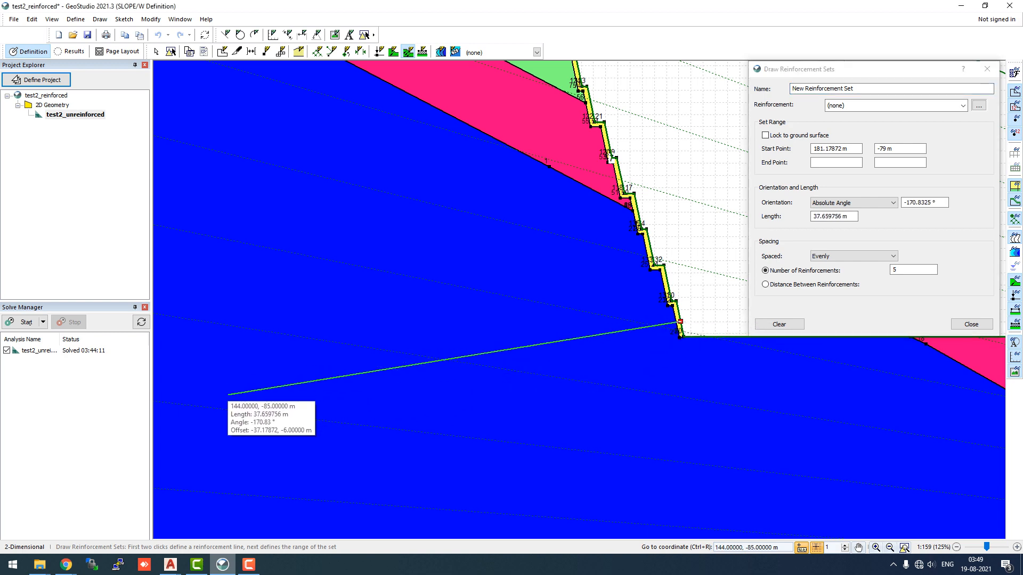
{"action": "left_click", "coordinate": [228, 394]}
{"action": "scroll", "coordinate": [647, 306], "scroll_direction": "up", "scroll_amount": 3}
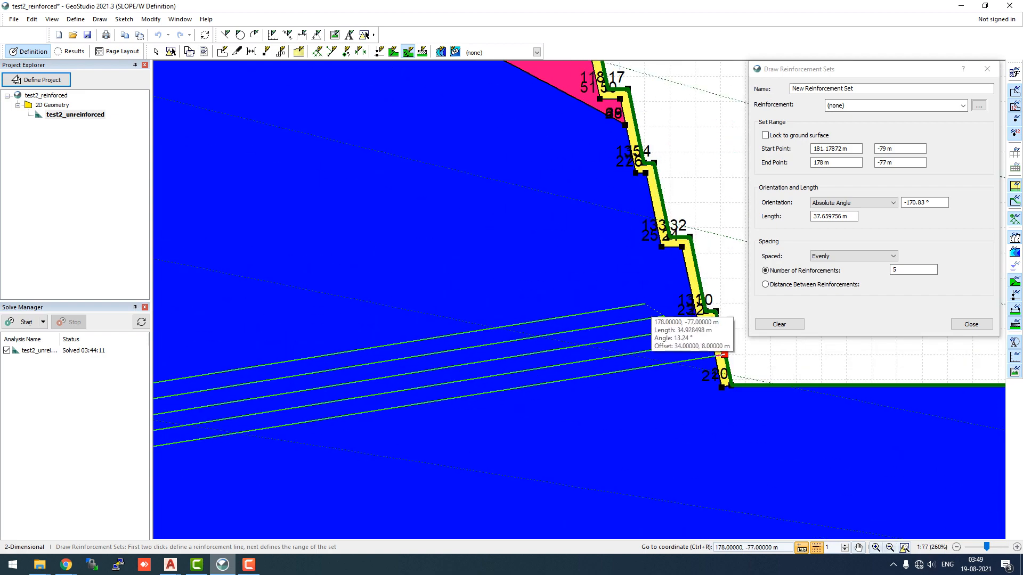
{"action": "scroll", "coordinate": [651, 318], "scroll_direction": "down", "scroll_amount": 6}
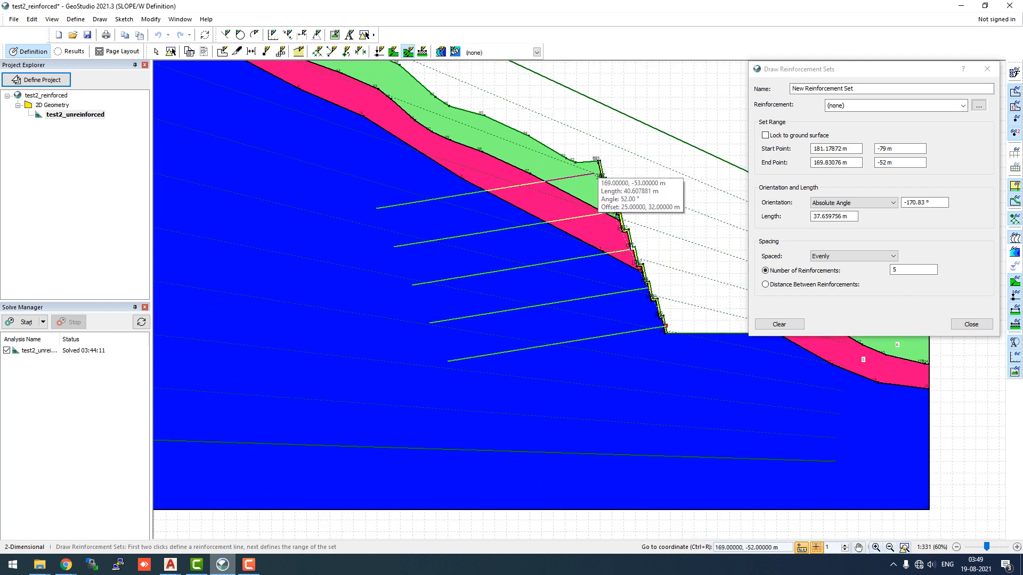
{"action": "scroll", "coordinate": [600, 171], "scroll_direction": "down", "scroll_amount": 2}
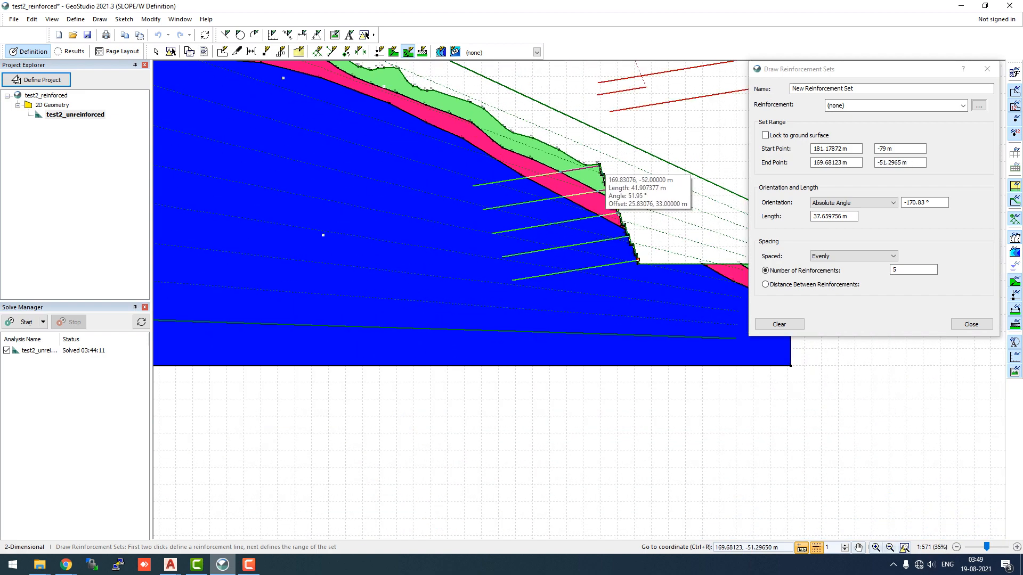
{"action": "scroll", "coordinate": [600, 167], "scroll_direction": "up", "scroll_amount": 7}
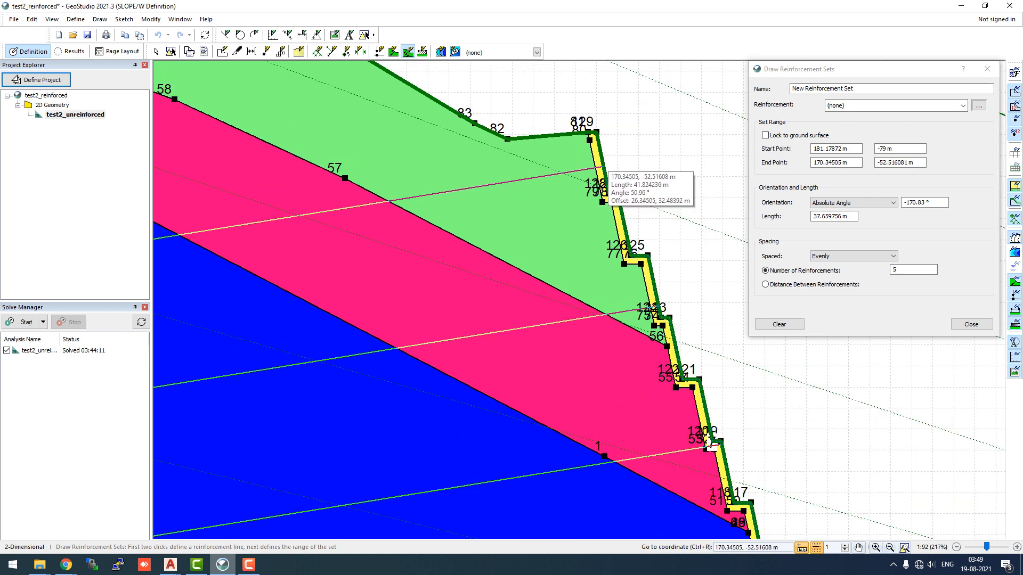
{"action": "left_click", "coordinate": [603, 167]}
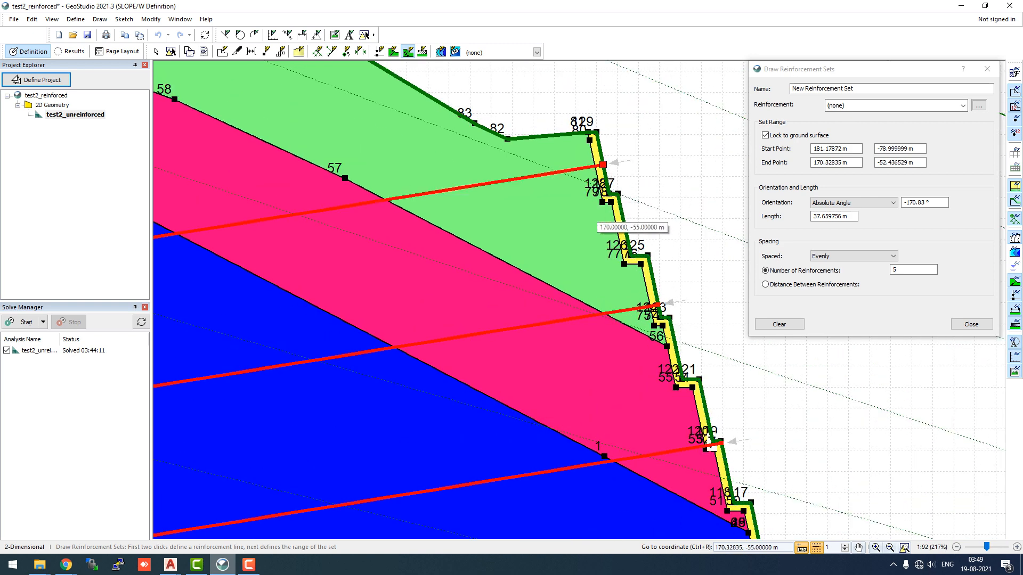
Set the number of reinforcements in the set to 10
{"action": "scroll", "coordinate": [569, 281], "scroll_direction": "down", "scroll_amount": 1}
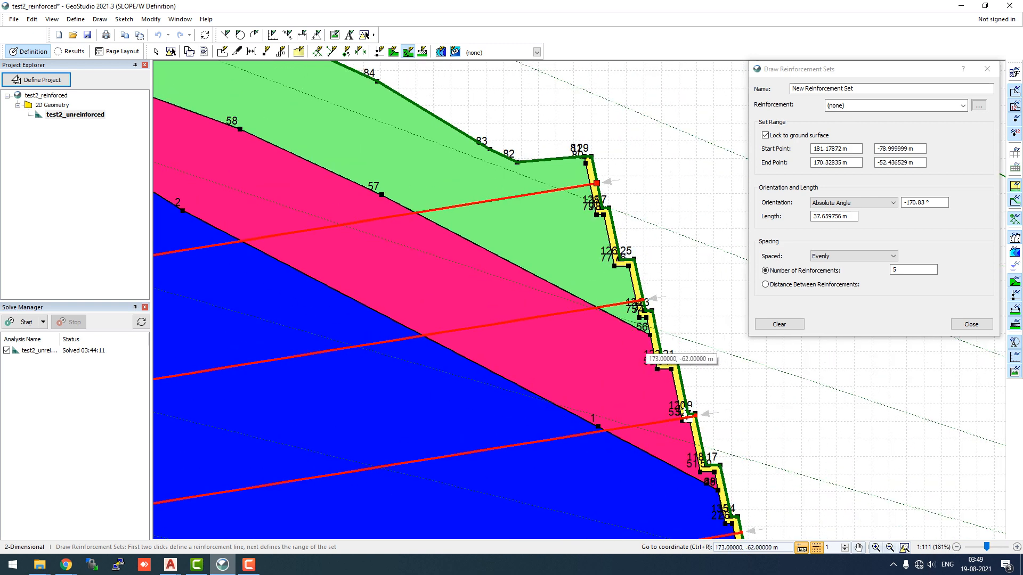
{"action": "scroll", "coordinate": [642, 352], "scroll_direction": "down", "scroll_amount": 2}
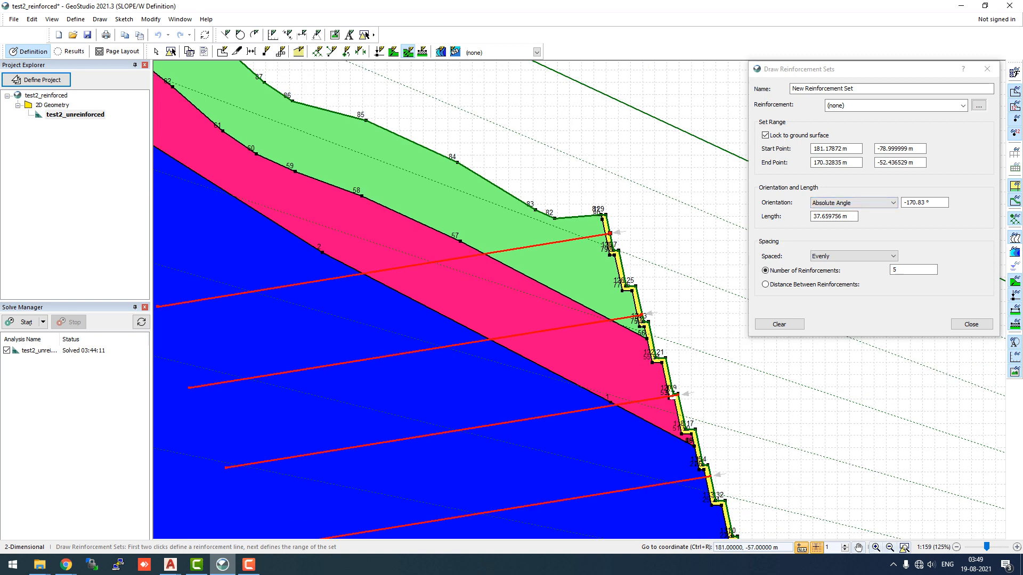
{"action": "scroll", "coordinate": [690, 202], "scroll_direction": "down", "scroll_amount": 2}
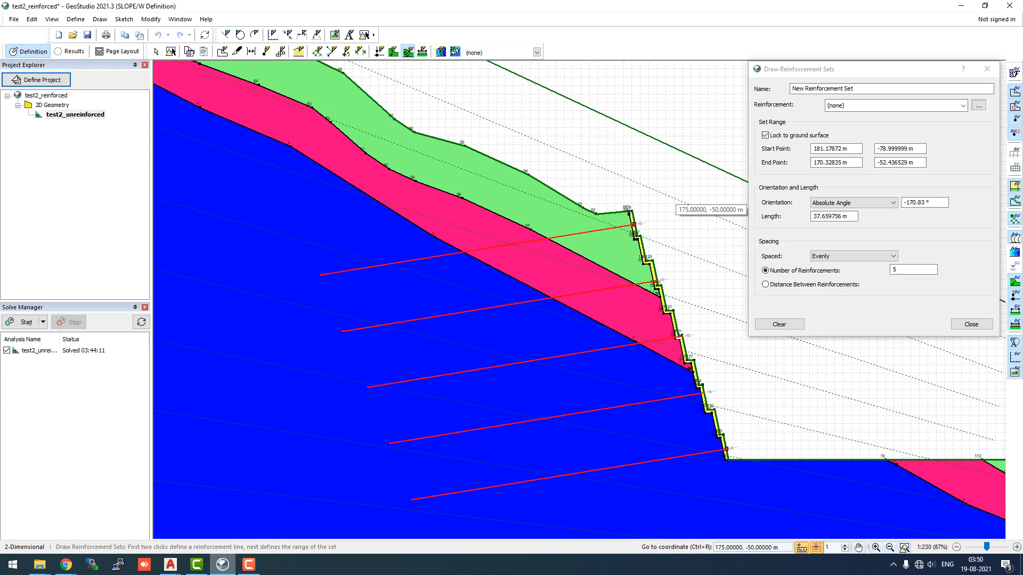
{"action": "scroll", "coordinate": [730, 450], "scroll_direction": "up", "scroll_amount": 3}
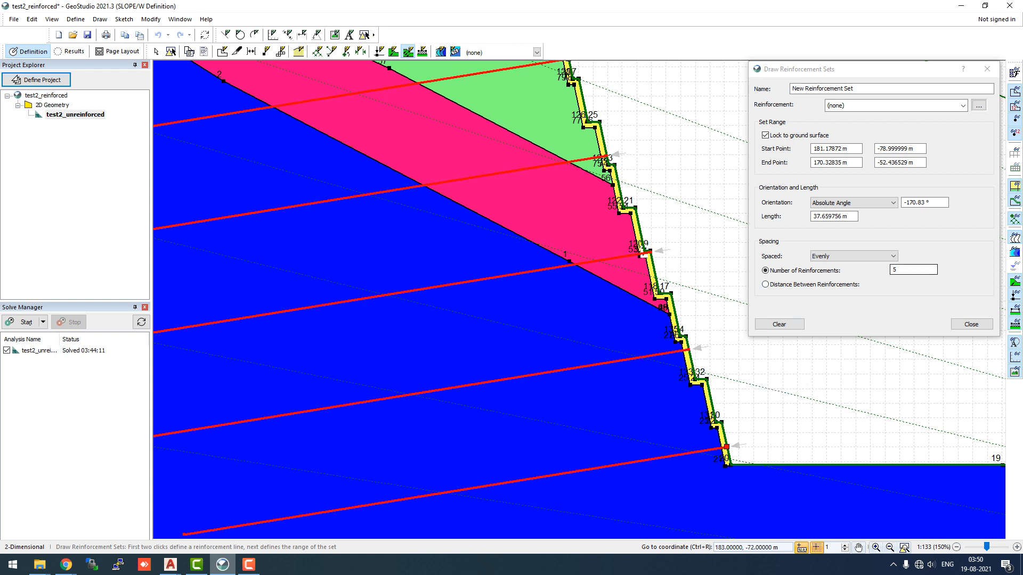
{"action": "double_click", "coordinate": [899, 270]}
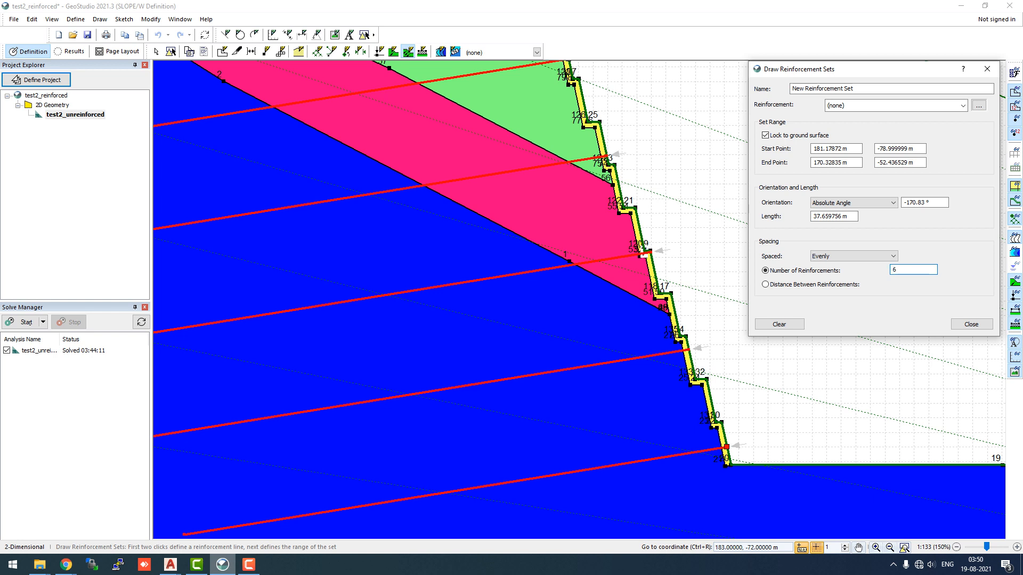
{"action": "left_click", "coordinate": [932, 202]}
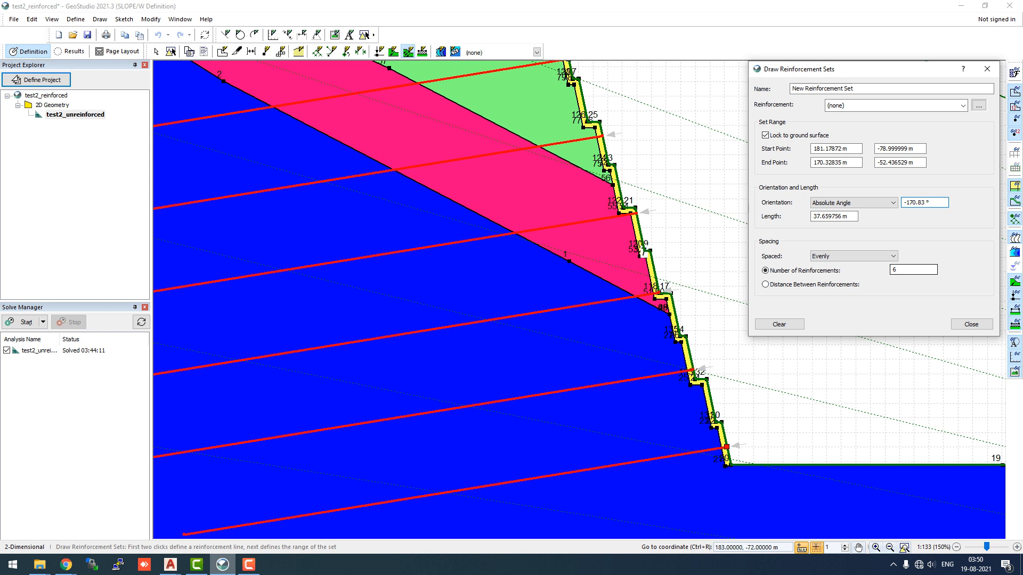
{"action": "double_click", "coordinate": [899, 270]}
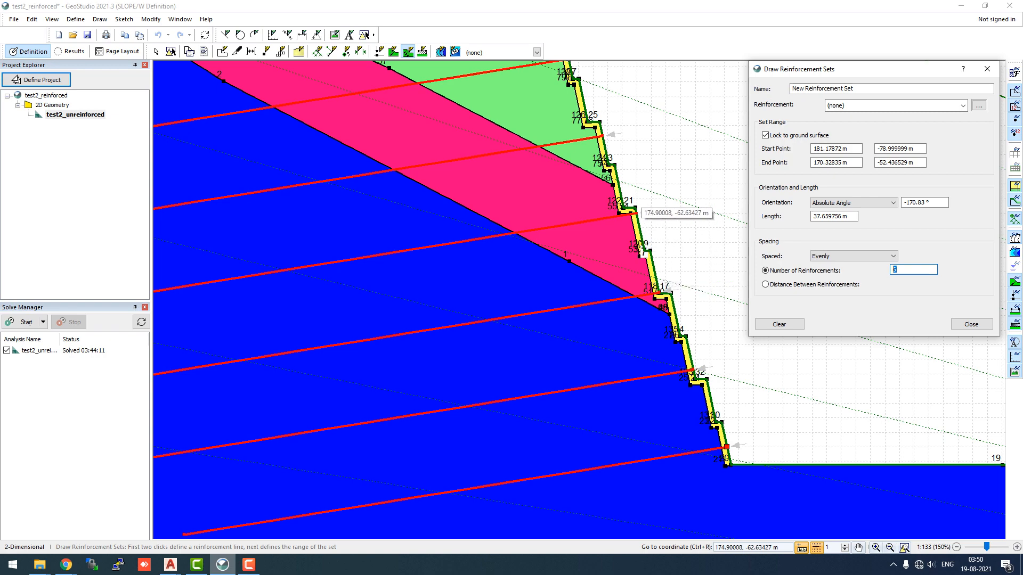
{"action": "scroll", "coordinate": [598, 137], "scroll_direction": "down", "scroll_amount": 2}
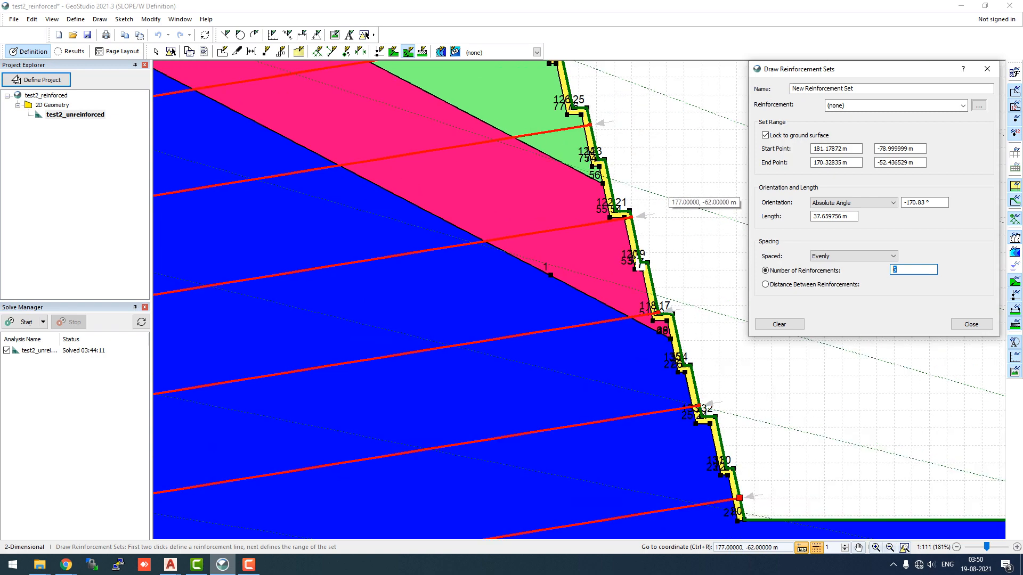
{"action": "scroll", "coordinate": [663, 193], "scroll_direction": "down", "scroll_amount": 3}
{"action": "scroll", "coordinate": [649, 165], "scroll_direction": "up", "scroll_amount": 4}
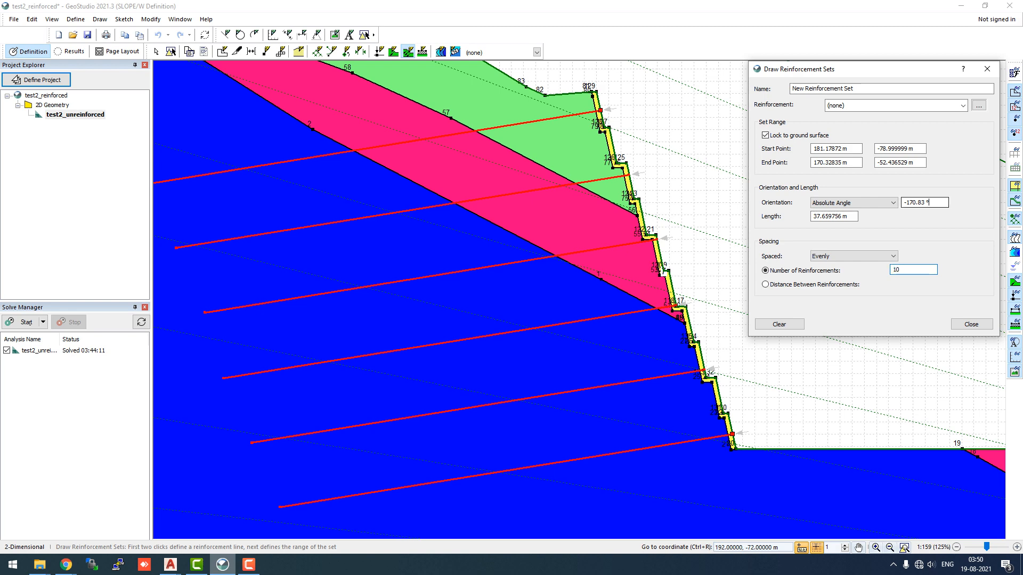
{"action": "left_click", "coordinate": [931, 203]}
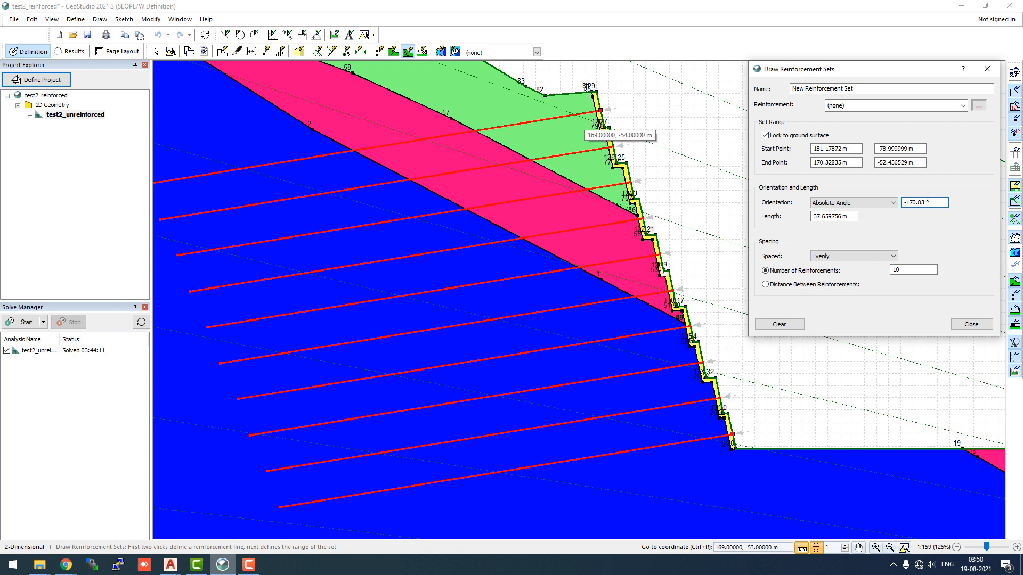
Assign the Anchor reinforcement to the new set and set the anchor length to 25 m
{"action": "left_click", "coordinate": [896, 105]}
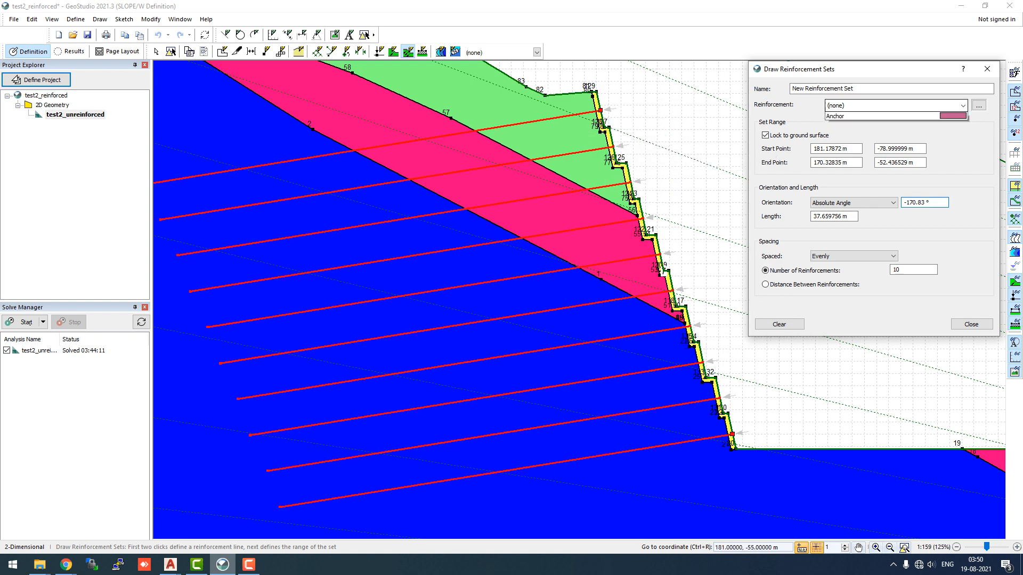
{"action": "left_click", "coordinate": [890, 126]}
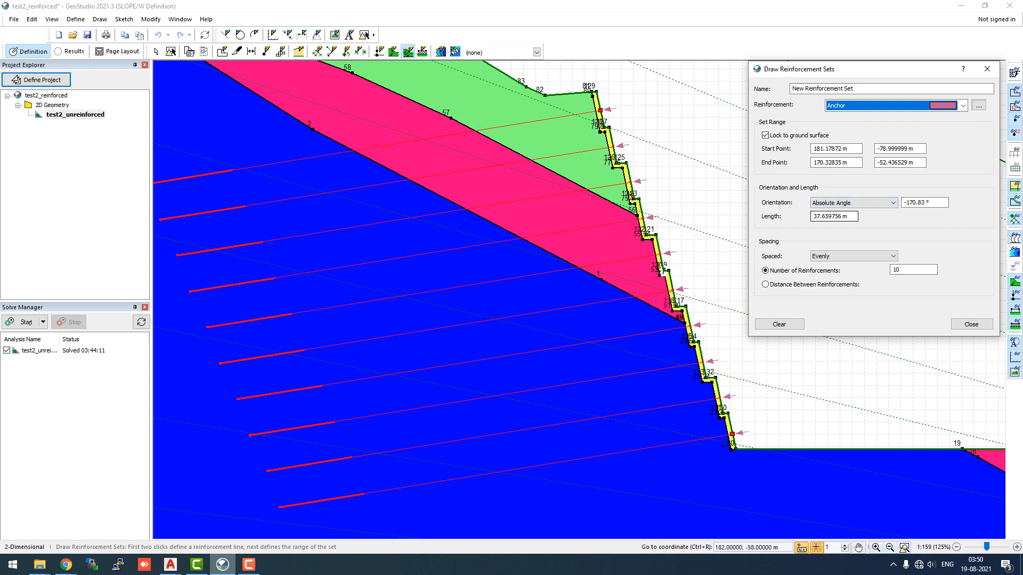
{"action": "left_click_drag", "start_coordinate": [842, 216], "coordinate": [817, 216]}
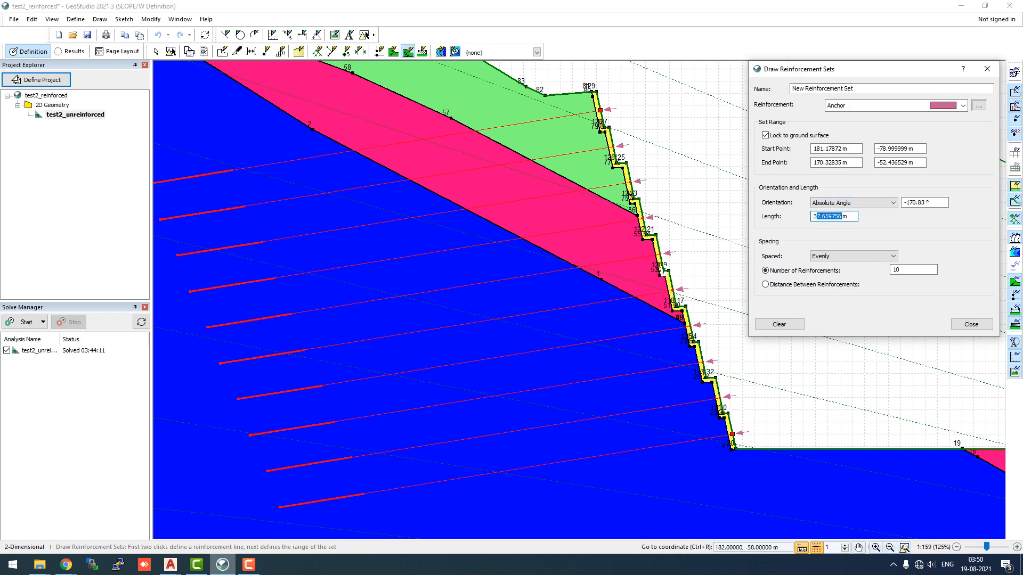
{"action": "key", "text": "BackSpace"}
{"action": "key", "text": "BackSpace"}
{"action": "type", "text": "25"}
Set the anchors' absolute orientation angle to -165°
{"action": "left_click", "coordinate": [932, 203]}
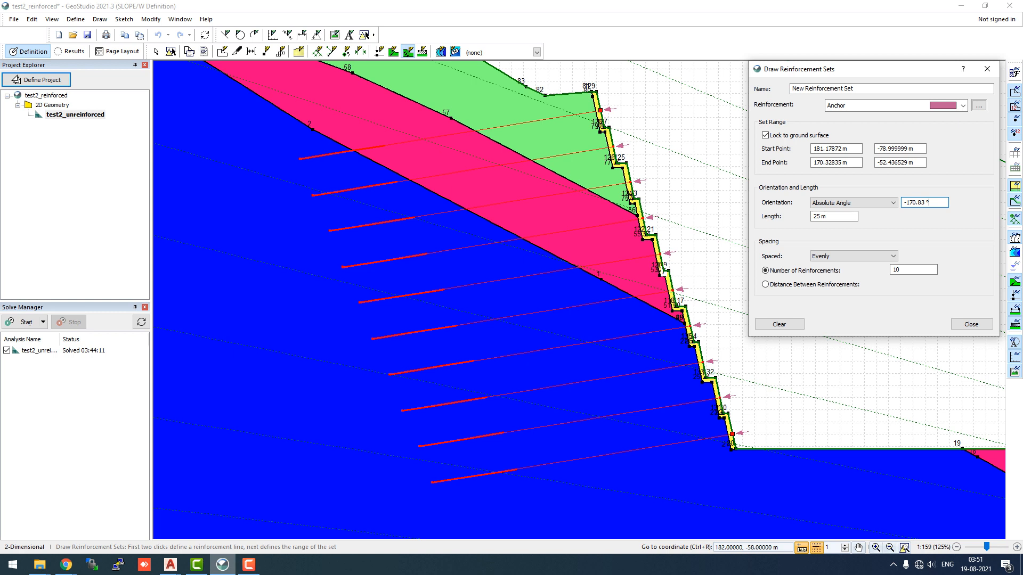
{"action": "key", "text": "shift+Left"}
{"action": "key", "text": "shift+Left"}
{"action": "key", "text": "shift+Left"}
{"action": "key", "text": "shift+Left"}
{"action": "key", "text": "shift+Left"}
{"action": "key", "text": "shift+Left"}
{"action": "type", "text": "16"}
{"action": "key", "text": "BackSpace"}
{"action": "key", "text": "BackSpace"}
{"action": "type", "text": "65"}
{"action": "key", "text": "Tab"}
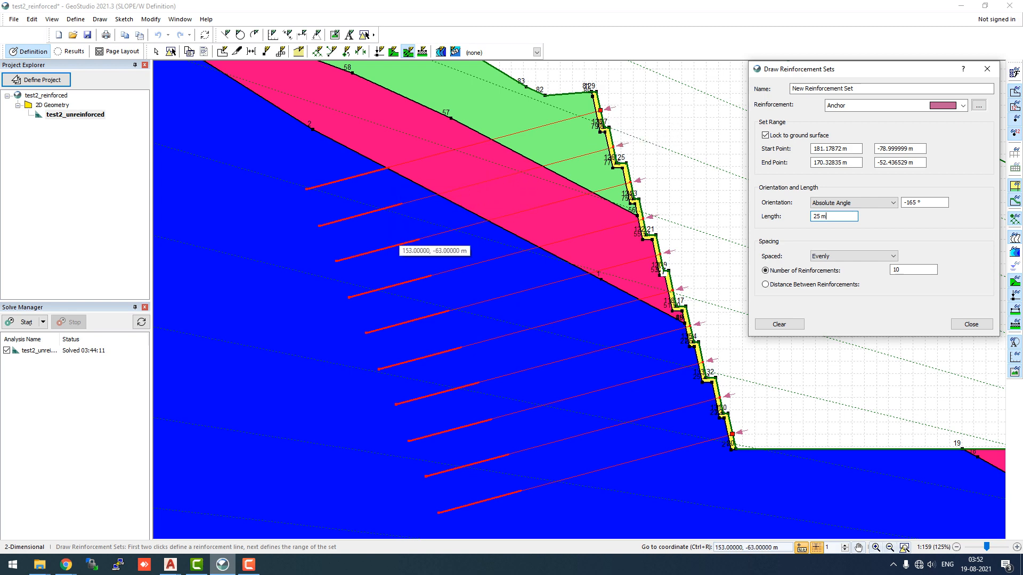
Rename the reinforcement set and close the Draw Reinforcement Sets dialog
{"action": "left_click", "coordinate": [471, 235]}
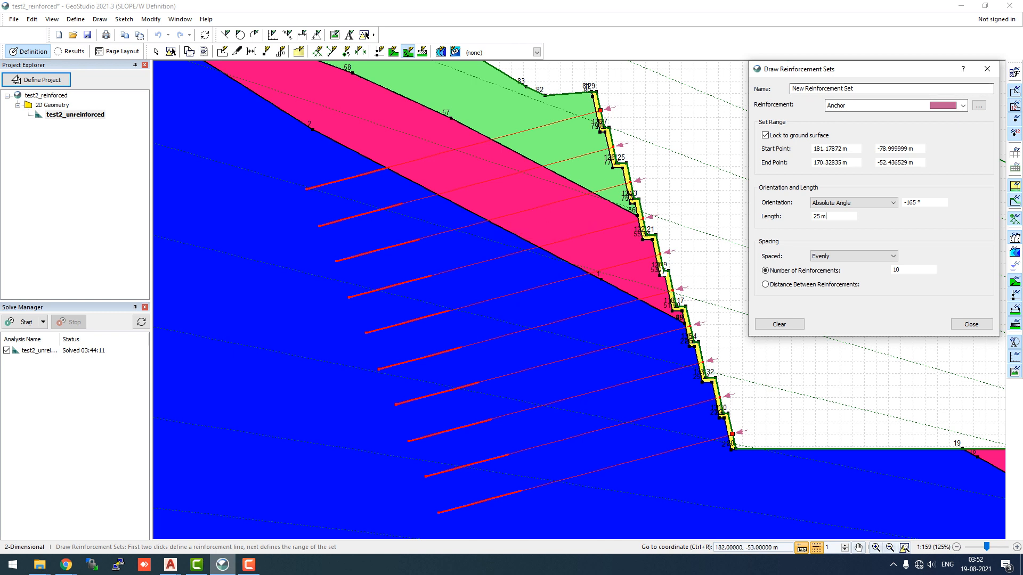
{"action": "left_click_drag", "start_coordinate": [862, 89], "coordinate": [793, 89]}
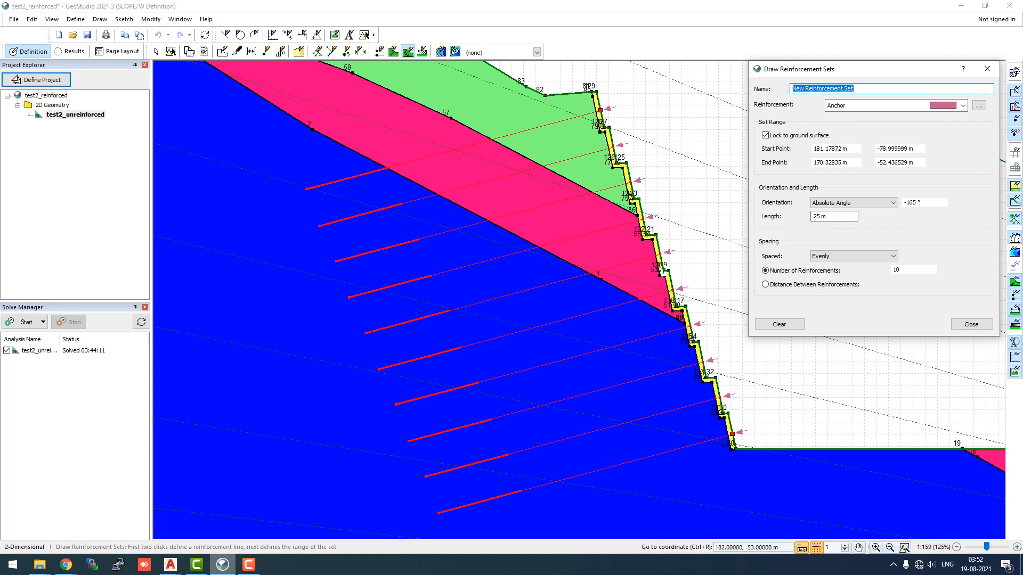
{"action": "type", "text": "cal"}
{"action": "key", "text": "BackSpace"}
{"action": "type", "text": "lasdding"}
{"action": "key", "text": "Left"}
{"action": "key", "text": "Left"}
{"action": "key", "text": "Left"}
{"action": "key", "text": "Left"}
{"action": "key", "text": "Left"}
{"action": "key", "text": "BackSpace"}
{"action": "left_click", "coordinate": [972, 324]}
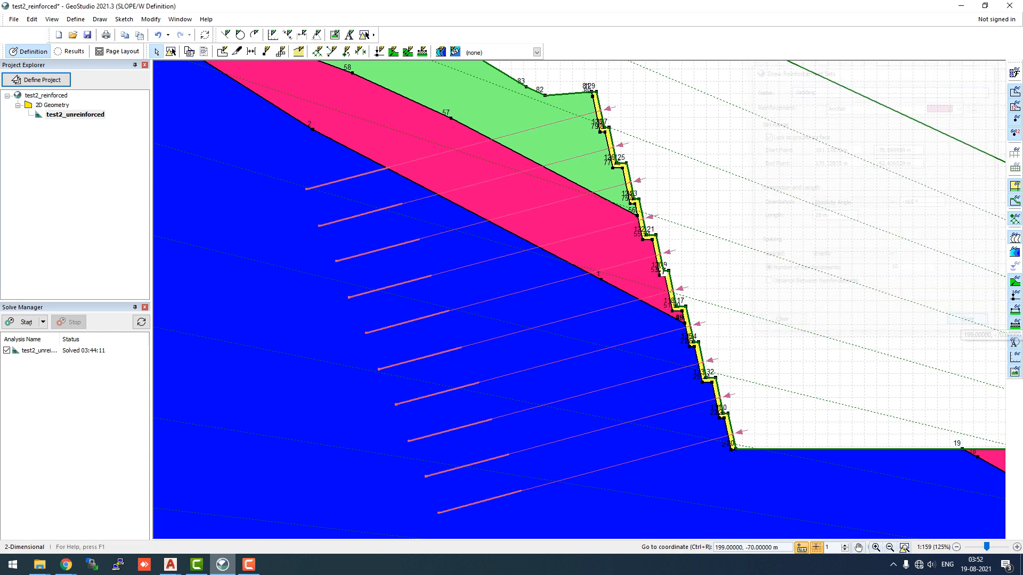
Solve the reinforced slope analysis
{"action": "scroll", "coordinate": [600, 153], "scroll_direction": "down", "scroll_amount": 4}
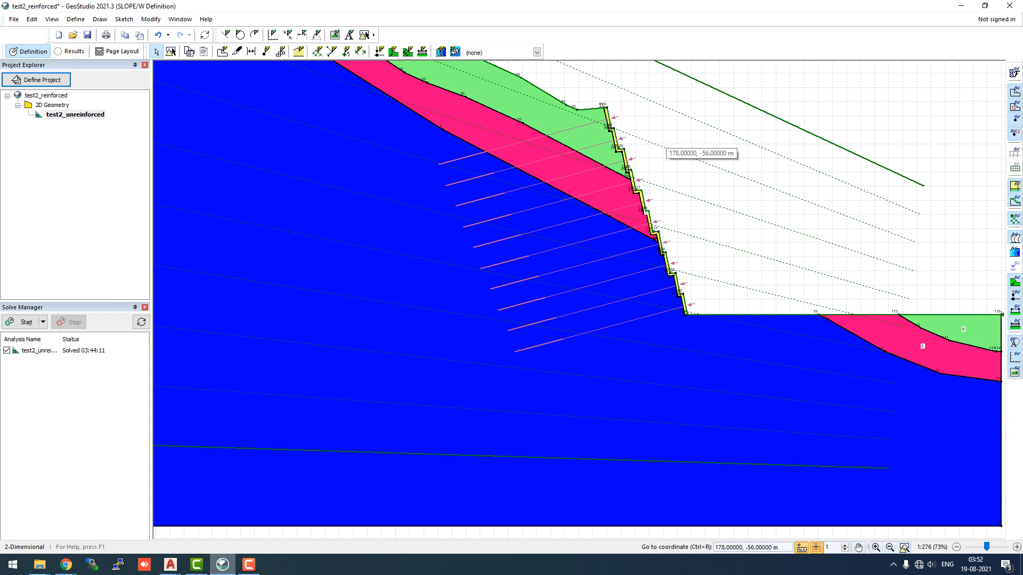
{"action": "scroll", "coordinate": [664, 150], "scroll_direction": "down", "scroll_amount": 2}
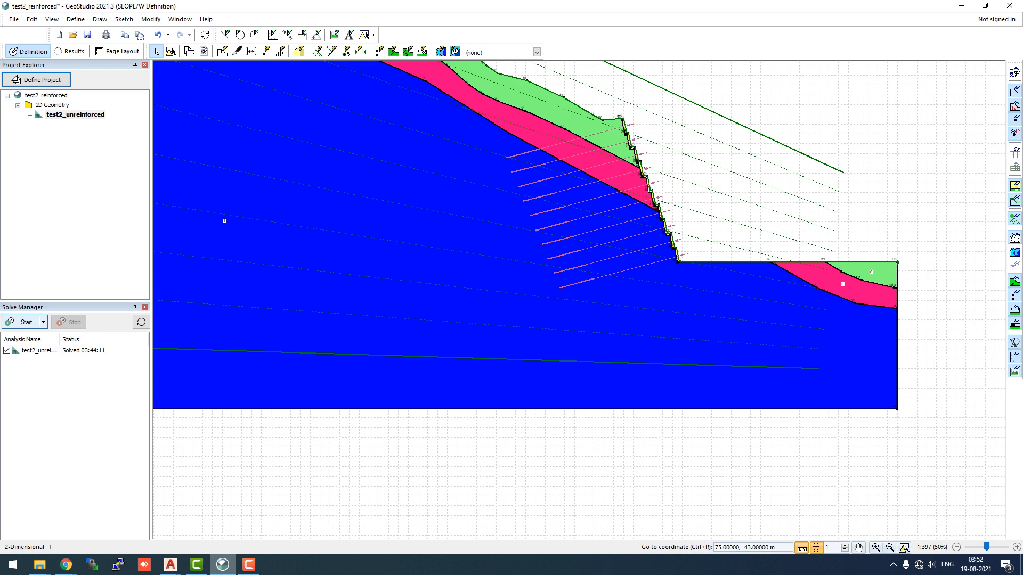
{"action": "left_click", "coordinate": [23, 321]}
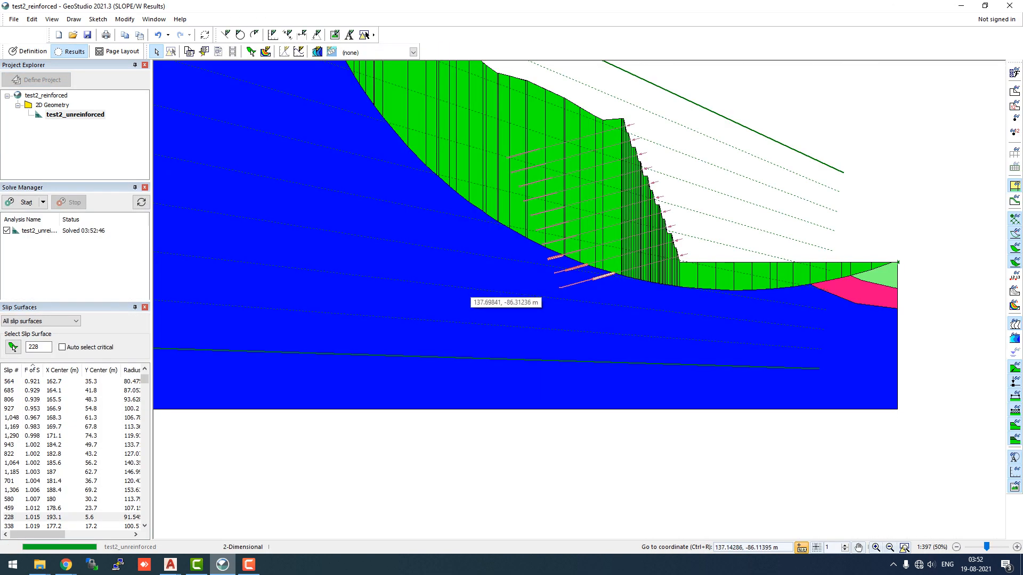
Step through the slip surfaces list, examining each trial slip surface and its factor of safety on the slope
{"action": "scroll", "coordinate": [612, 308], "scroll_direction": "down", "scroll_amount": 1}
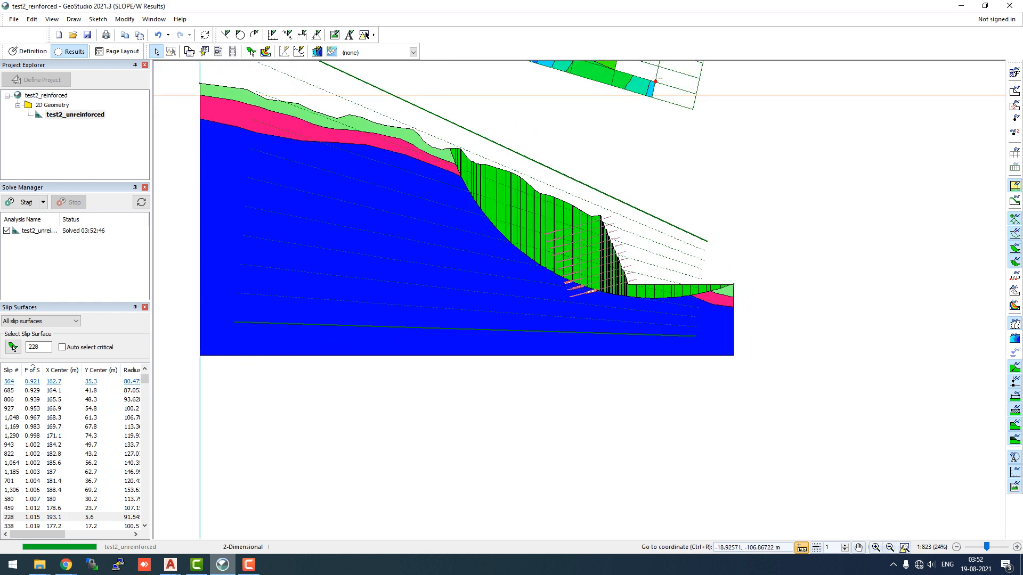
{"action": "left_click_drag", "start_coordinate": [145, 380], "coordinate": [144, 373]}
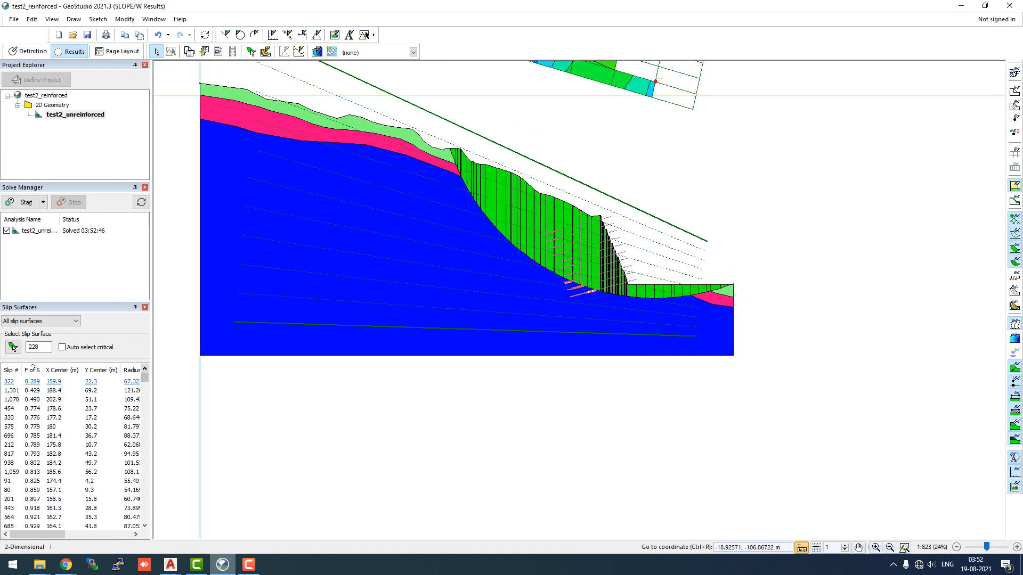
{"action": "left_click", "coordinate": [32, 382]}
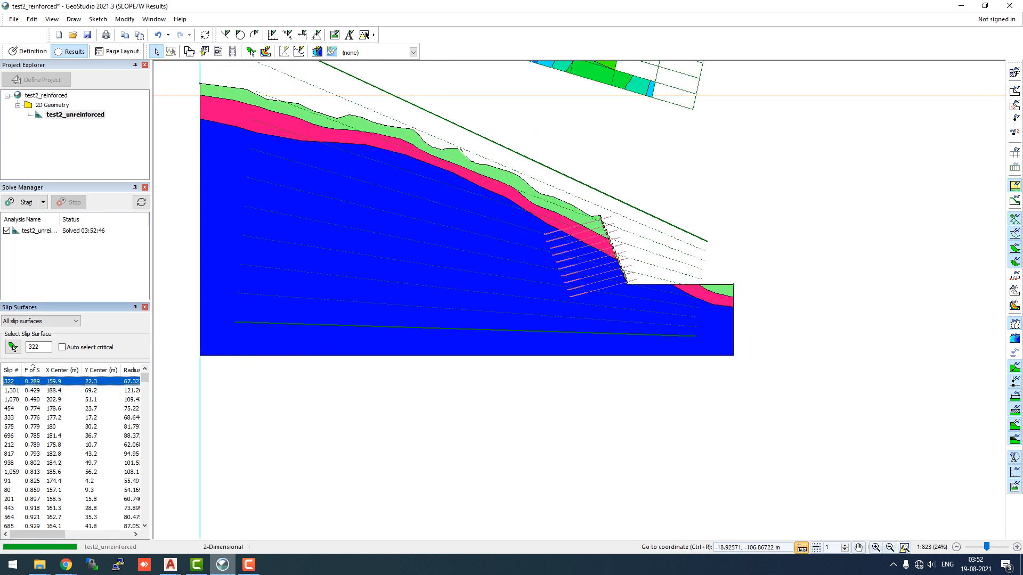
{"action": "key", "text": "Down"}
{"action": "key", "text": "Down"}
{"action": "key", "text": "Down"}
{"action": "key", "text": "Down"}
{"action": "key", "text": "Down"}
{"action": "key", "text": "Down"}
{"action": "key", "text": "Down"}
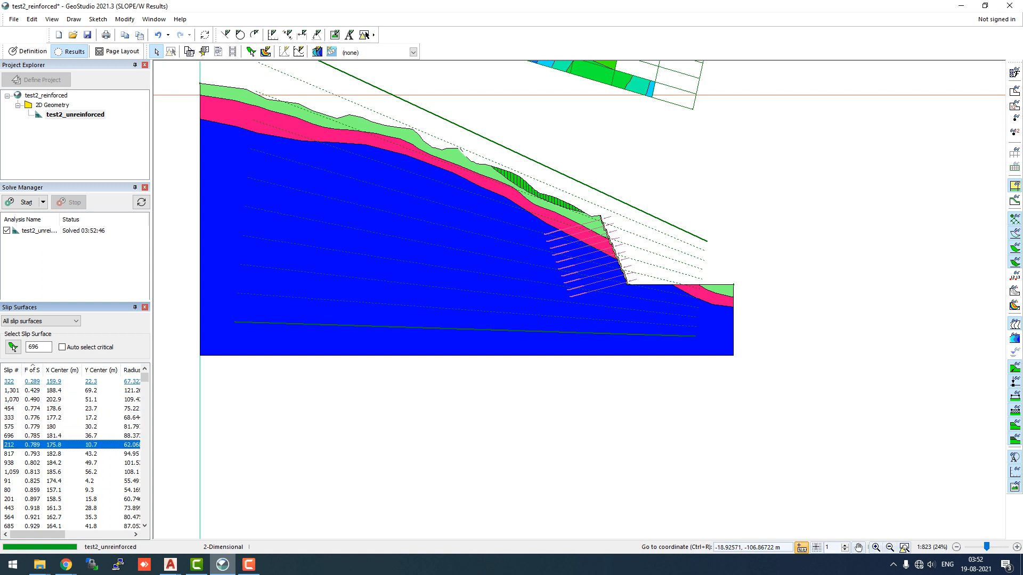
{"action": "key", "text": "Down"}
{"action": "key", "text": "Down"}
{"action": "key", "text": "Down"}
{"action": "key", "text": "Down"}
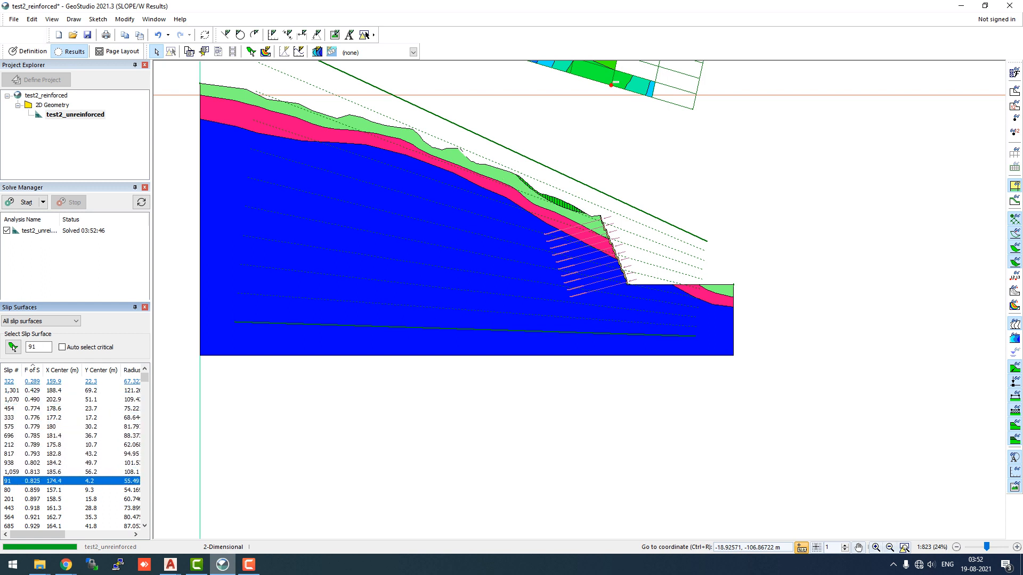
{"action": "key", "text": "Down"}
{"action": "key", "text": "Down"}
{"action": "key", "text": "Down"}
{"action": "key", "text": "Down"}
{"action": "key", "text": "Down"}
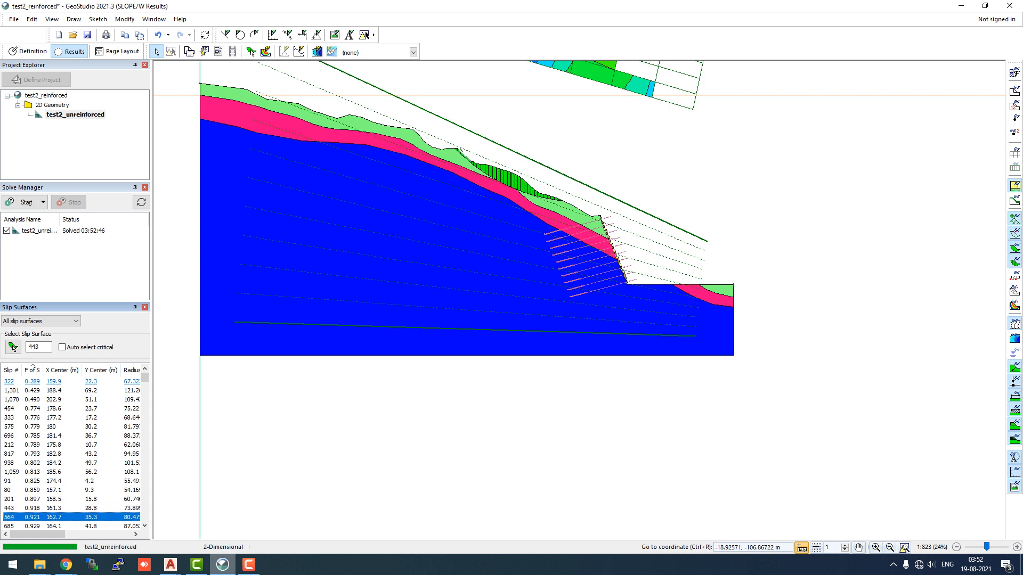
{"action": "key", "text": "Down"}
{"action": "key", "text": "Down"}
{"action": "key", "text": "Down"}
{"action": "key", "text": "Down"}
{"action": "key", "text": "Down"}
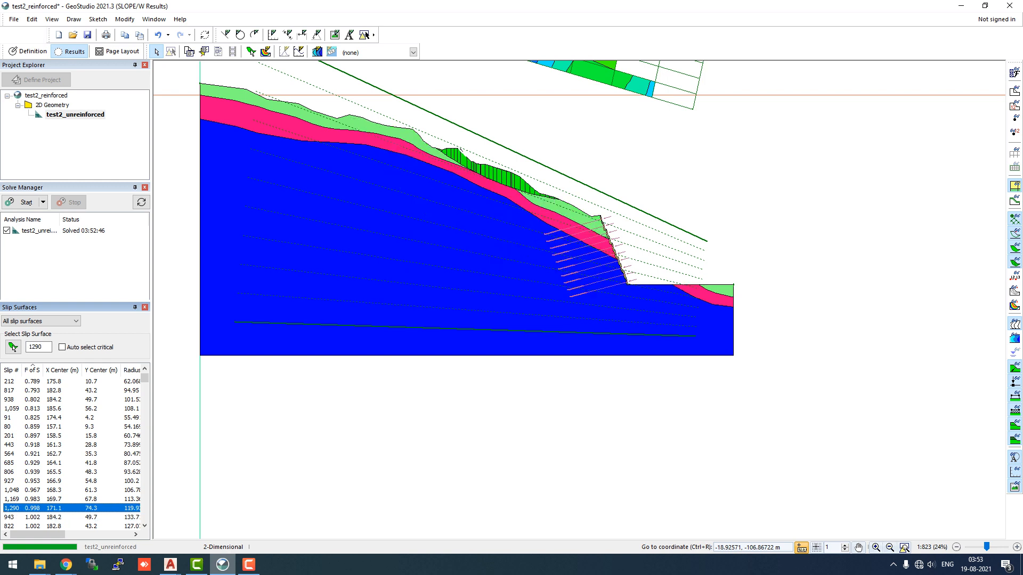
{"action": "key", "text": "Down"}
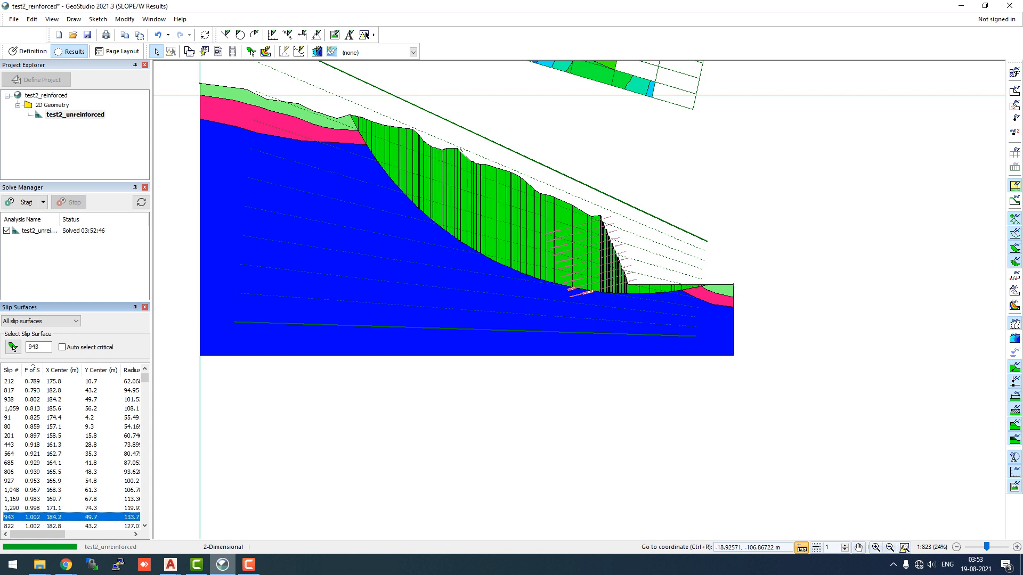